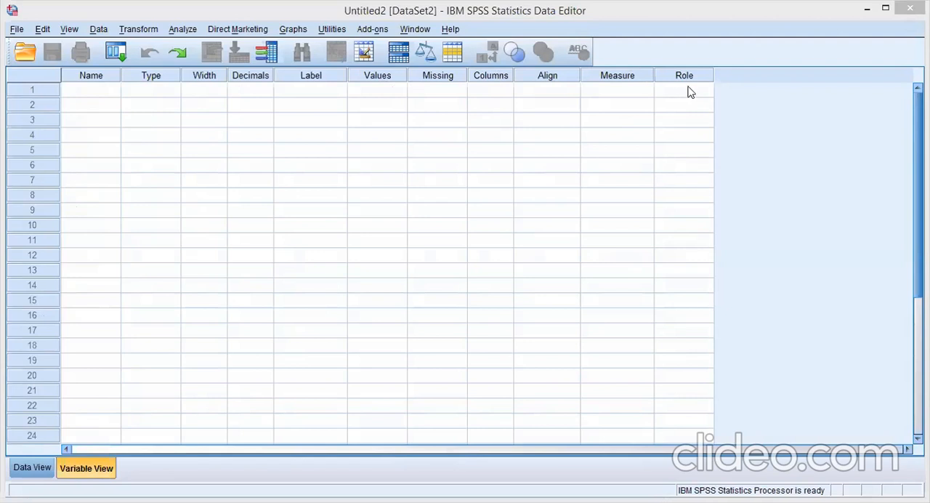
Step: Look at the empty Data View and return to the Variable View
left_click(32, 469)
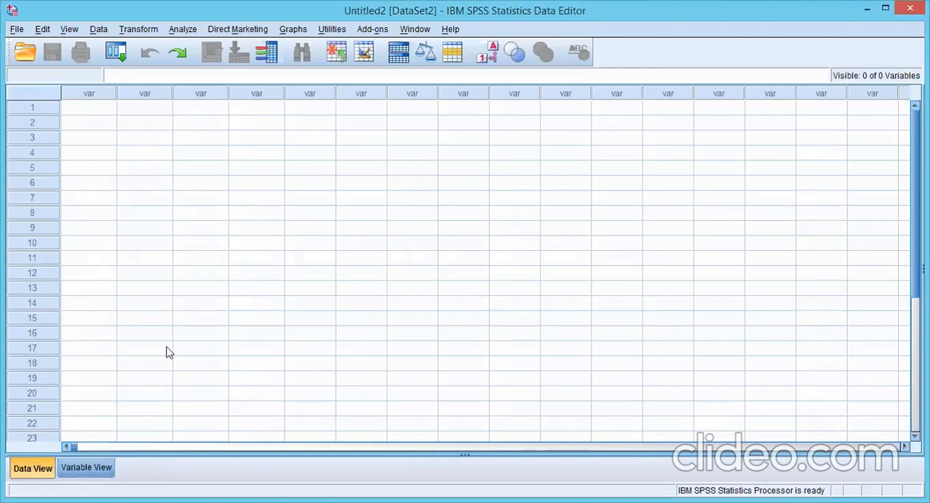
left_click(89, 467)
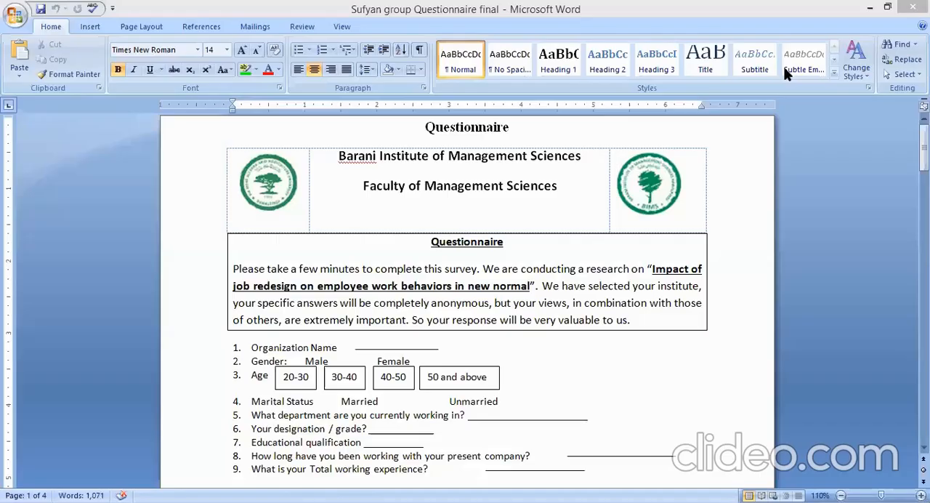
Step: Switch to the questionnaire in Word and review its demographic items, starting with Organization Name and Gender
left_click_drag(924, 147, 924, 159)
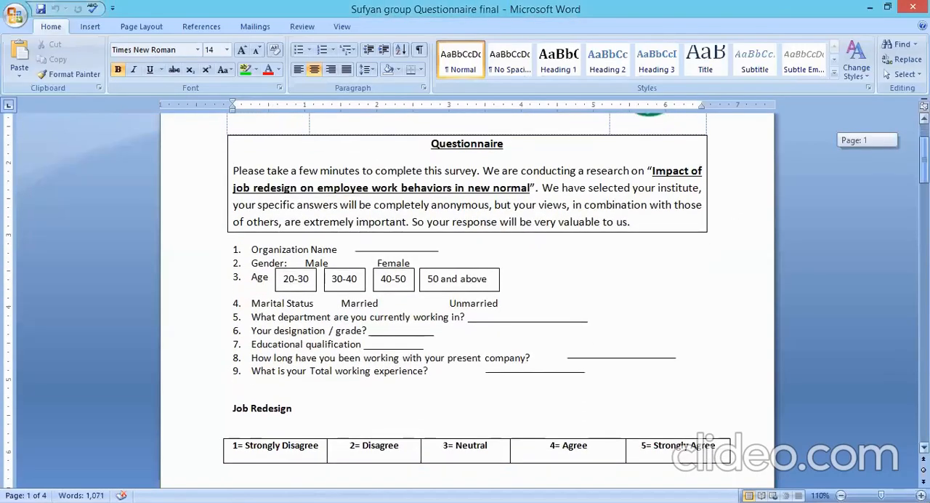
scroll(358, 218, "down", 1)
triple_click(358, 218)
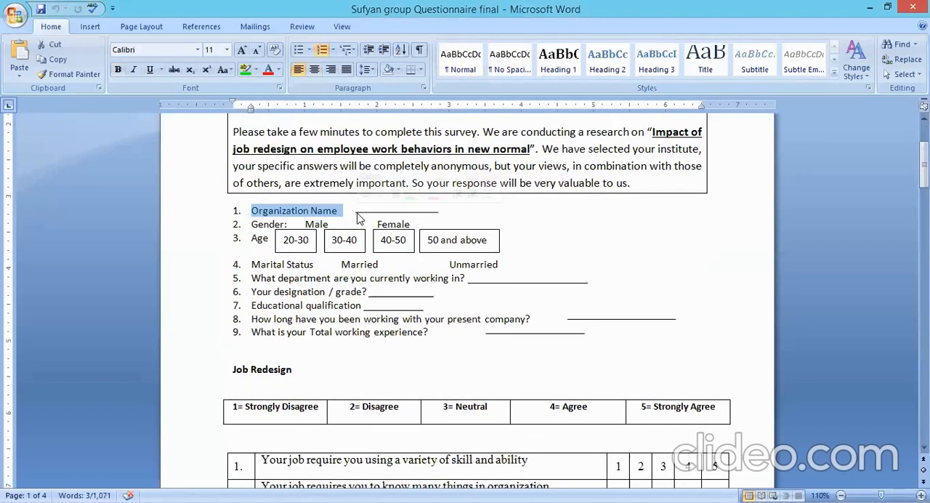
left_click(261, 225)
double_click(262, 225)
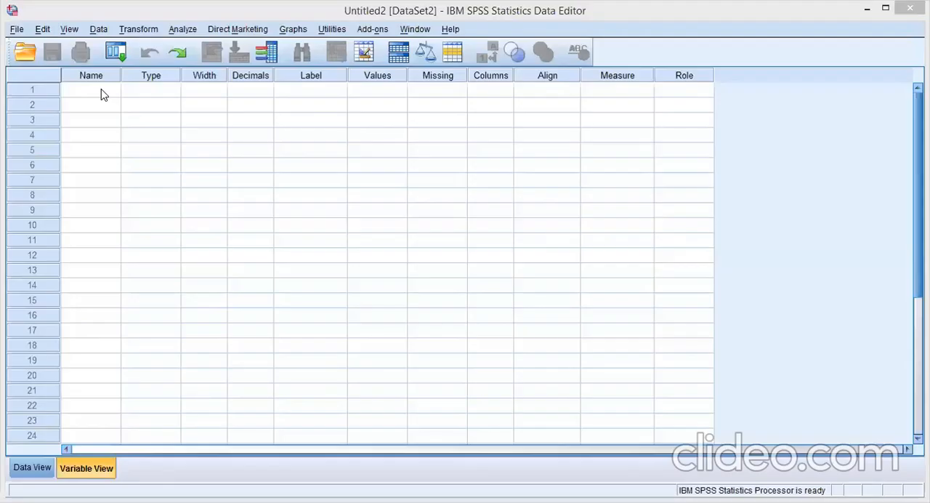
Step: Switch back to SPSS and try to name the first variable Org Name
left_click(101, 90)
type("Org")
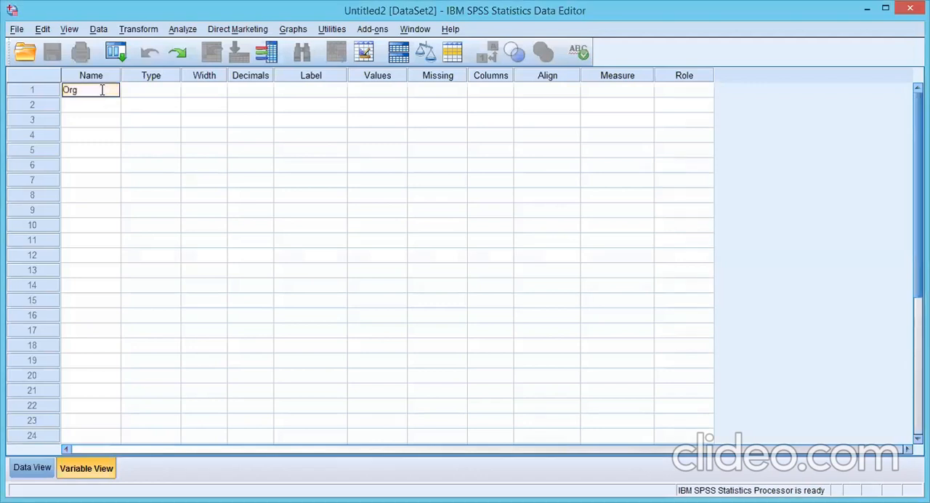
type("Name")
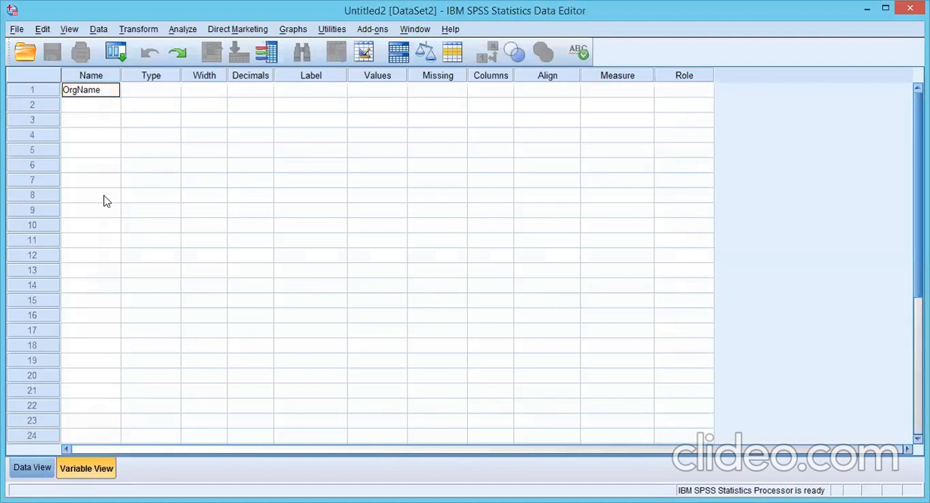
left_click(79, 89)
left_click(137, 93)
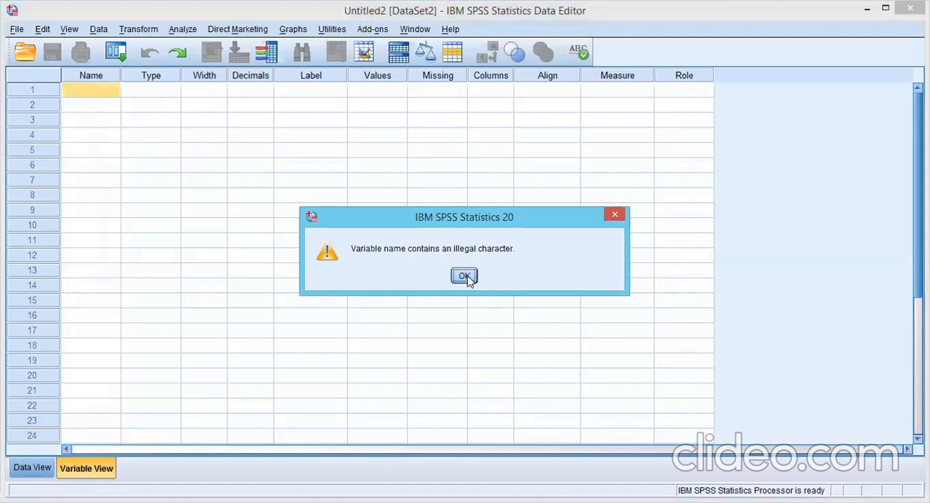
left_click(464, 276)
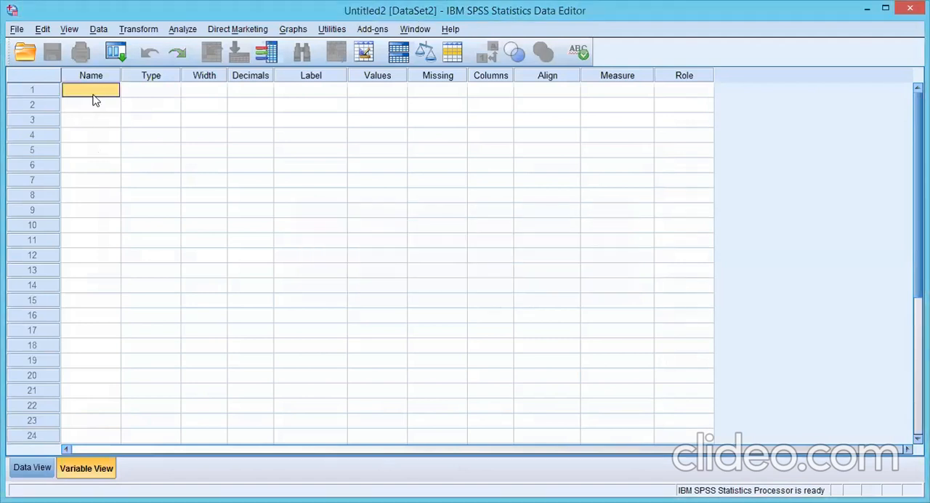
Step: Name the first variable OrgName and set its type to String
type("Or")
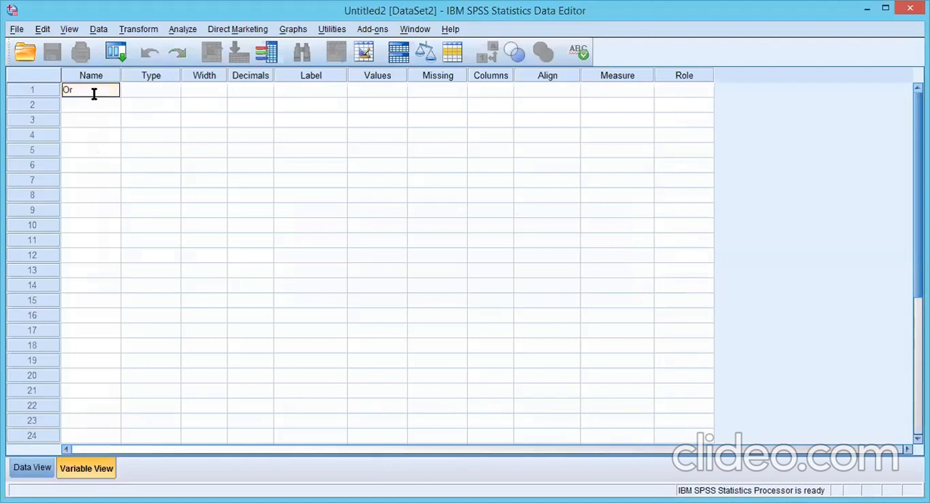
type("gName")
left_click(167, 90)
left_click(172, 89)
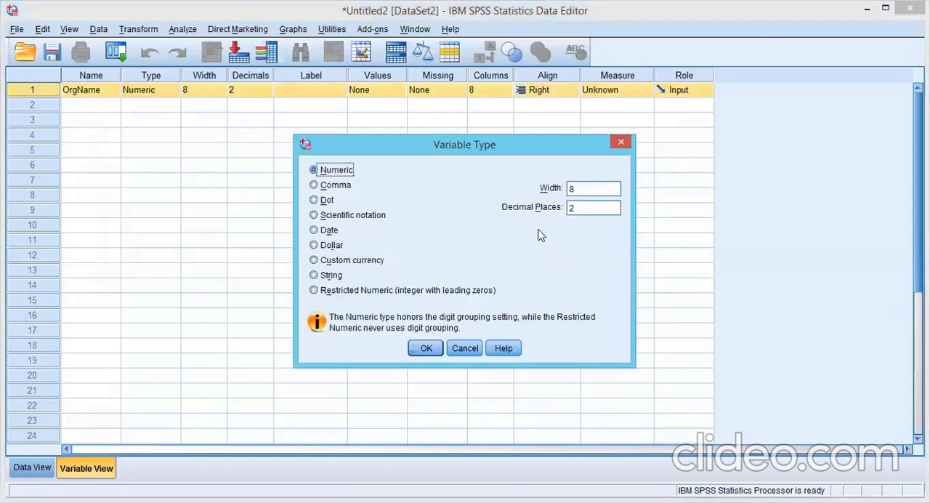
left_click(622, 142)
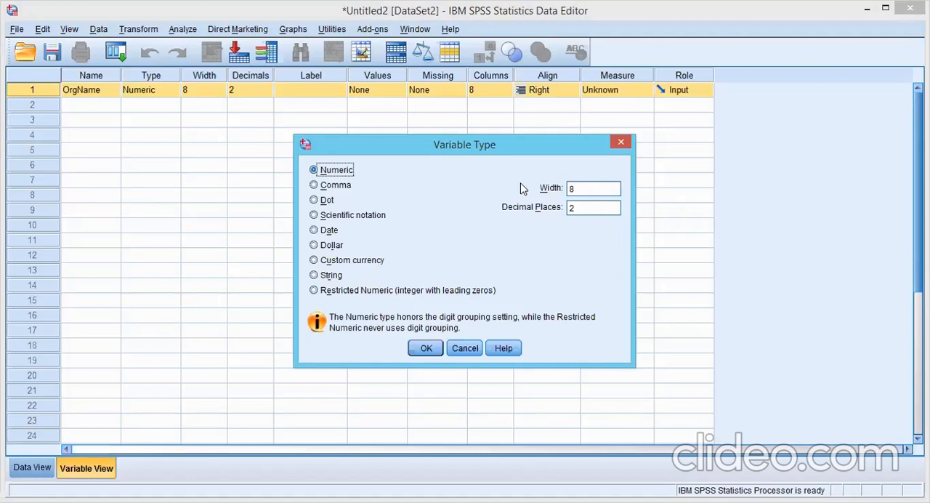
left_click(332, 278)
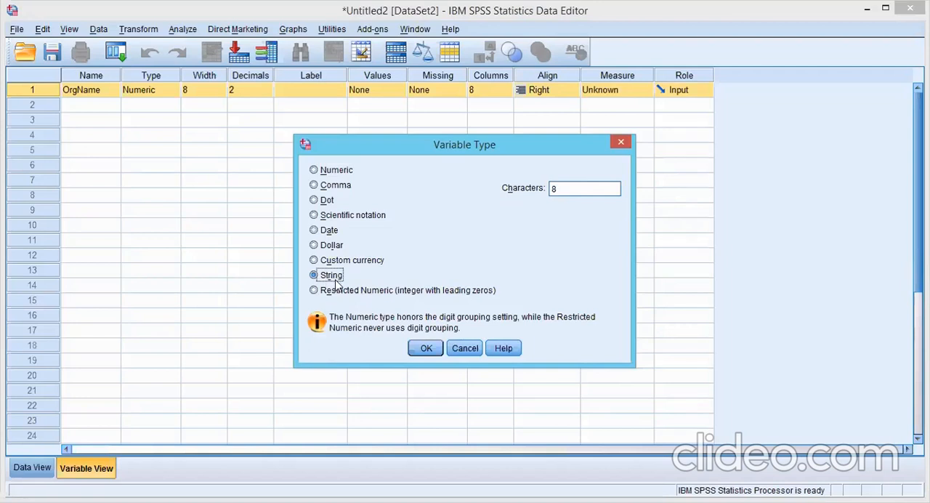
left_click(427, 354)
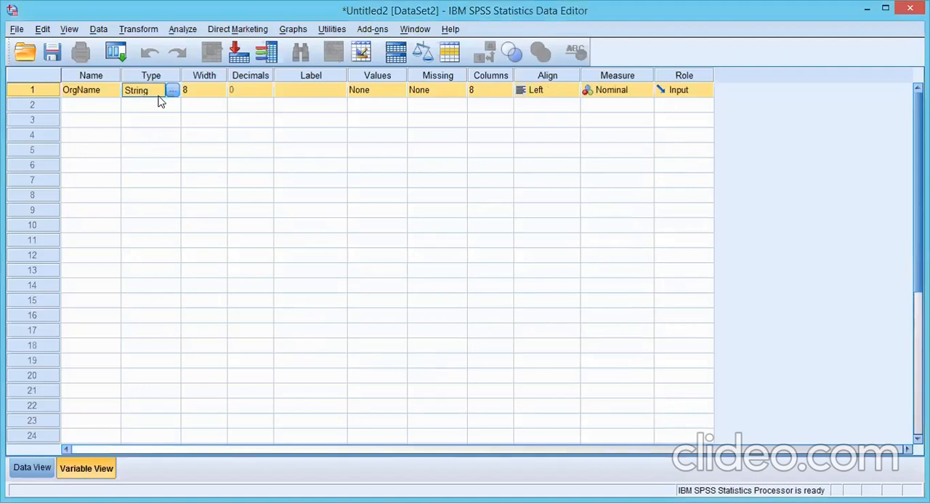
Step: Review OrgName's width, decimals, label, values, missing and columns settings, and choose Nominal as its measure
left_click(646, 94)
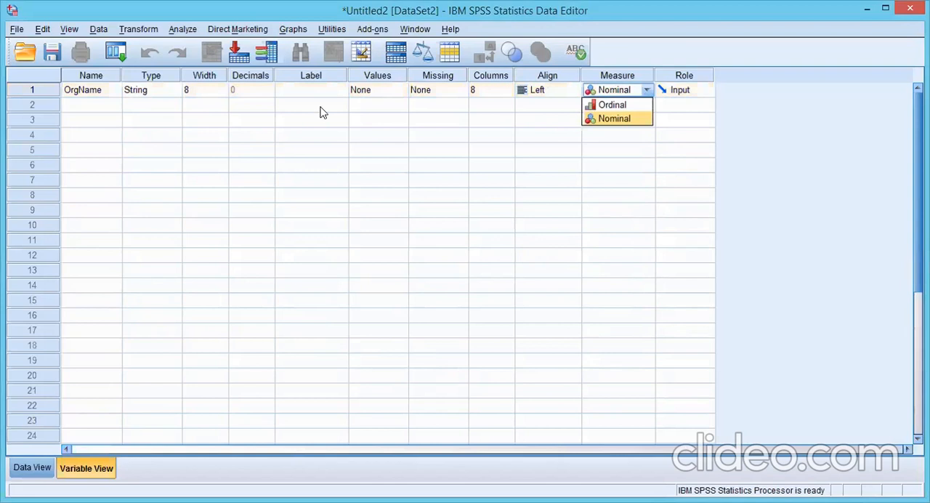
left_click(199, 93)
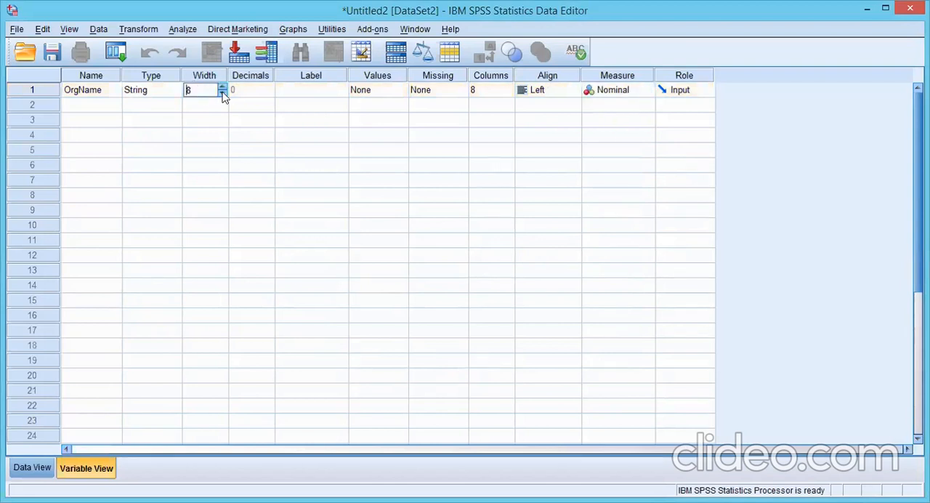
left_click(250, 91)
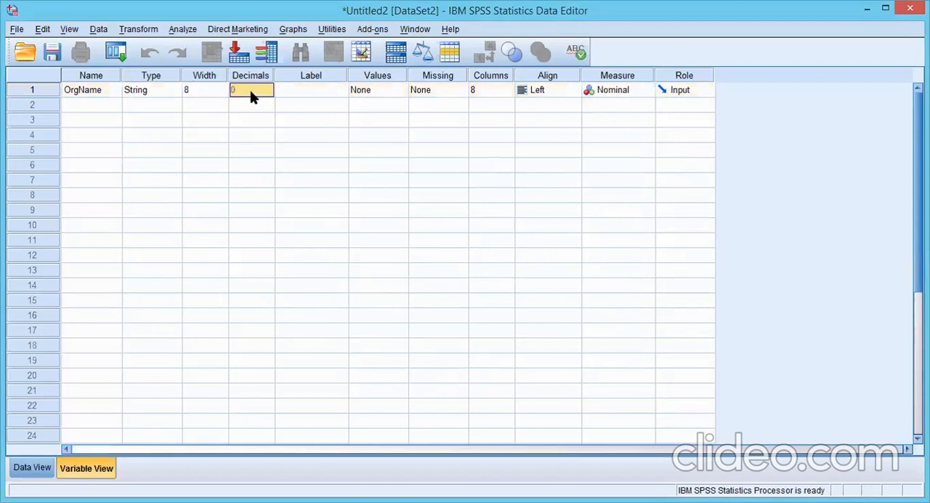
left_click(307, 92)
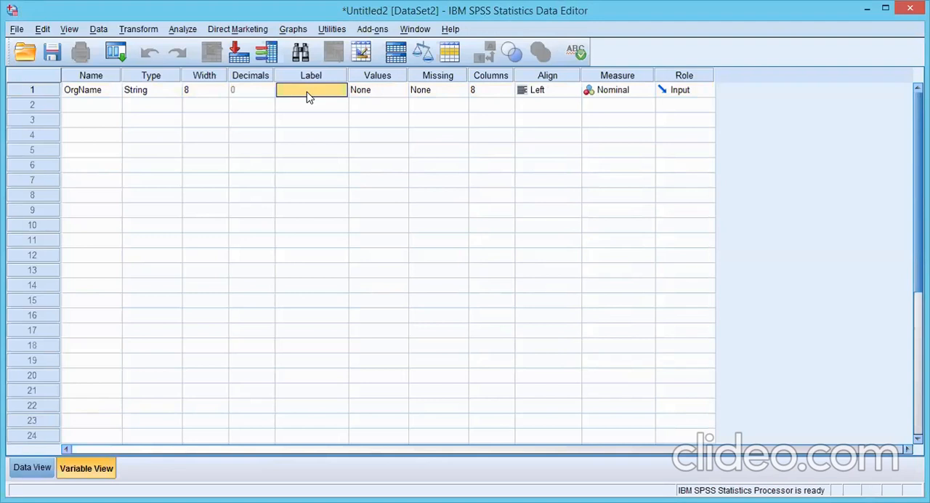
left_click(371, 92)
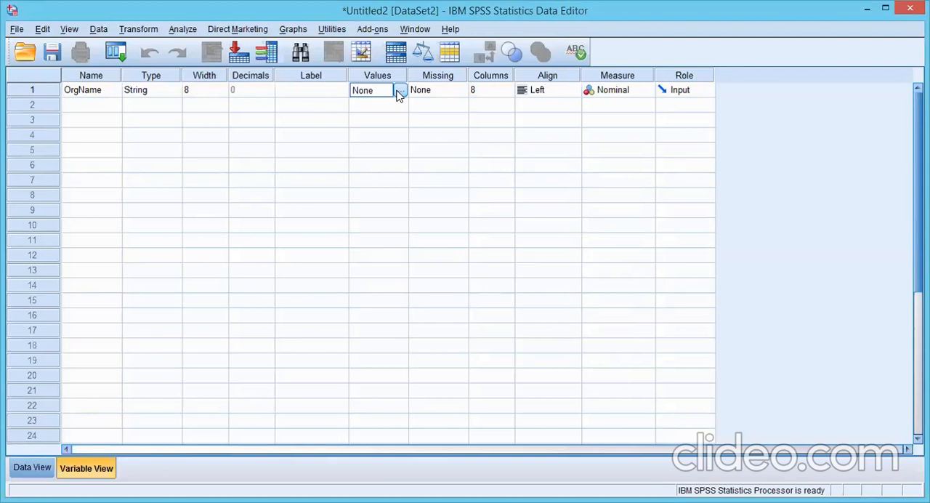
left_click(399, 92)
left_click(435, 94)
left_click(481, 94)
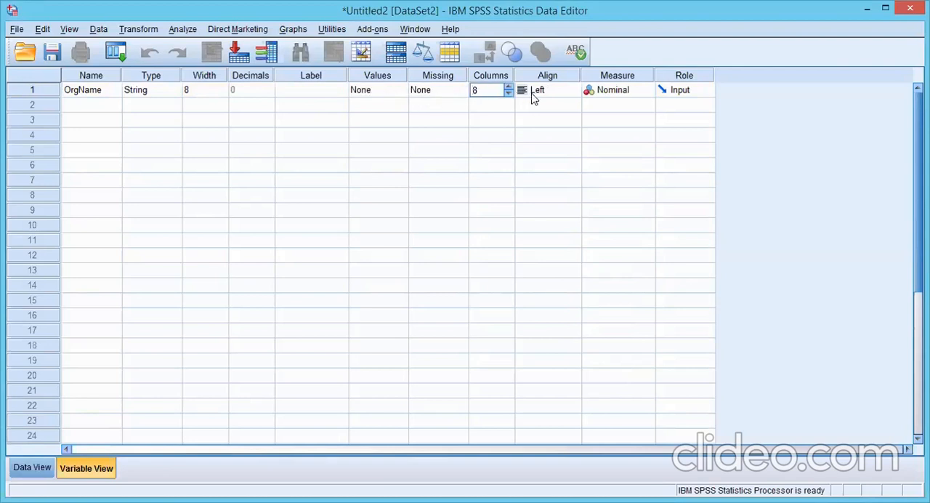
left_click(646, 90)
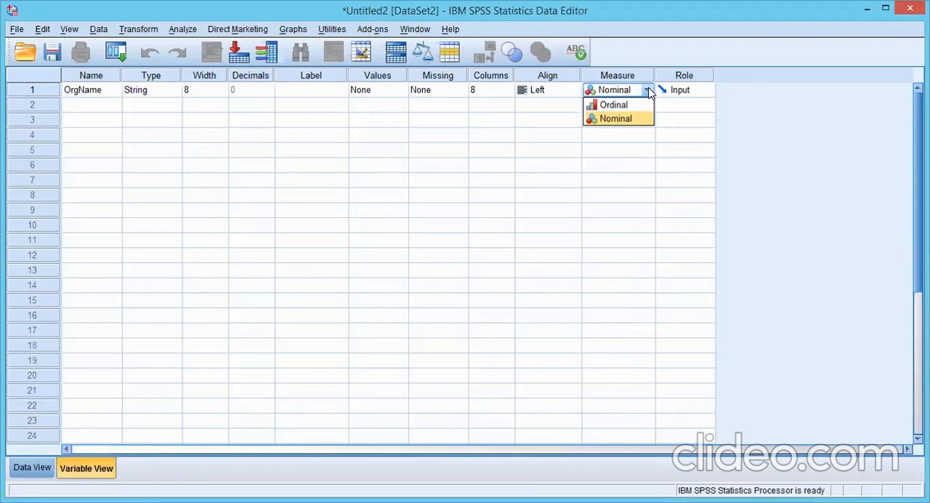
left_click(615, 118)
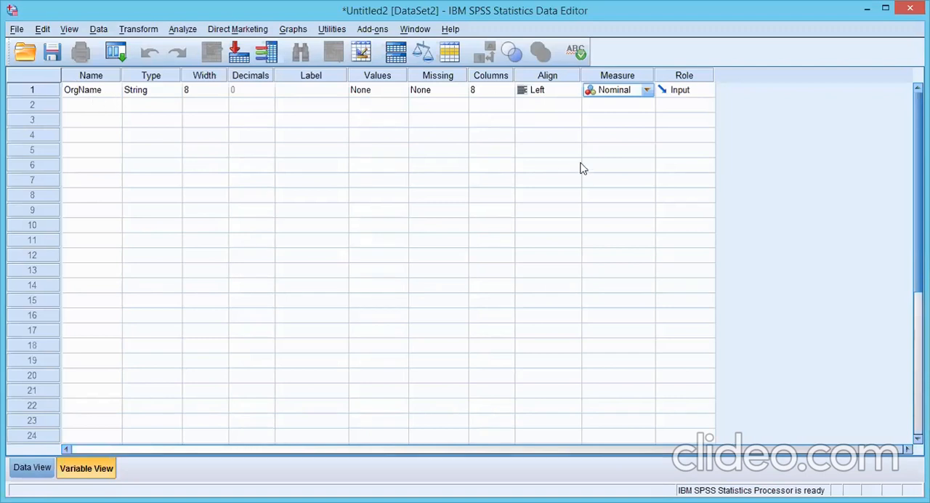
Step: Add a second variable named Gender in the row below OrgName
left_click(105, 110)
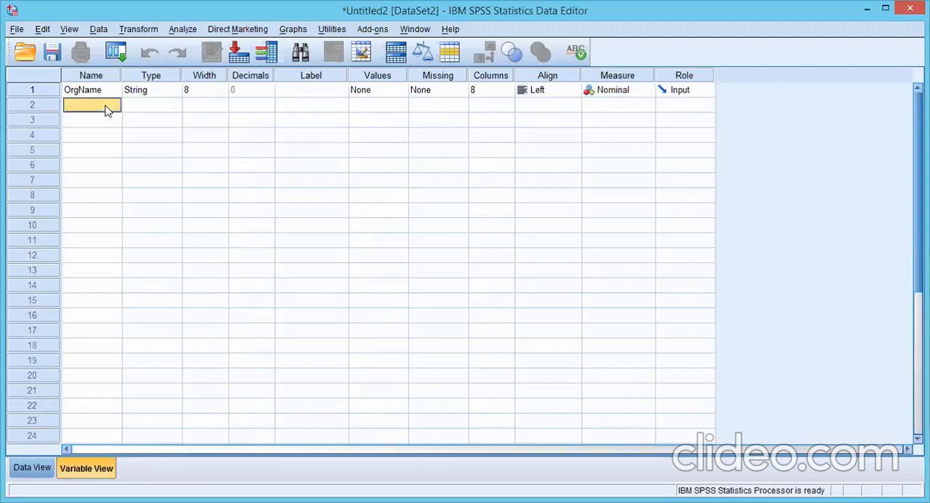
type("Gender")
left_click(130, 109)
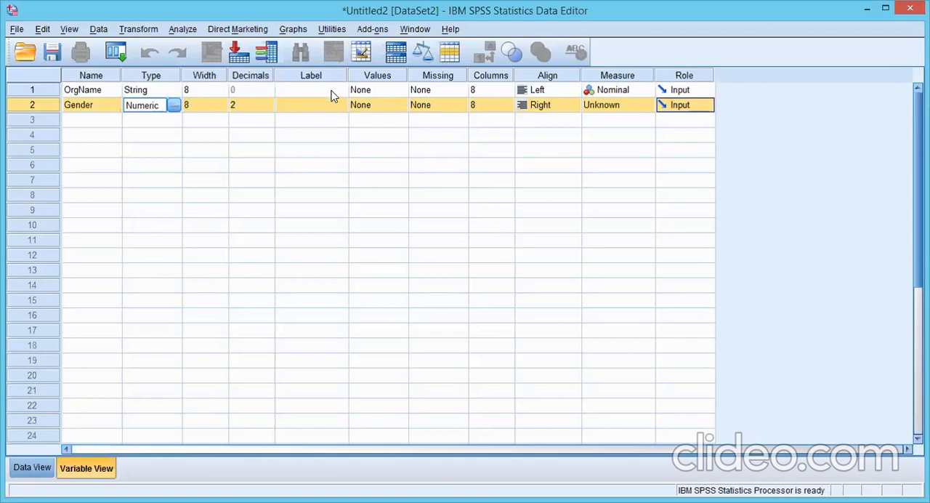
Step: Open the value labels of the Gender variable and add value 1 with the label Male
left_click(391, 109)
left_click(615, 159)
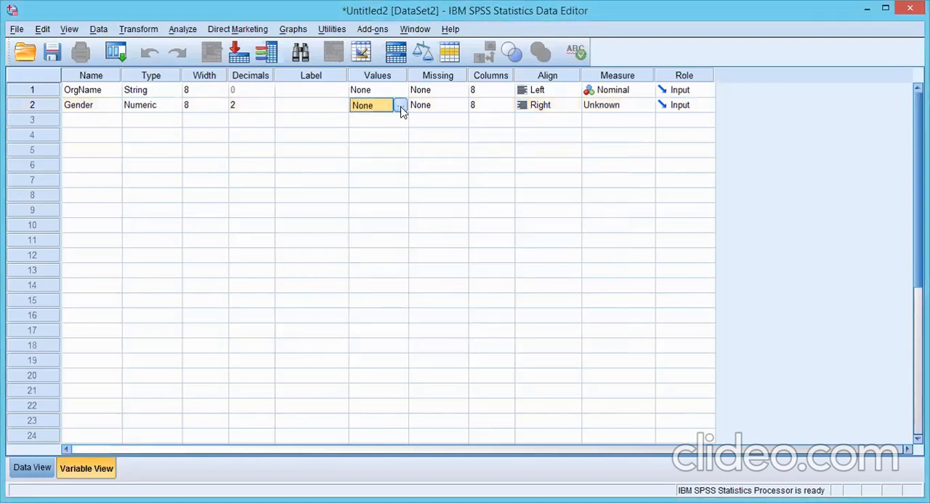
left_click(401, 107)
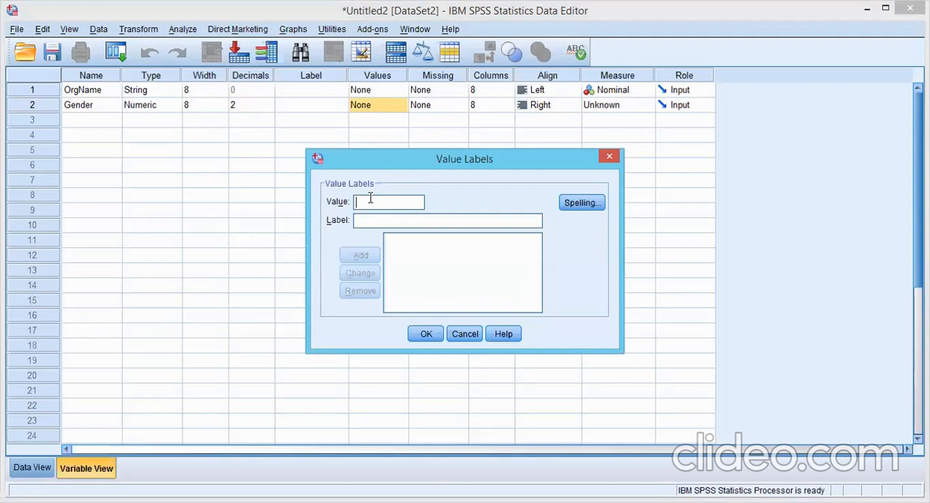
type("1")
left_click(369, 220)
type("Male")
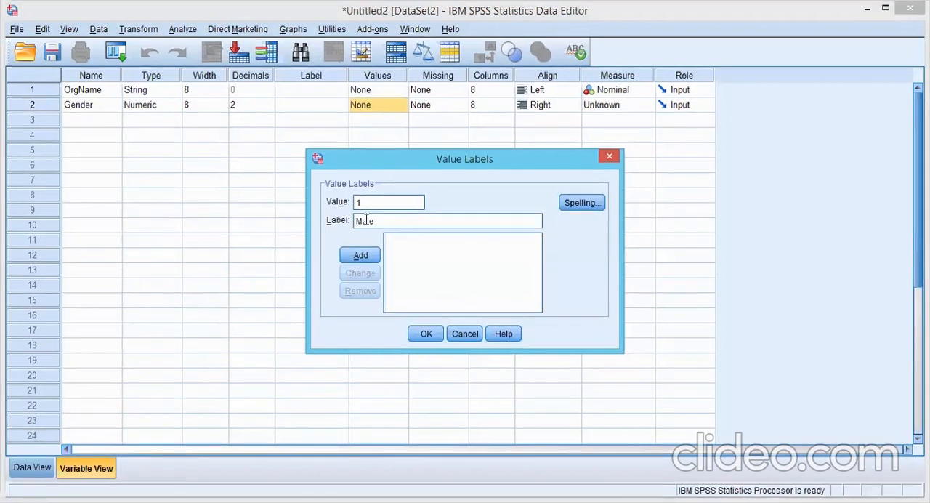
left_click(368, 253)
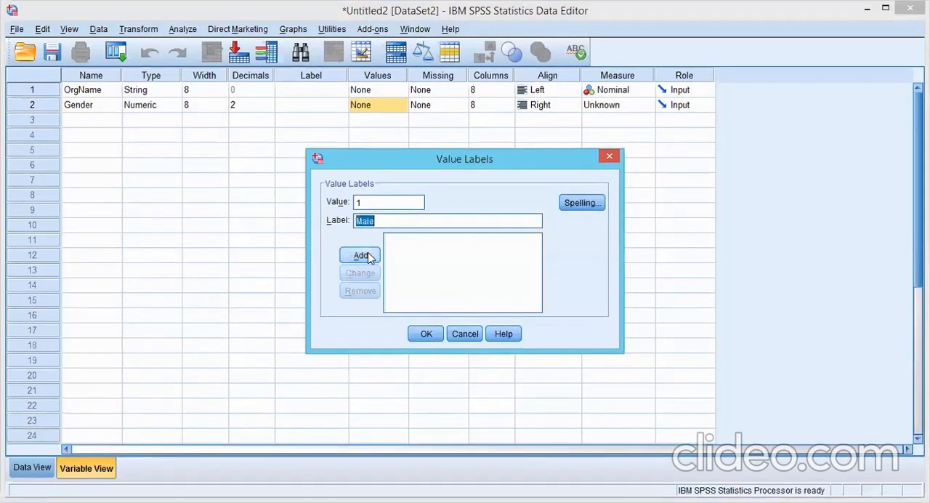
left_click(369, 255)
Step: Add value 2 with the label Female to the Gender value labels
left_click(367, 202)
type("2")
left_click(373, 220)
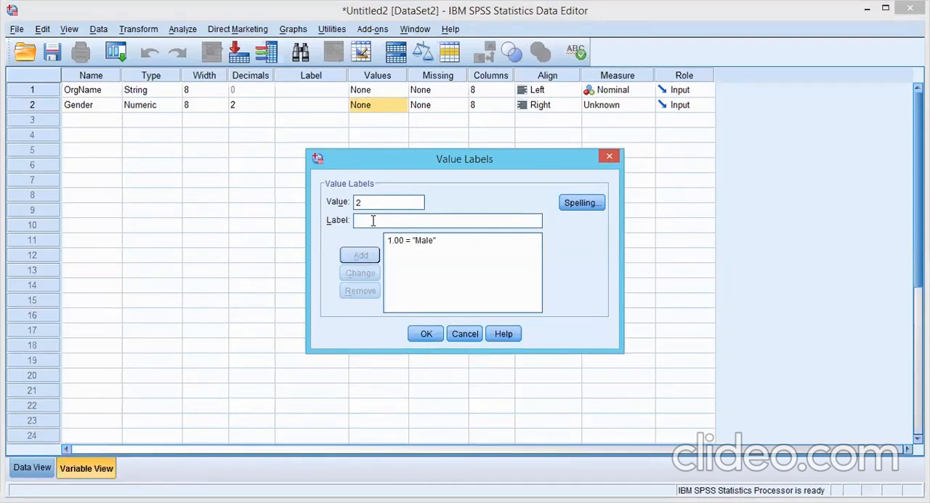
type("Female")
left_click(377, 258)
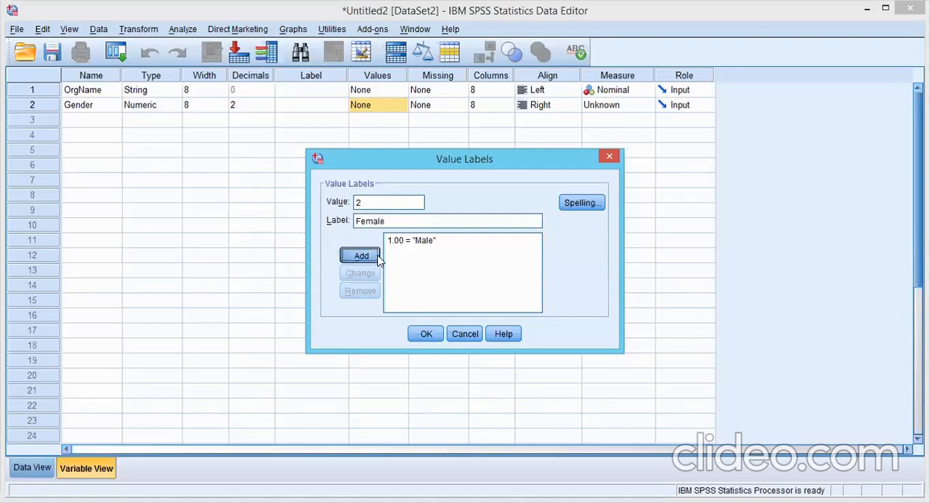
Step: Add value 3 with the label Transgender and apply the Gender value labels
left_click(381, 205)
type("3")
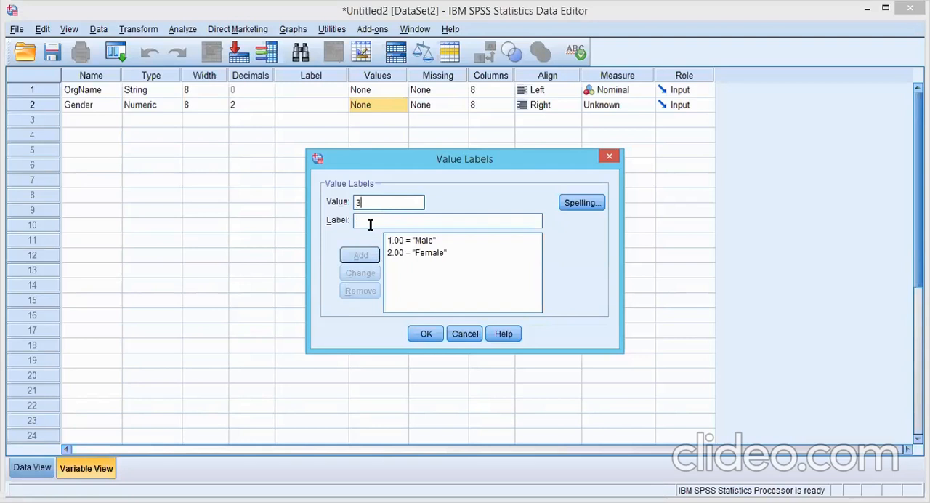
left_click(370, 224)
type("Transgender")
left_click(367, 260)
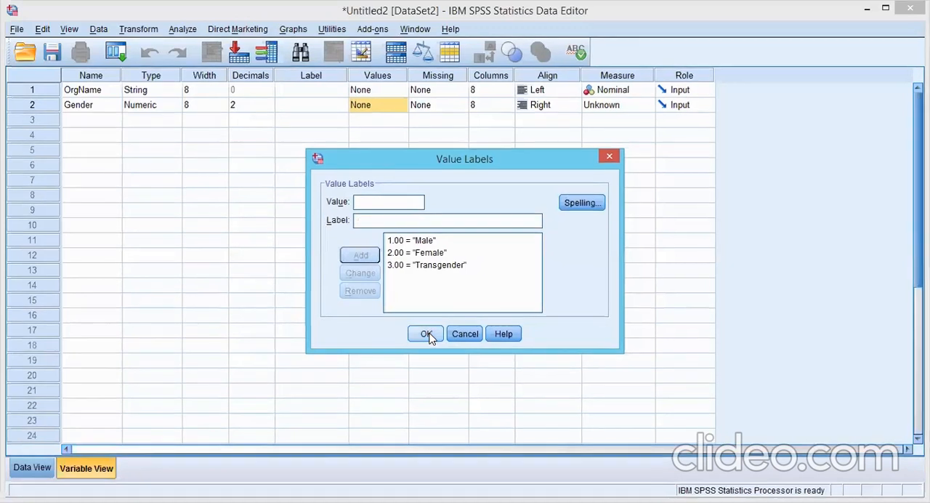
left_click(426, 333)
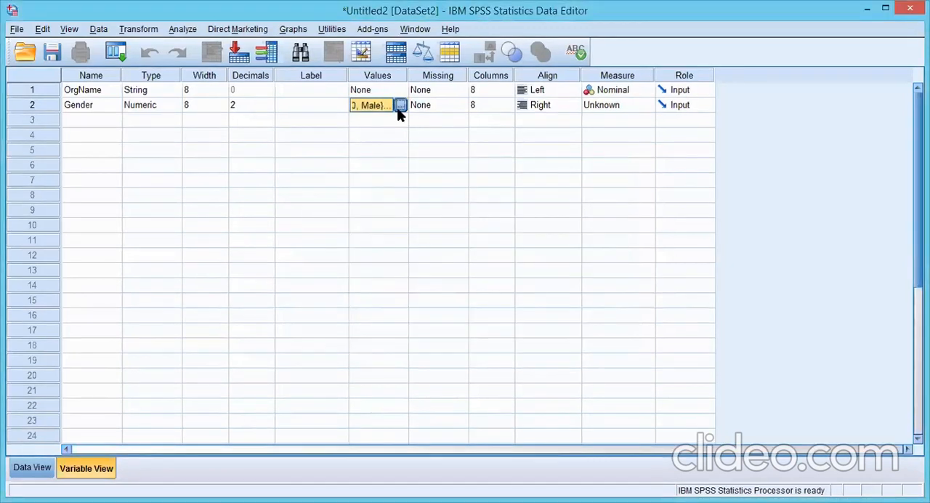
Step: Reopen the Gender value labels, try editing the Transgender label's text and restore its original wording
left_click(400, 106)
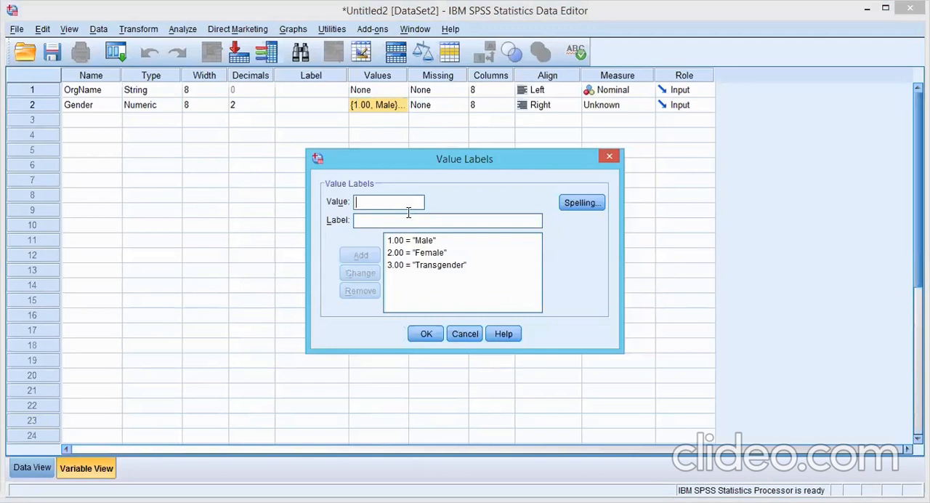
left_click(433, 266)
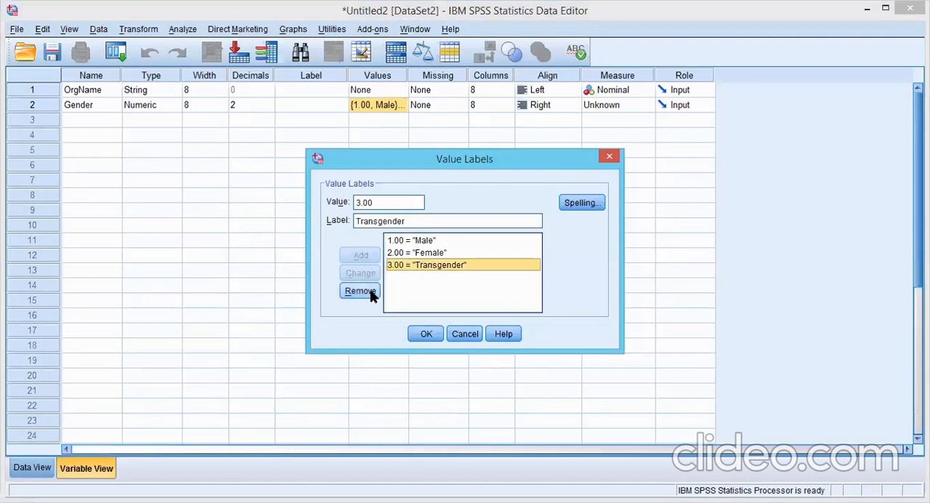
left_click(415, 221)
type("jd")
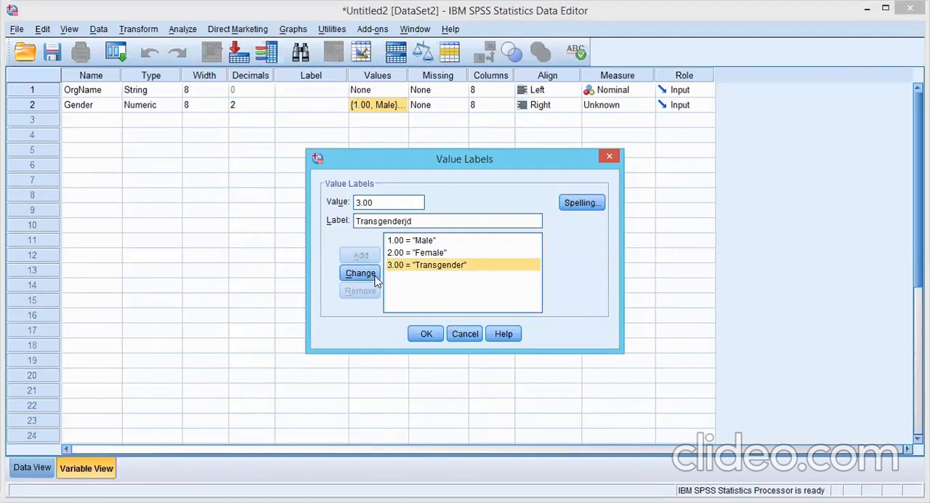
key("BackSpace")
key("BackSpace")
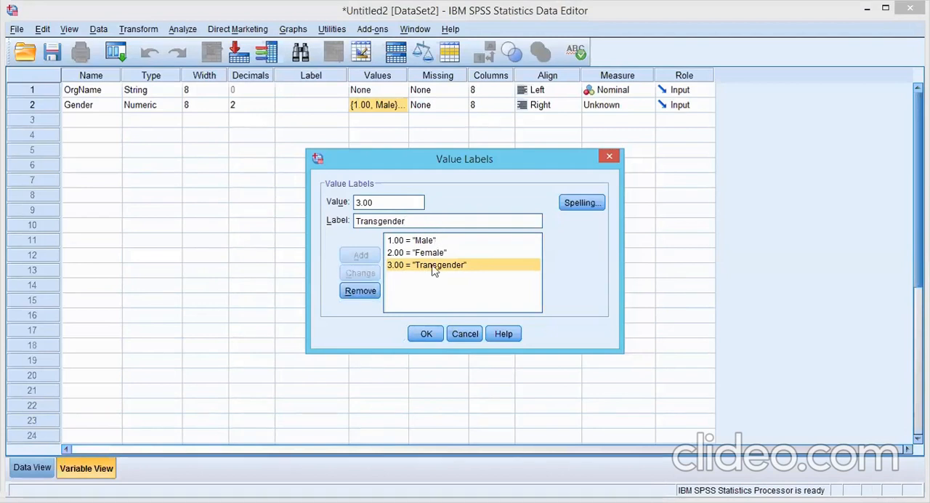
left_click(426, 333)
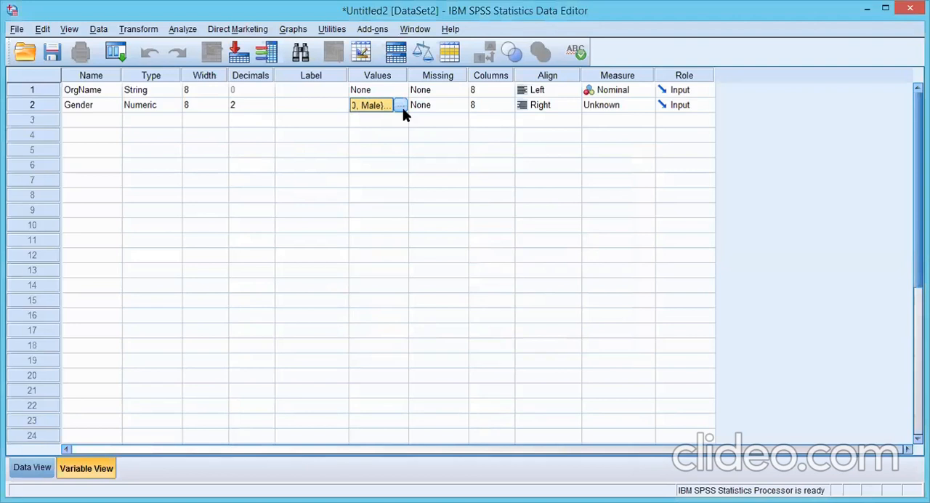
Step: Set the measure of the Gender variable to Ordinal
left_click(647, 106)
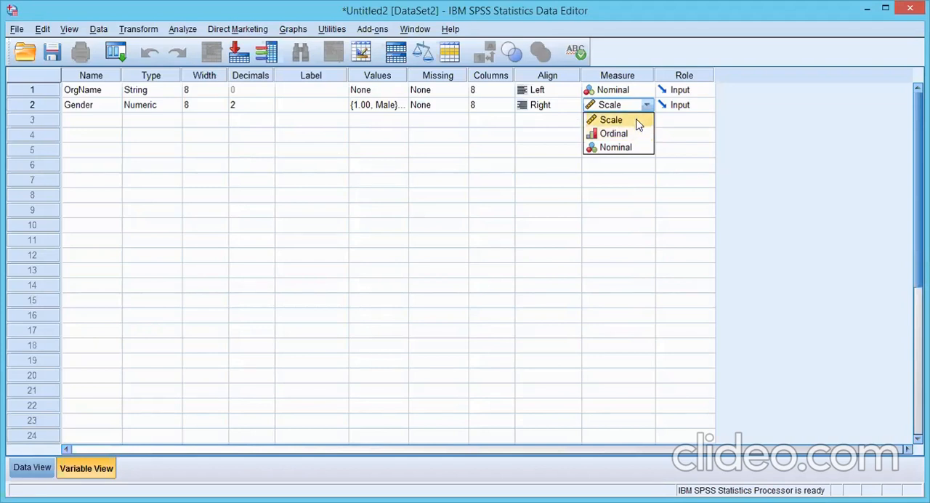
left_click(638, 125)
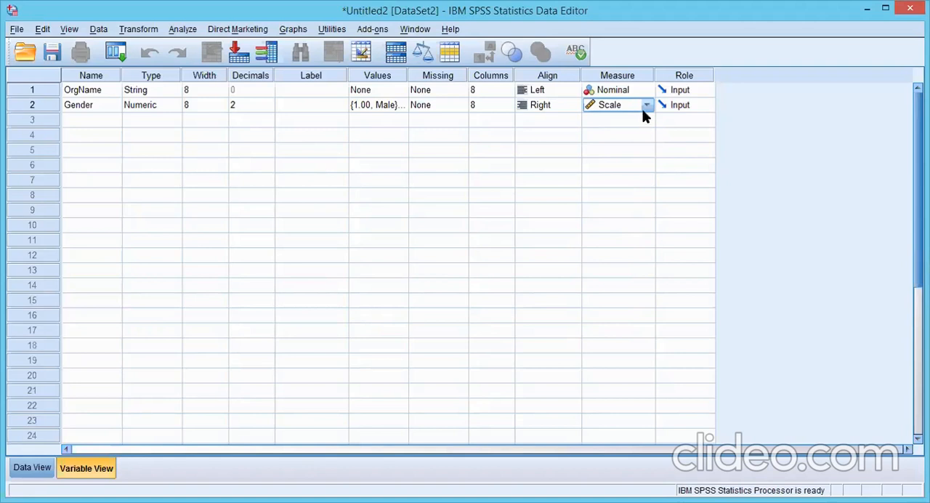
left_click(646, 106)
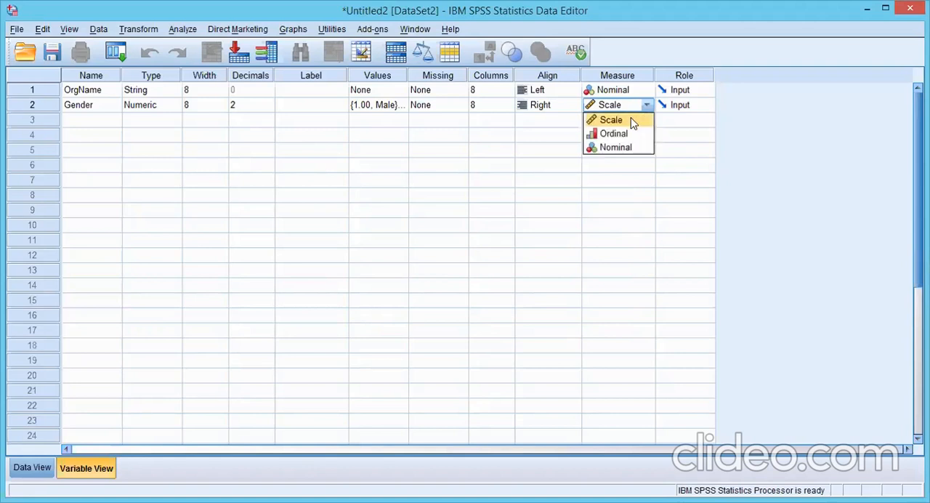
left_click(631, 136)
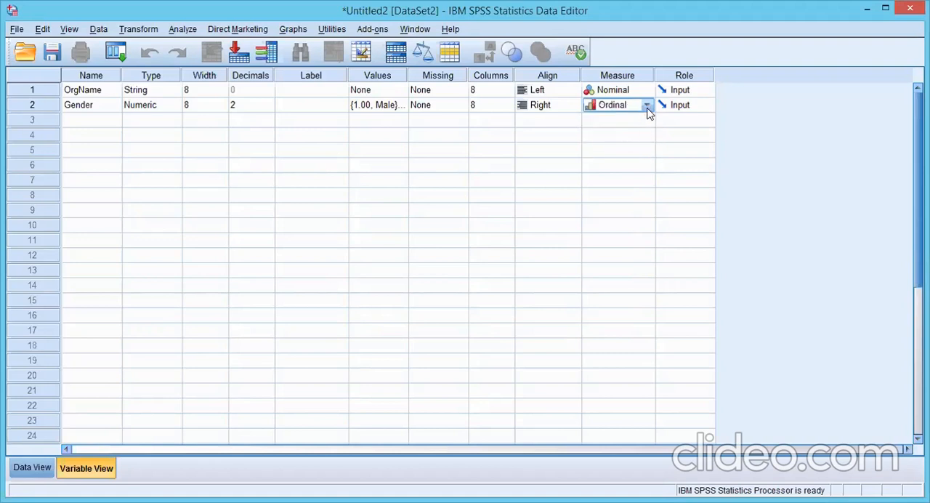
left_click(647, 107)
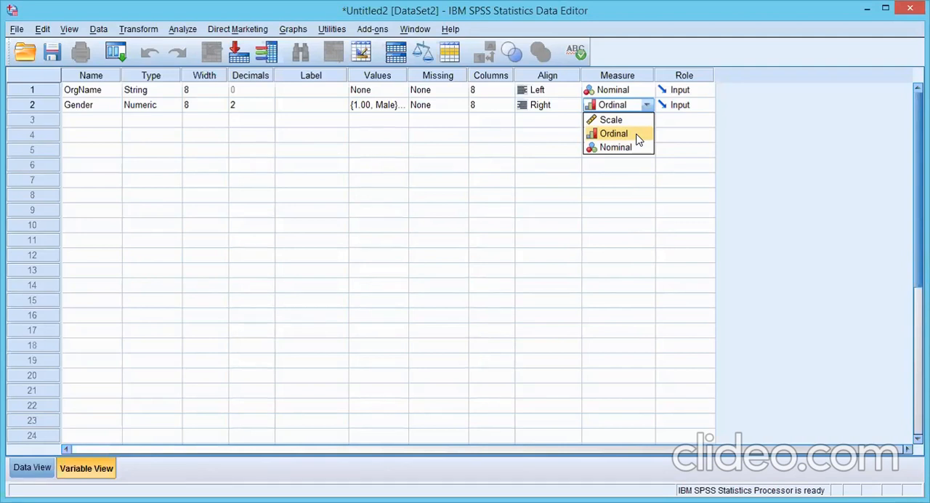
left_click(639, 139)
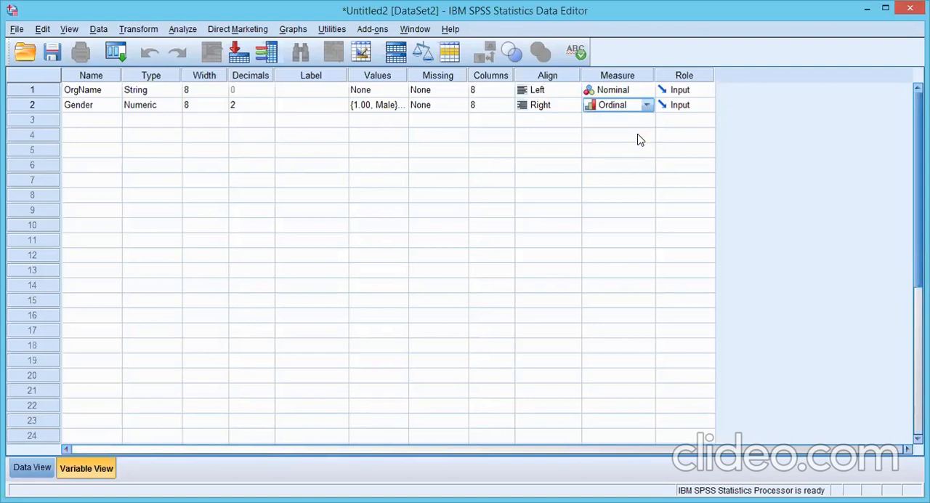
Step: Add a third variable named Age in the row below Gender
left_click(70, 125)
type("Age")
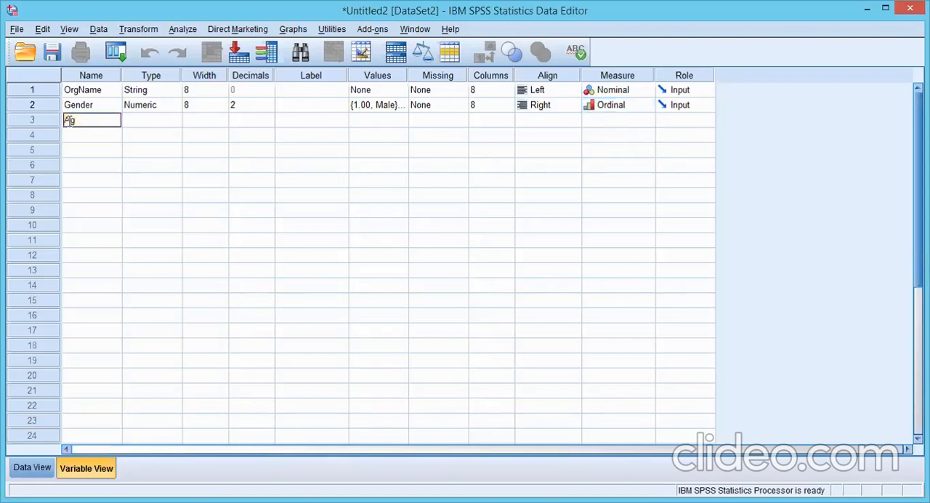
left_click(113, 135)
key("shift+Tab")
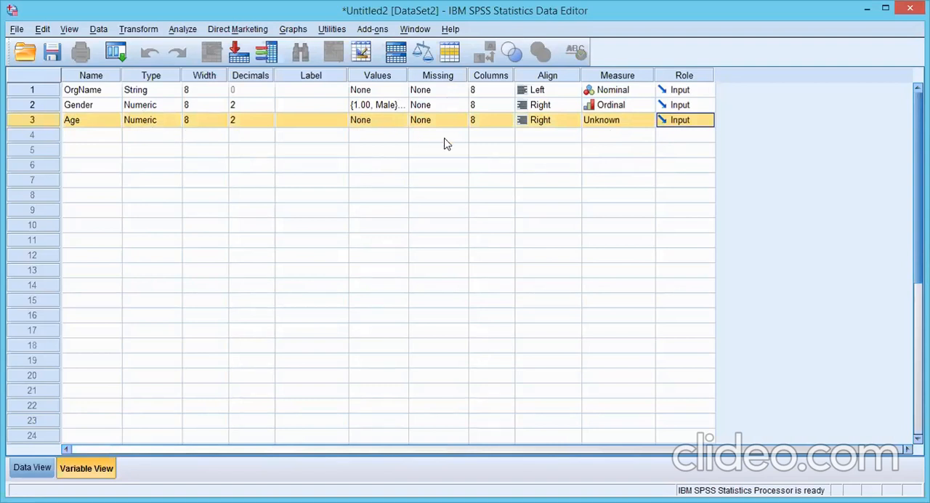
Step: Open the value labels of the Age variable and add value 1 with the label Under 20
left_click(403, 120)
left_click(400, 120)
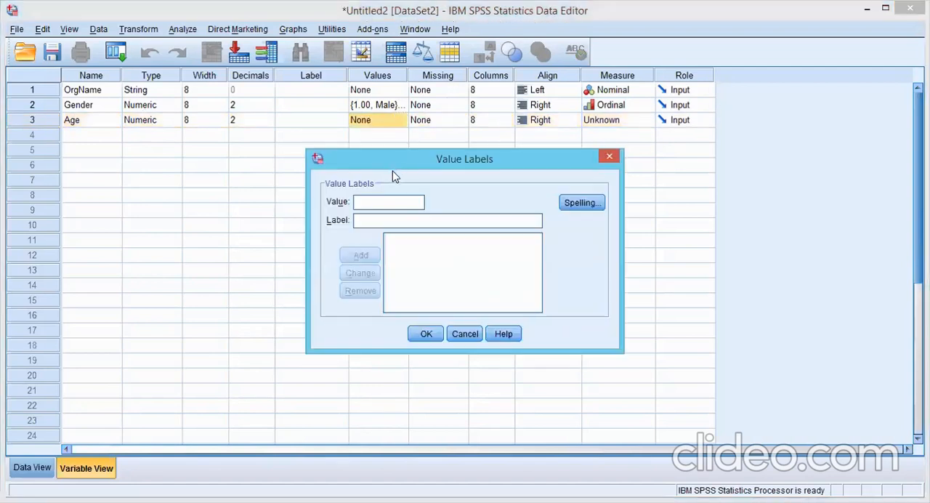
left_click(609, 159)
left_click(401, 121)
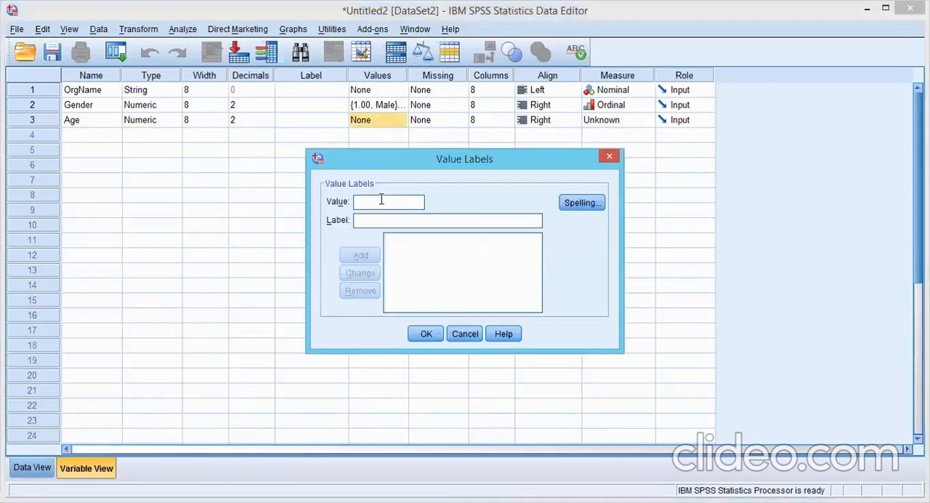
type("1")
left_click(379, 222)
type("Under")
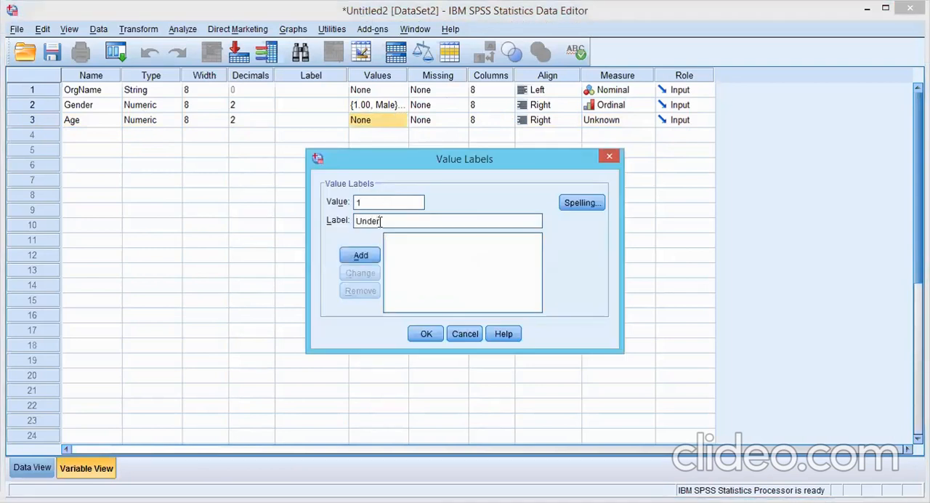
type(" 20")
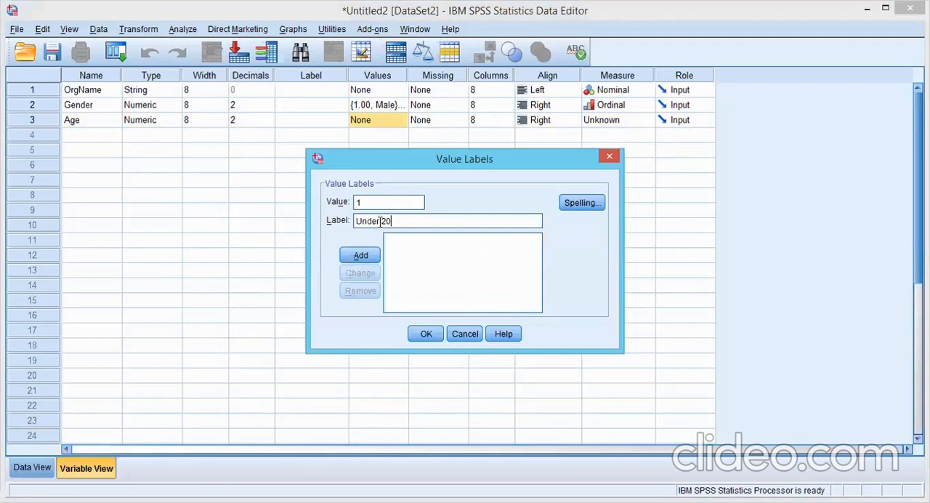
left_click(361, 255)
Step: Add value 2 with the label 20-30 to the Age value labels
type("20-3")
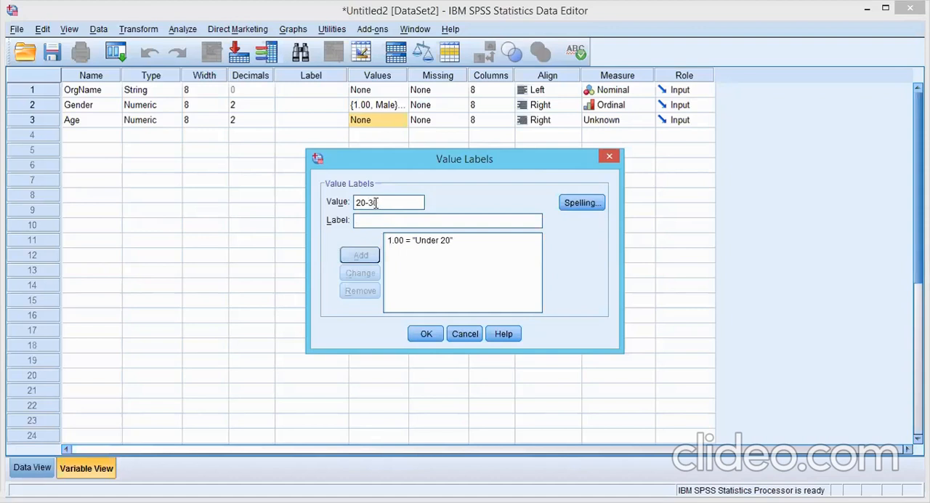
key("BackSpace")
key("BackSpace")
key("BackSpace")
key("BackSpace")
type("2")
left_click(376, 221)
type("20-30")
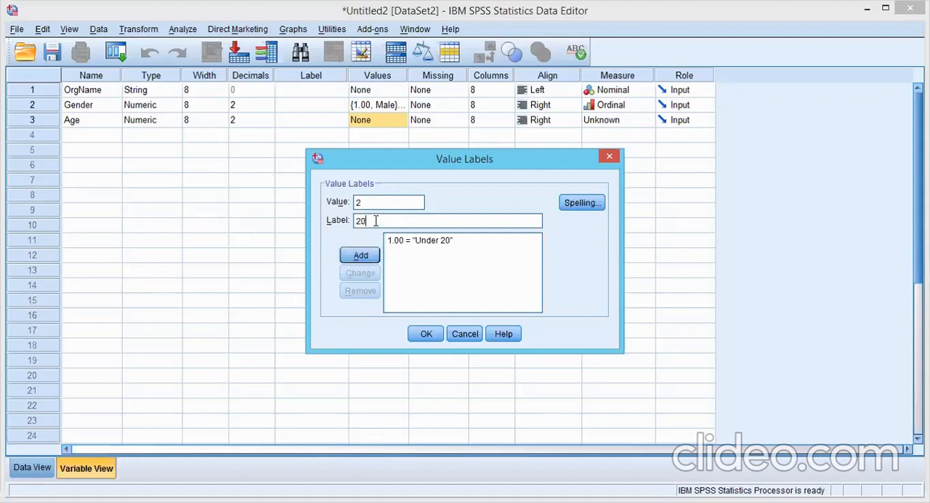
left_click(361, 256)
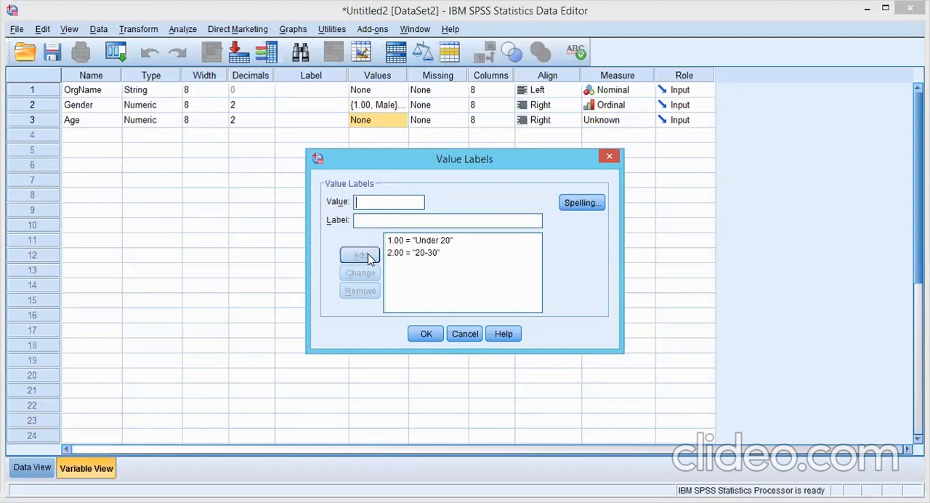
Step: Add value 3 with the label 30-40 and apply the Age value labels
left_click(378, 204)
type("3")
left_click(376, 220)
type("30-40")
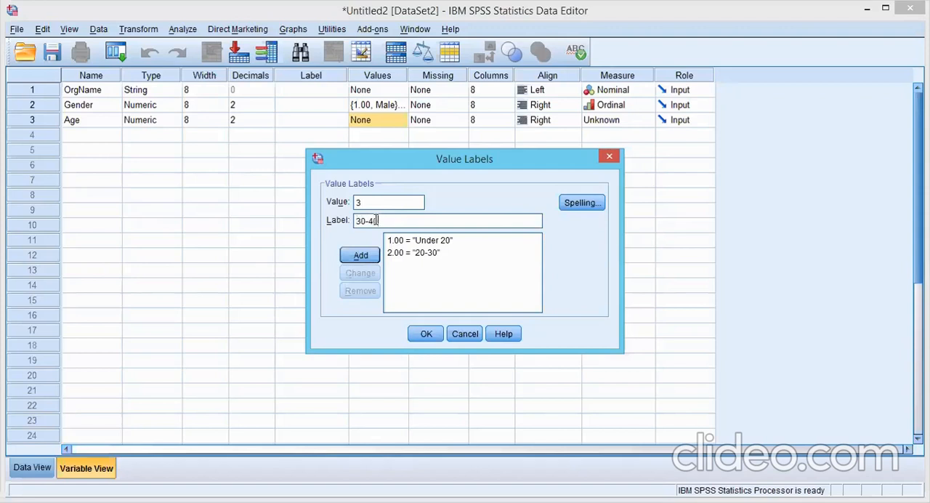
left_click(360, 255)
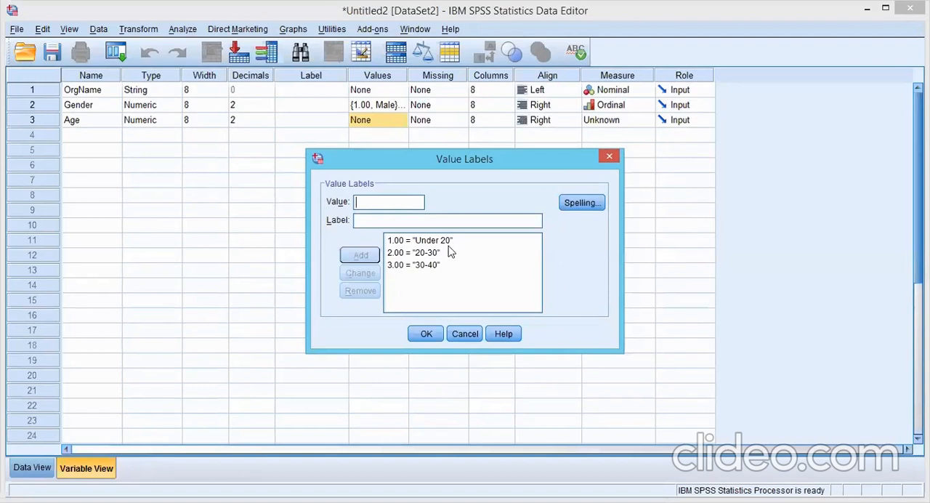
left_click(438, 254)
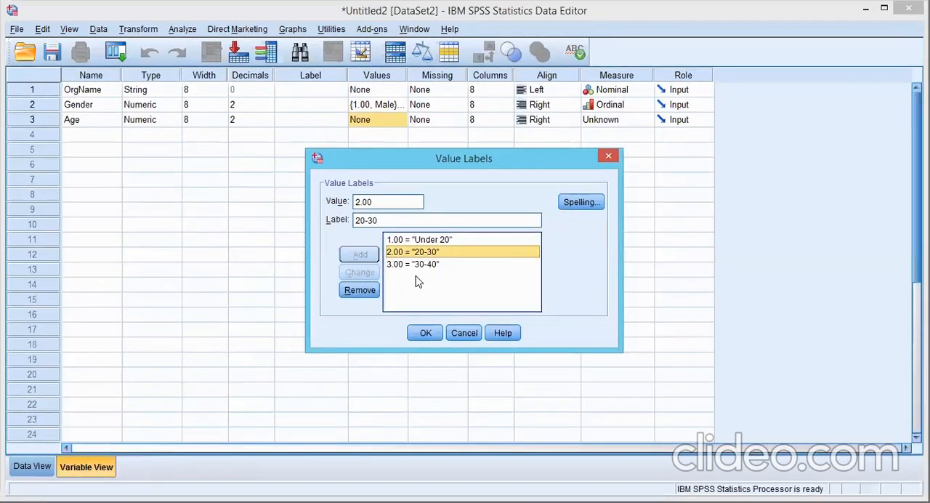
key("Down")
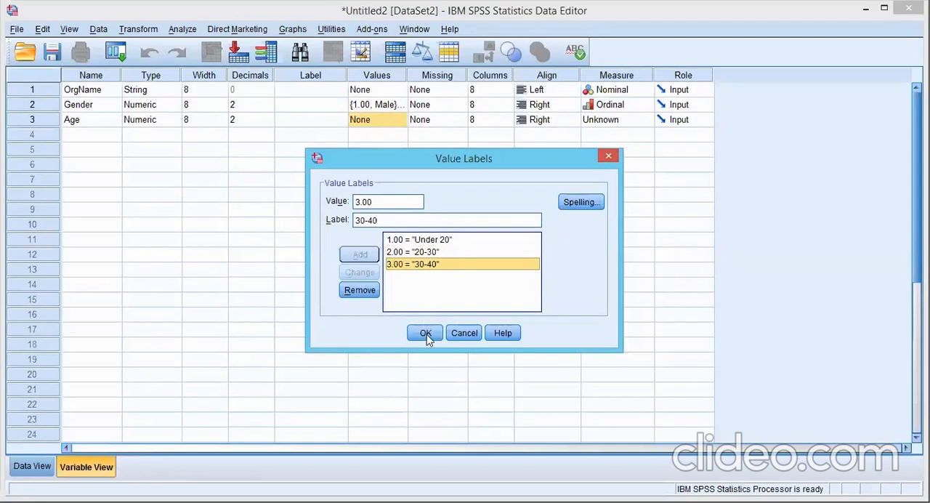
left_click(426, 333)
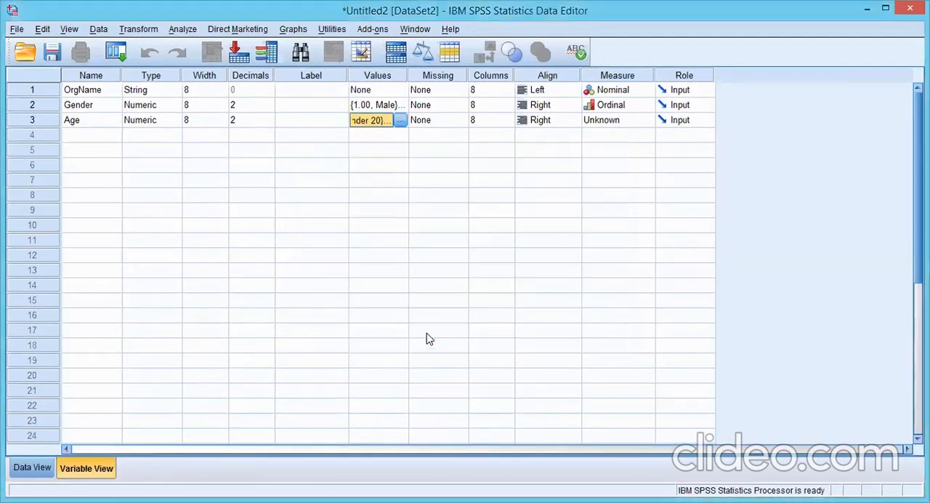
Step: Check how the defined variables appear as columns in the data sheet and return to the variable definitions
left_click(32, 468)
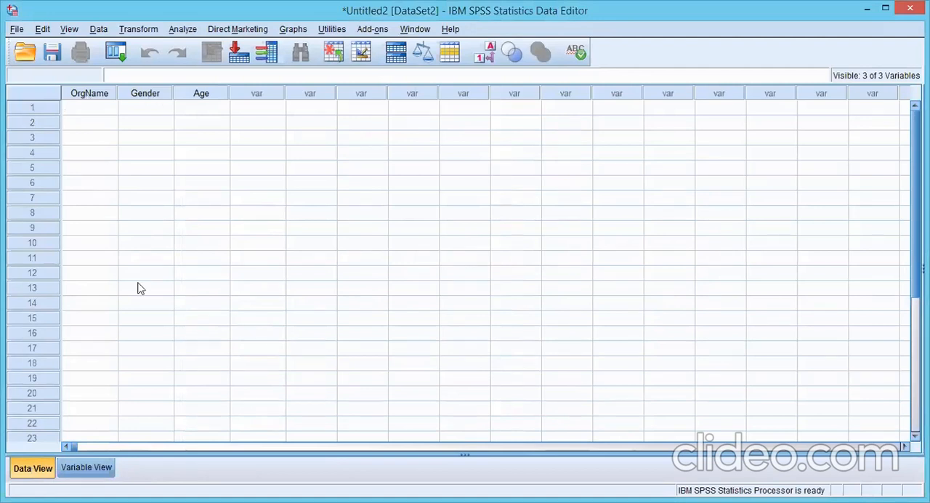
left_click(88, 468)
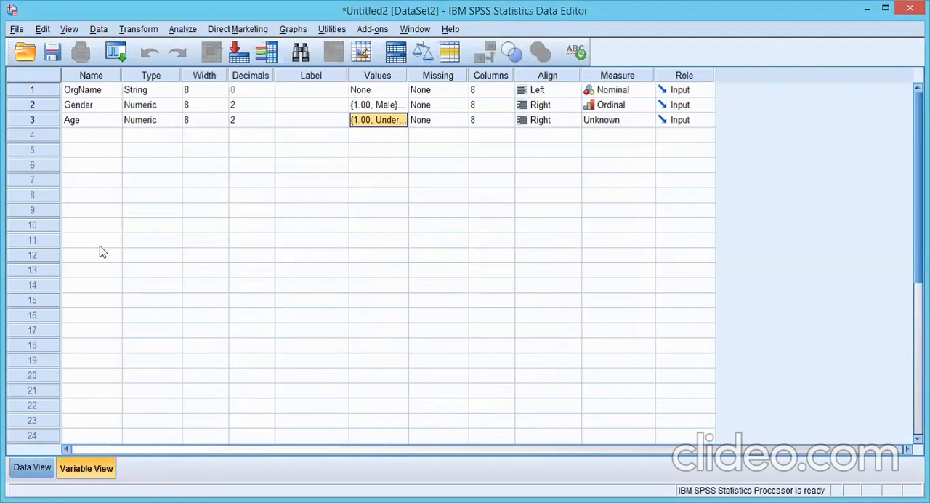
left_click(33, 468)
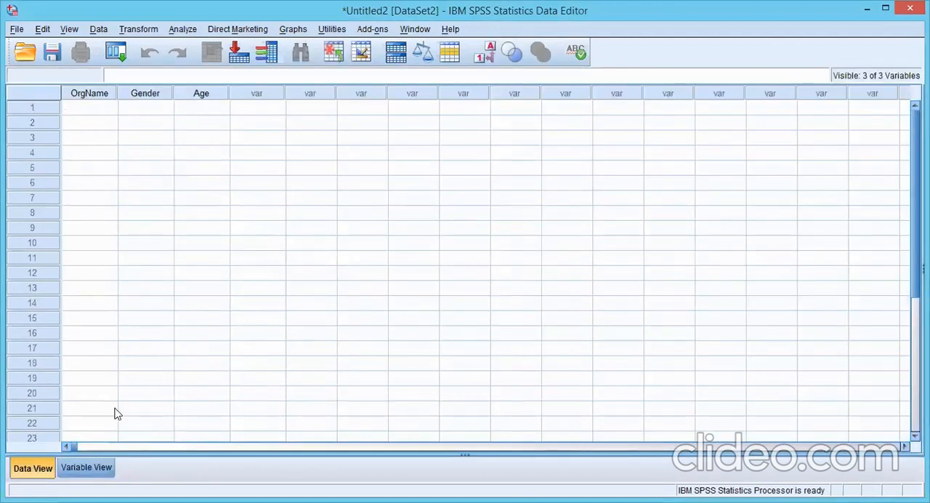
left_click(96, 473)
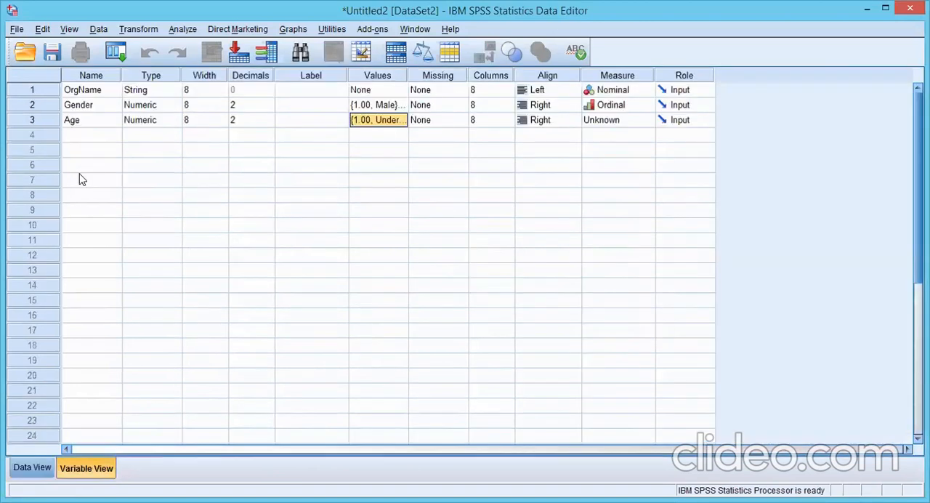
Step: Add a fourth variable named Education in the row below Age
left_click(92, 137)
type("Ed")
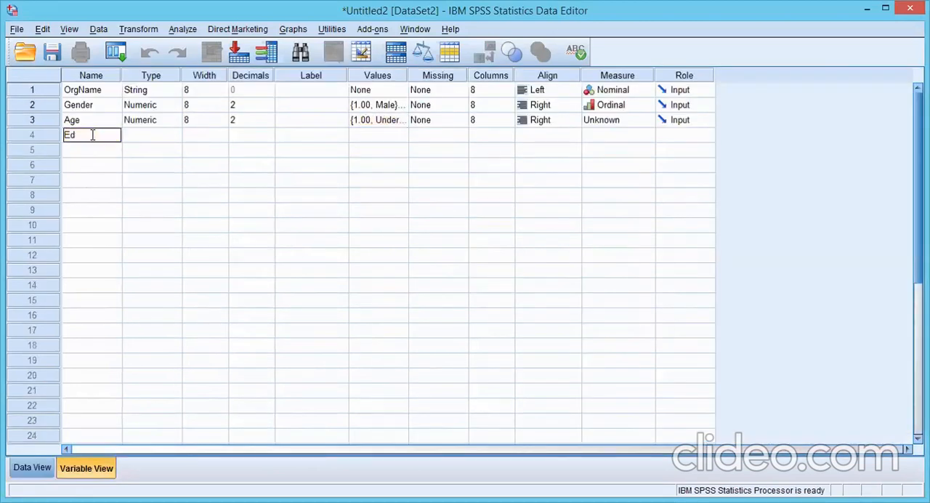
type("ucation")
Step: Open the value labels of the Education variable and add value 1 with the label S.S.C
left_click(407, 138)
left_click(404, 138)
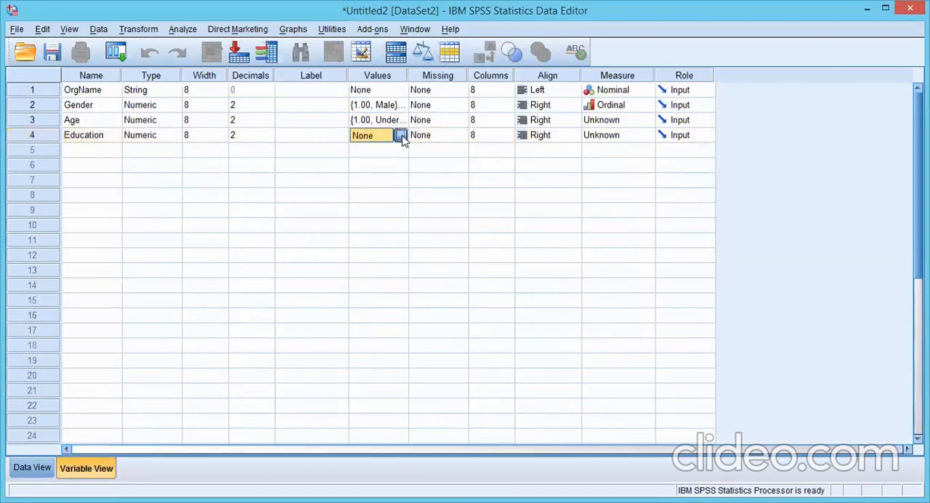
left_click(400, 136)
type("1")
left_click(366, 225)
type("M")
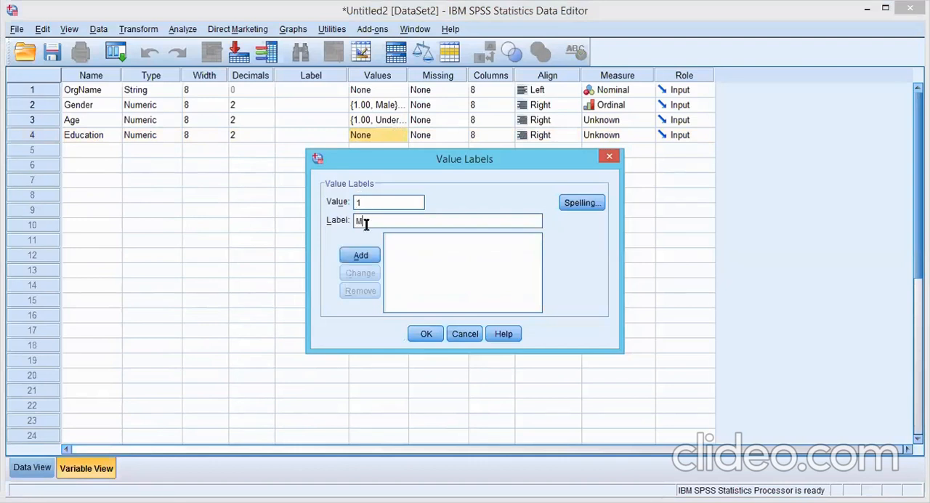
key("BackSpace")
type("S.S.S")
key("BackSpace")
type("C")
left_click(359, 255)
Step: Add value 2 with the label H.S.S.C to the Education value labels
type("2")
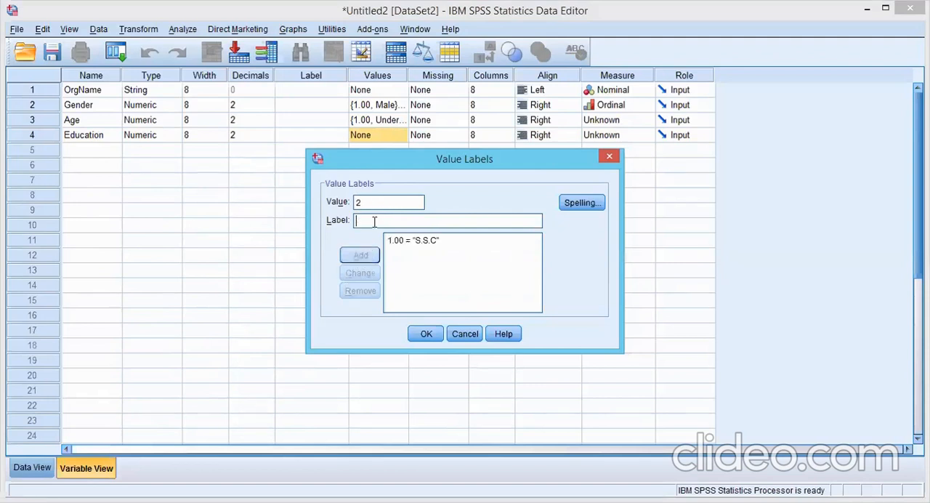
left_click(374, 222)
type("H.S.S.C")
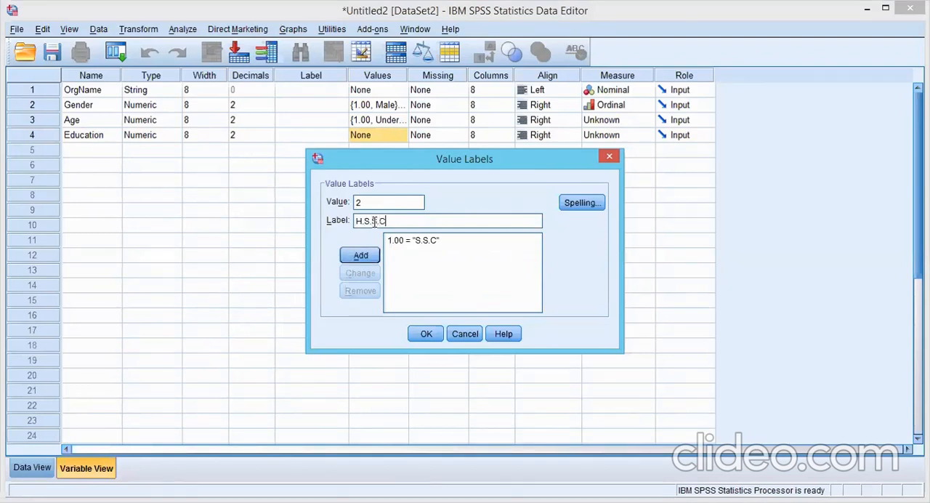
left_click(361, 255)
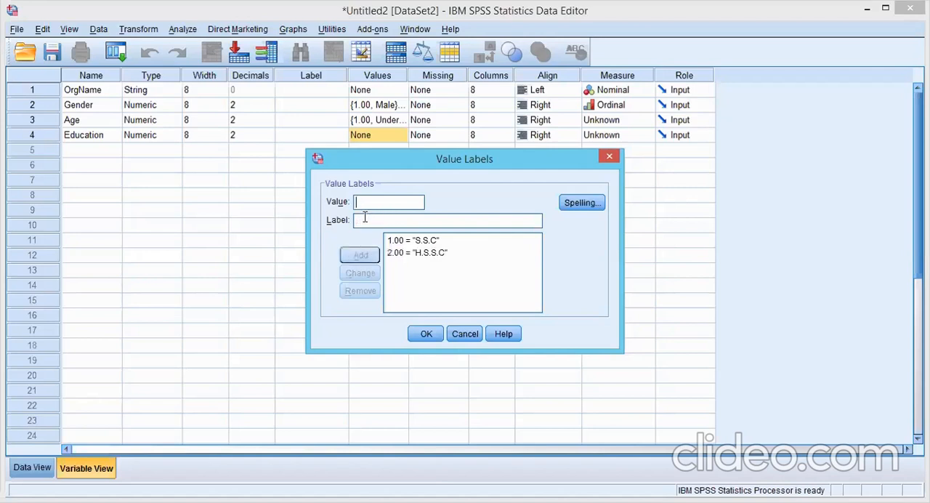
Step: Add value 3 with the label BA to the Education value labels
type("3")
type("B")
type("A")
key("BackSpace")
key("BackSpace")
left_click(379, 219)
type("BA")
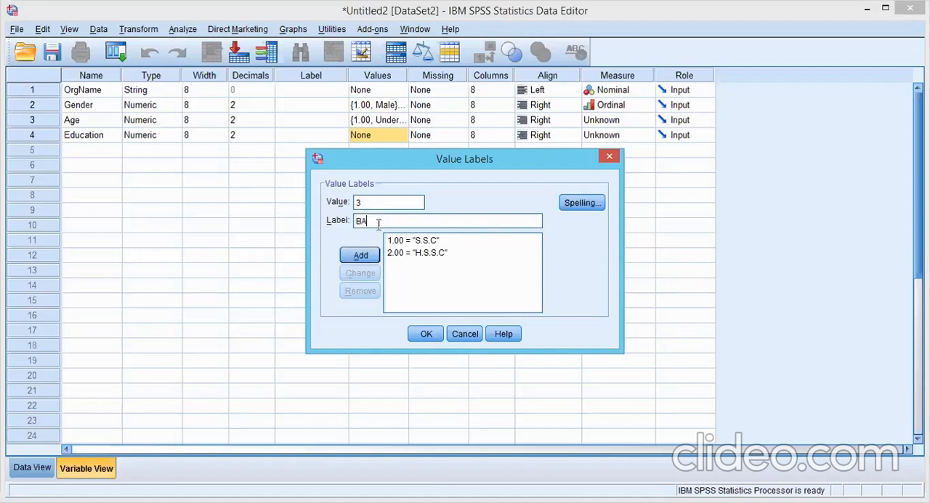
left_click(361, 255)
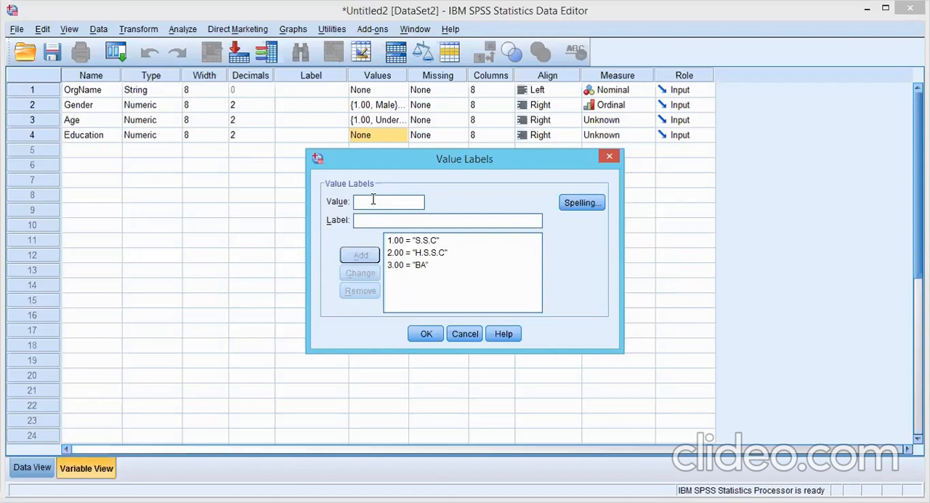
Step: Add value 4 with the label Masters to the Education value labels
type("4")
type("Masters")
left_click(361, 256)
Step: Add value 5 with the label MS/M.Phil to the Education value labels
type("5")
left_click(383, 219)
type("MS/M")
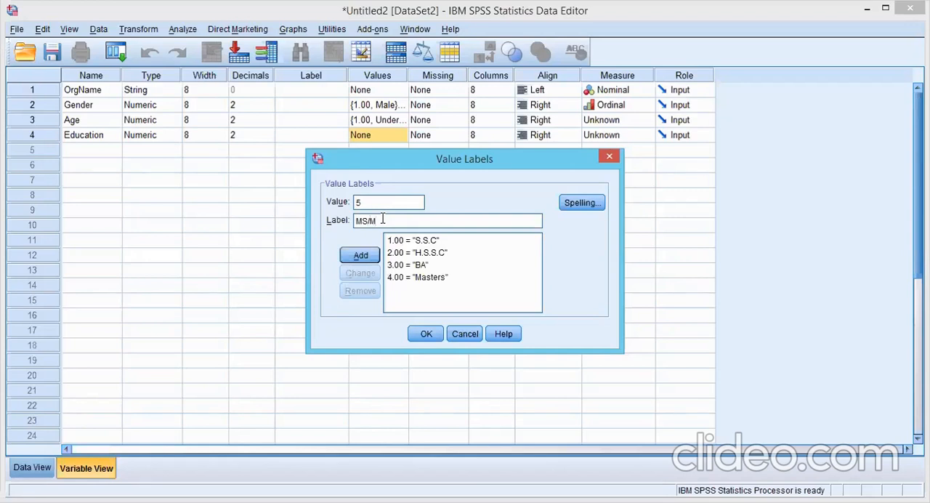
type(".Phil")
left_click(367, 255)
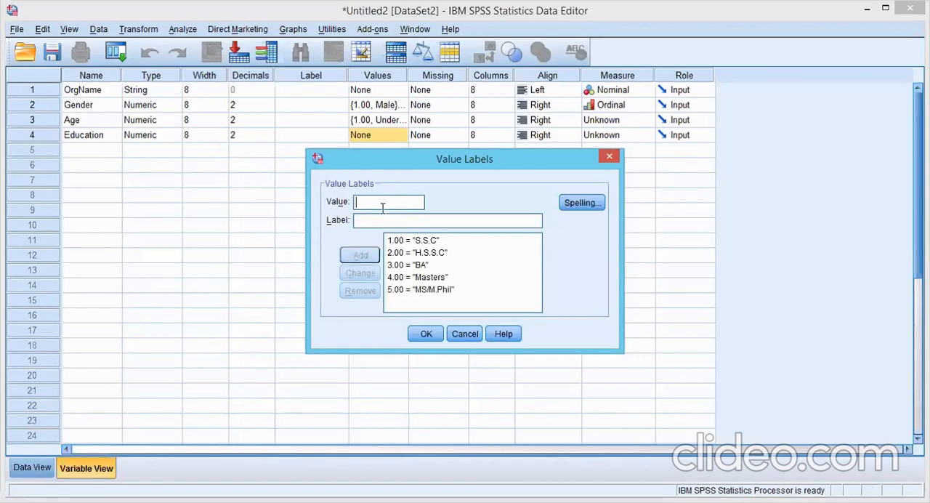
Step: Add value 6 with the label PhD and others and accept the Education value labels
type("6")
type("PhD ")
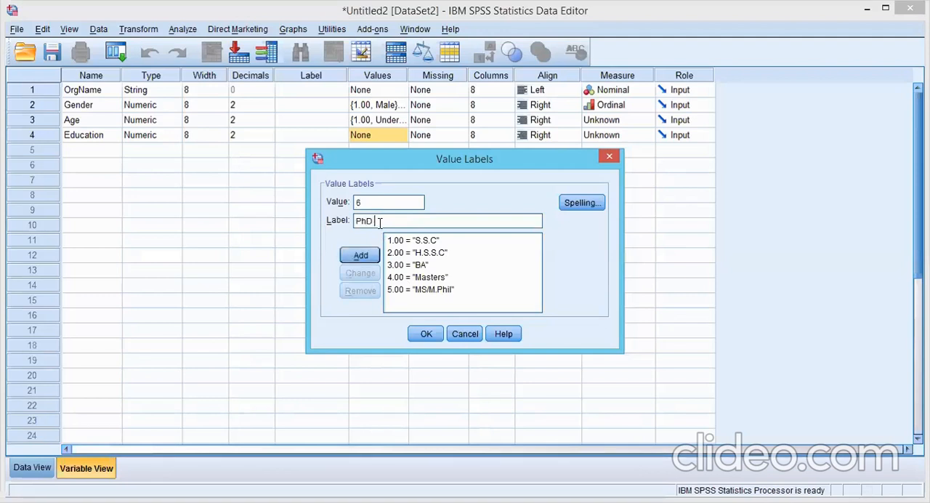
type("and others")
left_click(461, 278)
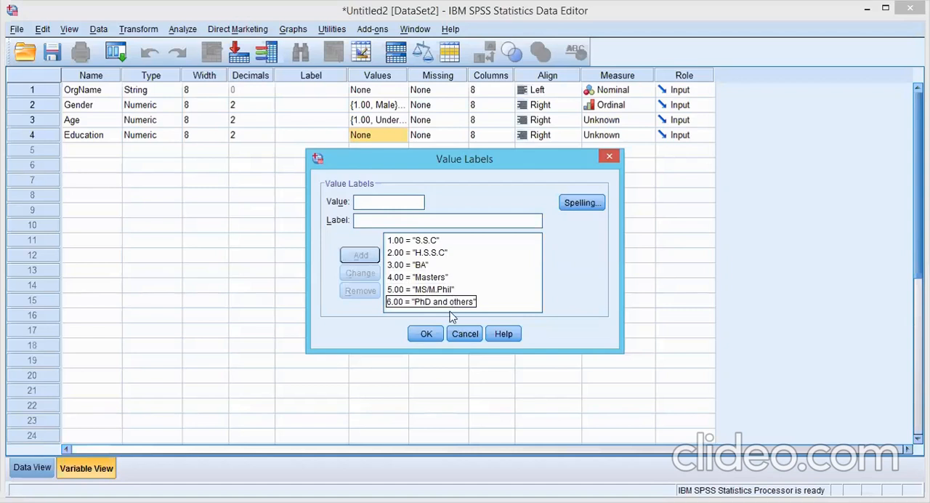
left_click(427, 335)
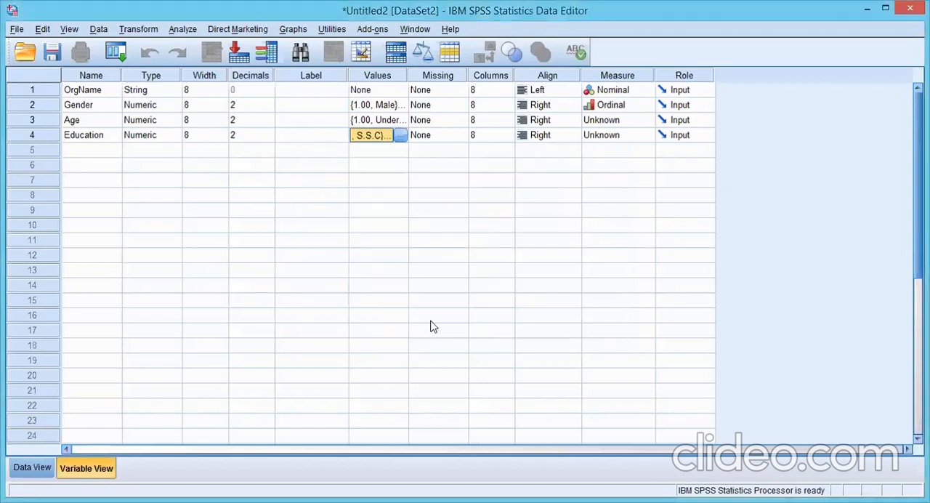
Step: Set the measure of Age to Ordinal and the measure of Education to Scale
left_click(644, 122)
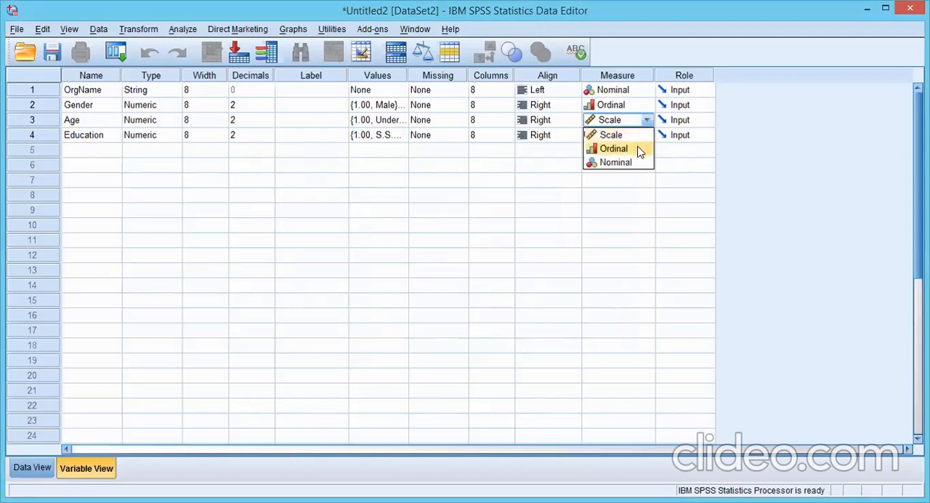
left_click(640, 150)
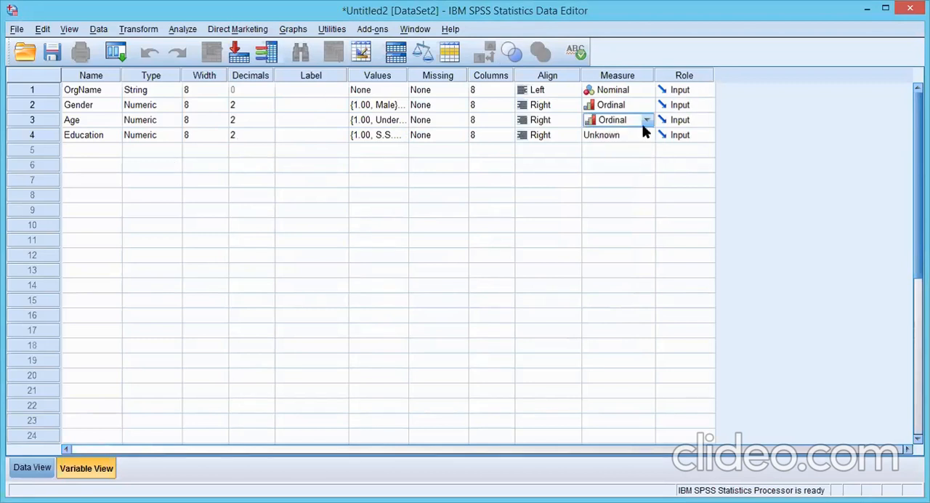
left_click(646, 136)
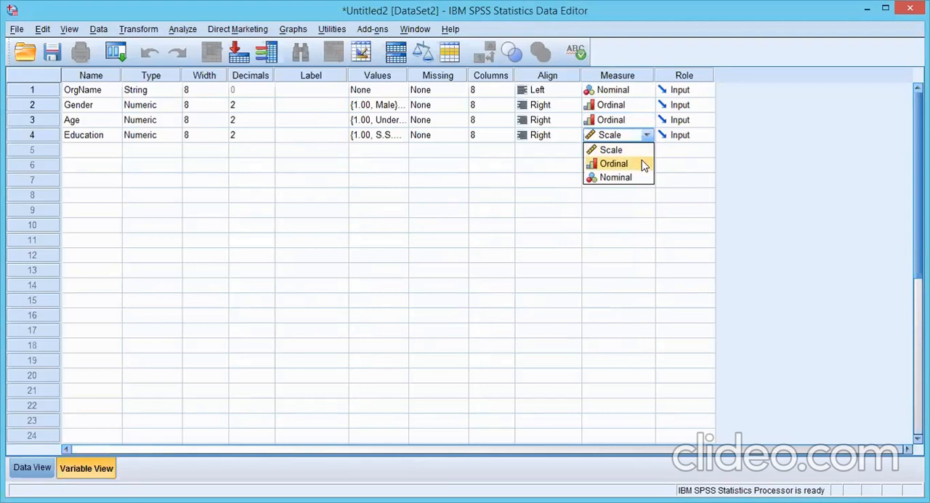
left_click(642, 152)
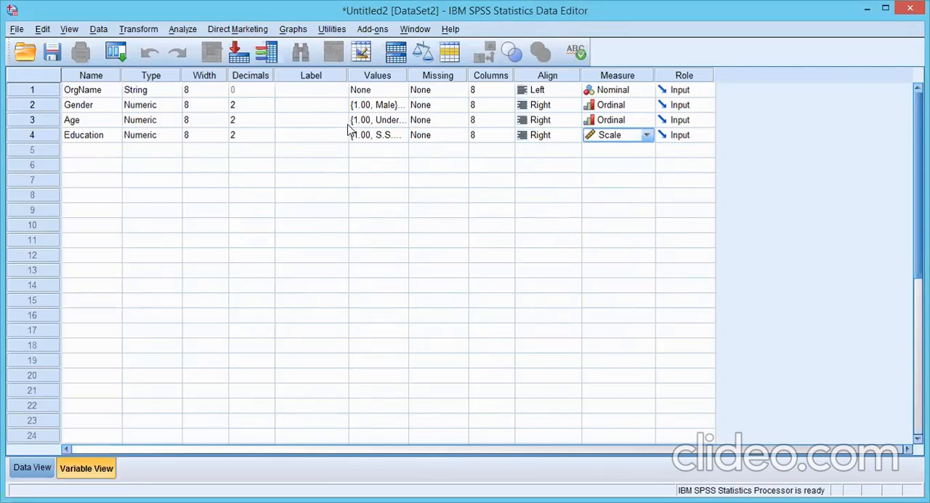
Step: Review the value labels of the Age variable and set its measure to Scale
left_click(646, 119)
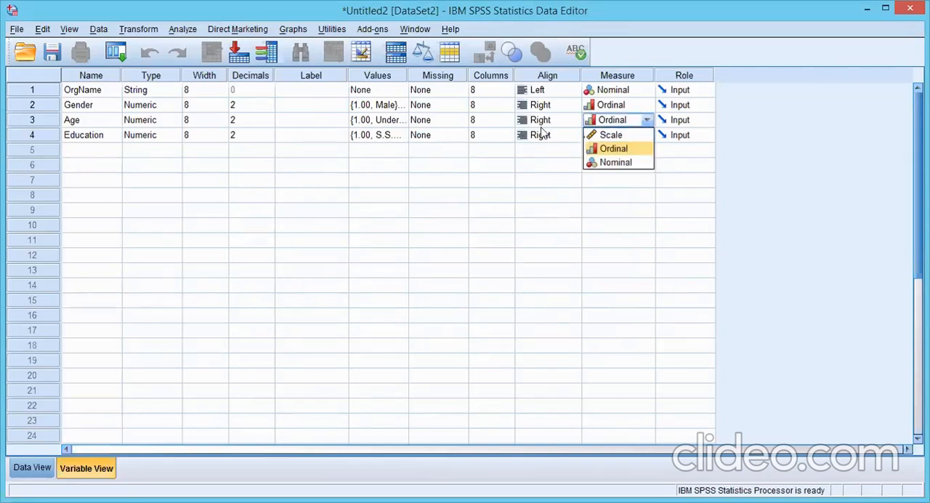
left_click(393, 121)
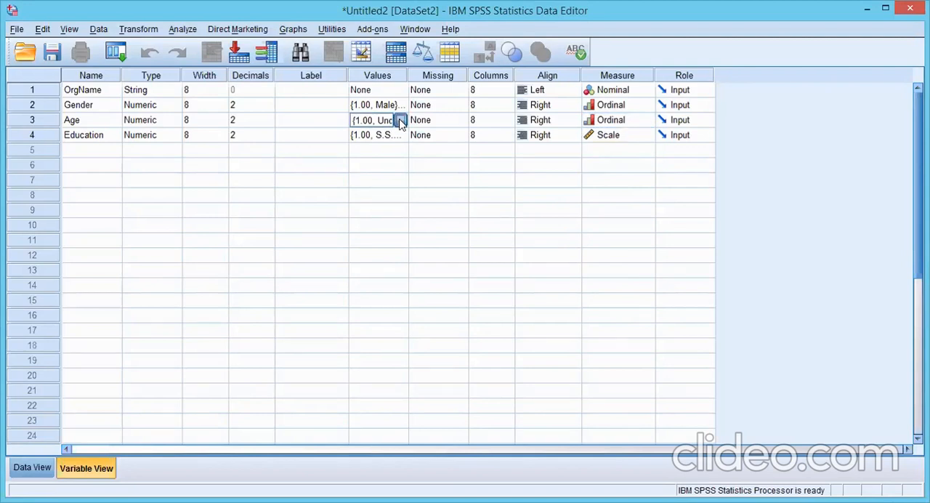
left_click(399, 121)
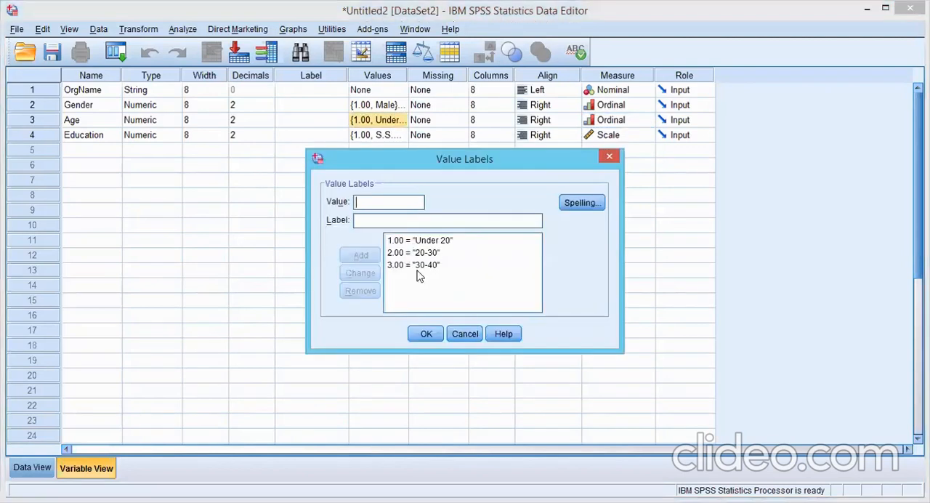
left_click(429, 269)
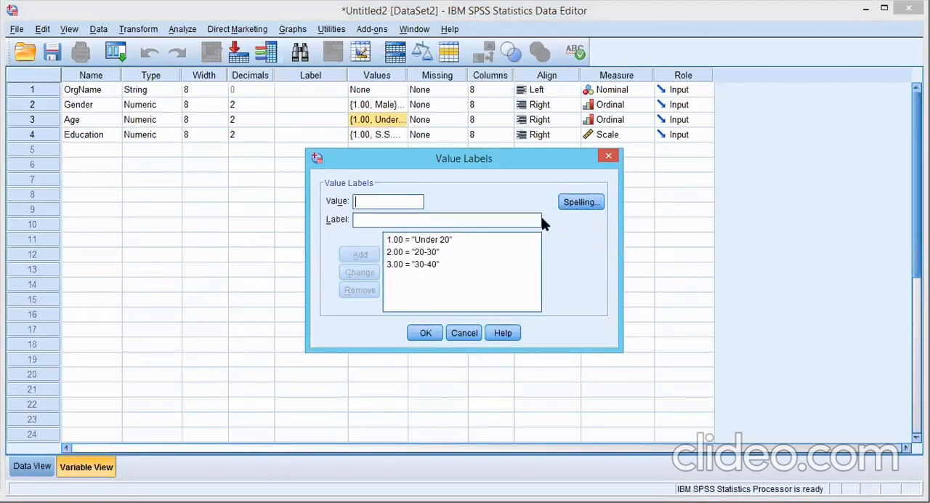
left_click(609, 156)
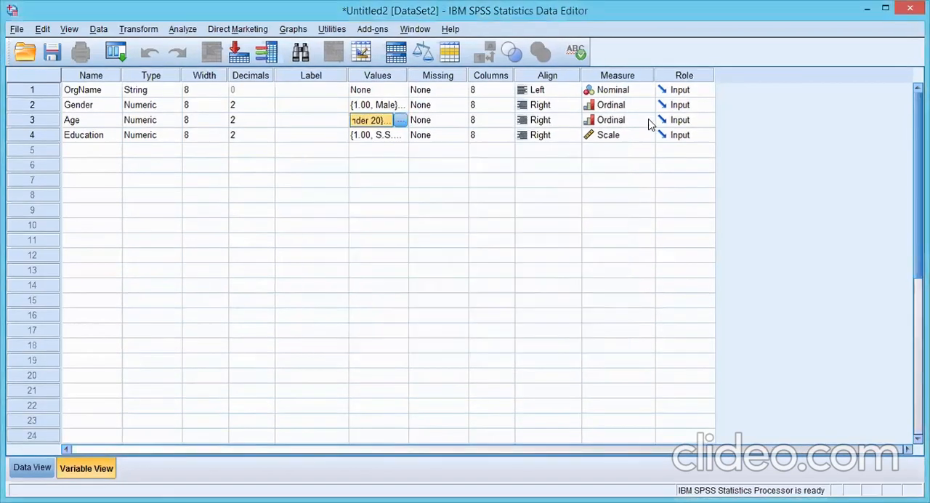
left_click(647, 121)
left_click(635, 138)
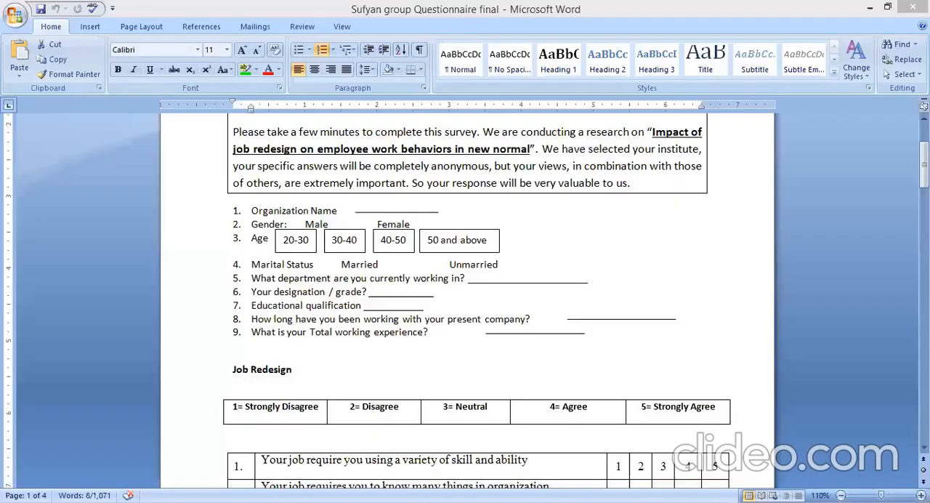
Step: In the Word questionnaire, examine the demographic items and the first statements of the Job Redesign section
left_click(924, 166)
scroll(291, 276, "down", 2)
left_click_drag(207, 197, 523, 234)
left_click_drag(923, 175, 924, 186)
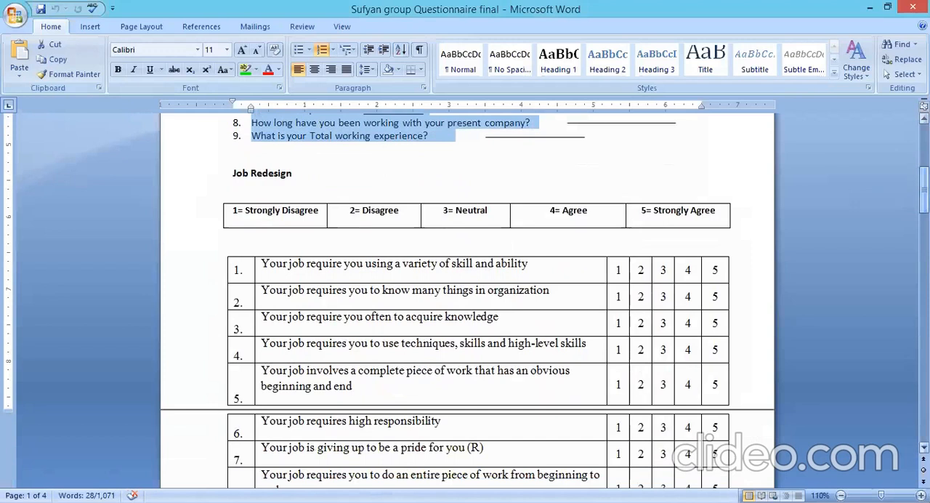
left_click(208, 271)
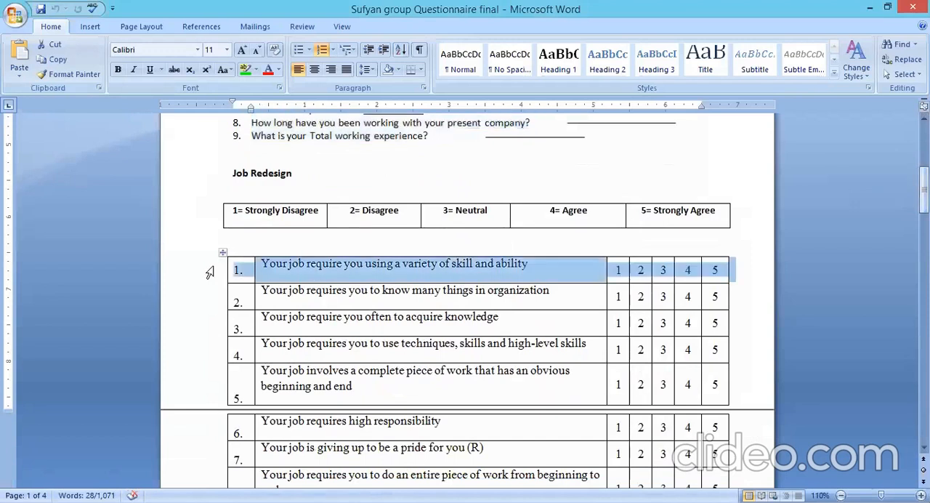
left_click(285, 276)
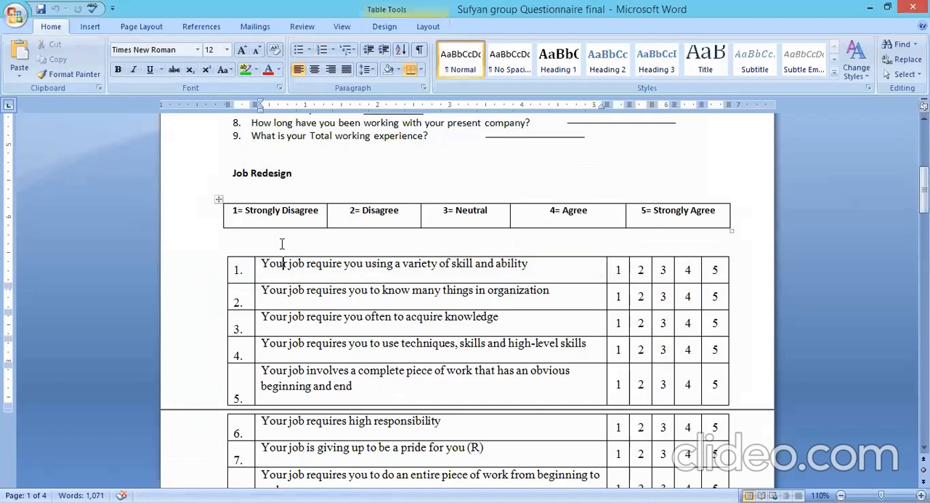
left_click_drag(264, 263, 506, 260)
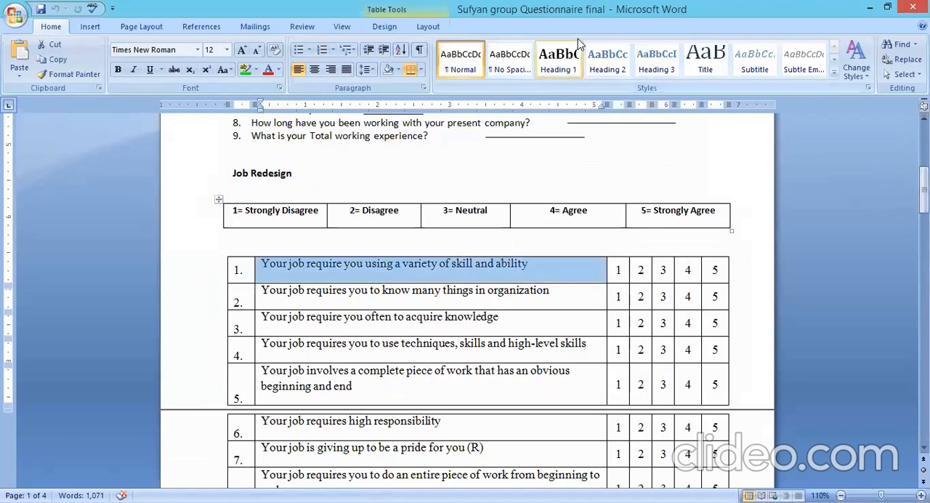
triple_click(279, 173)
left_click(296, 173)
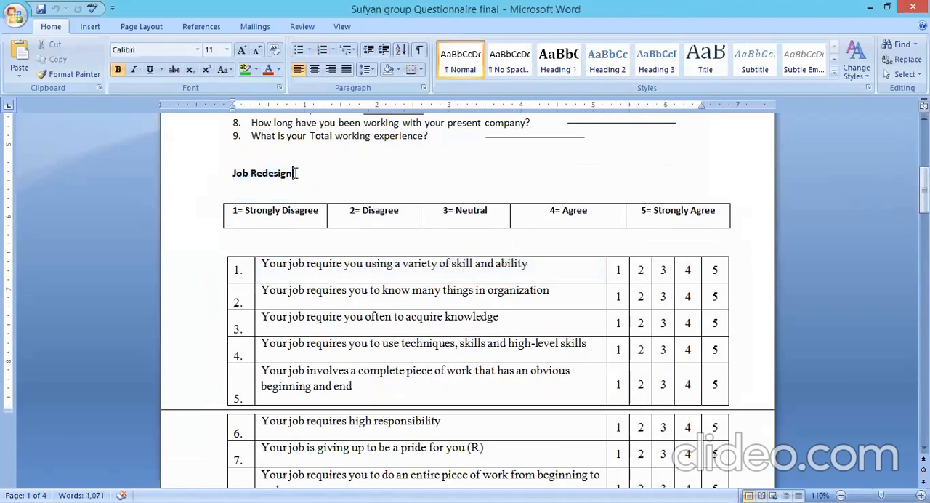
left_click_drag(262, 264, 542, 271)
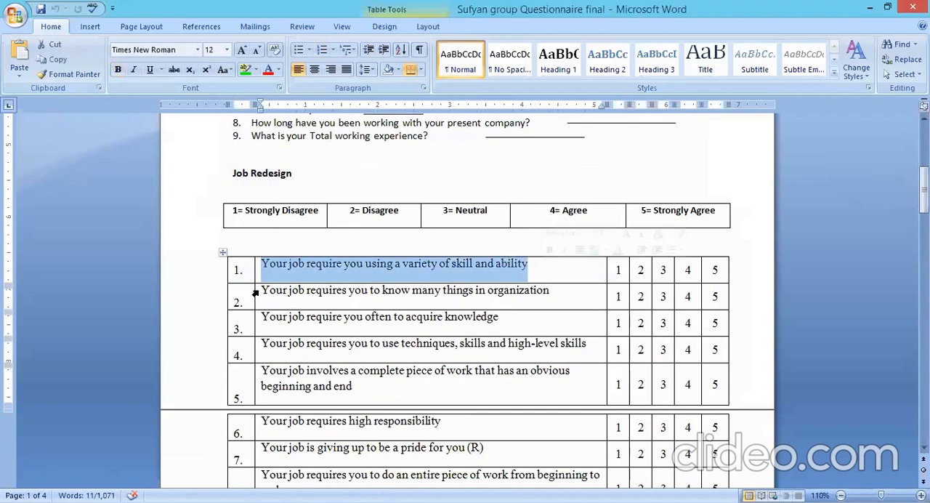
left_click_drag(263, 293, 558, 297)
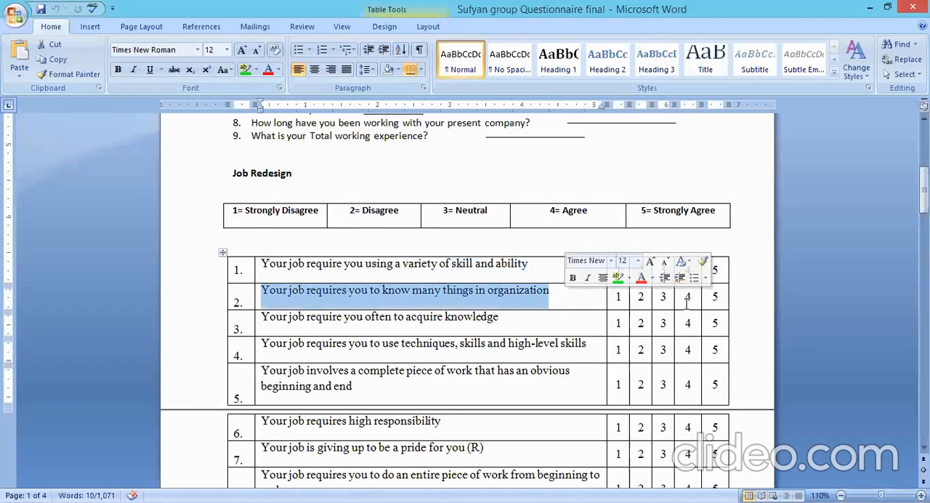
Step: Highlight sample answers in green for the Job Redesign statements: 1 for statement 1, 4 for statement 2 and 3 for statement 3
double_click(697, 301)
left_click(245, 69)
left_click(620, 275)
double_click(612, 271)
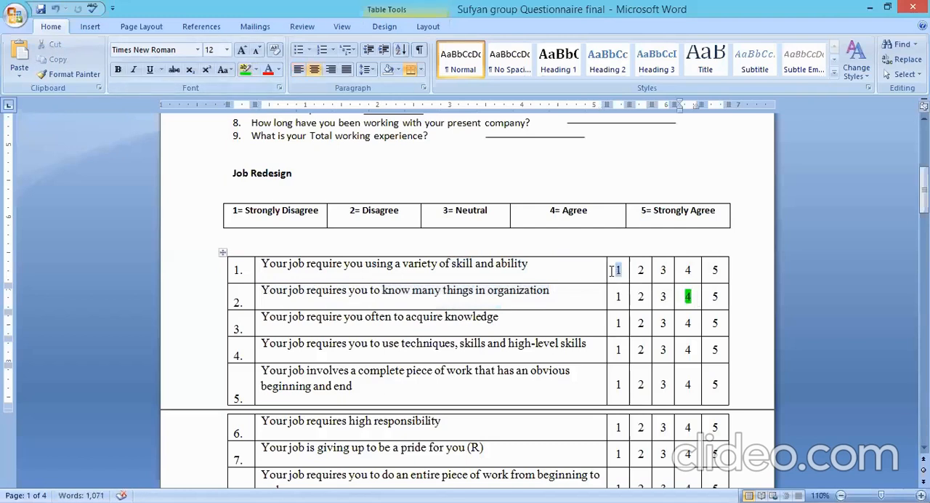
left_click(245, 69)
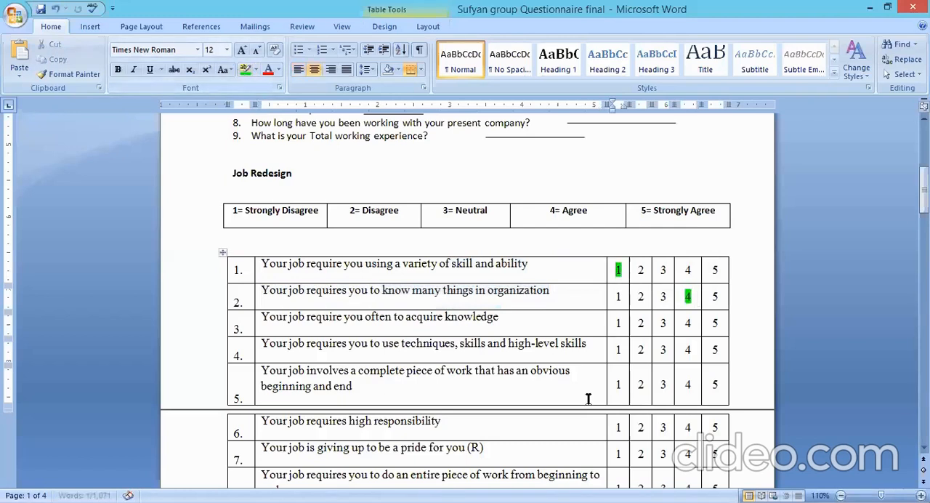
left_click_drag(638, 328, 654, 328)
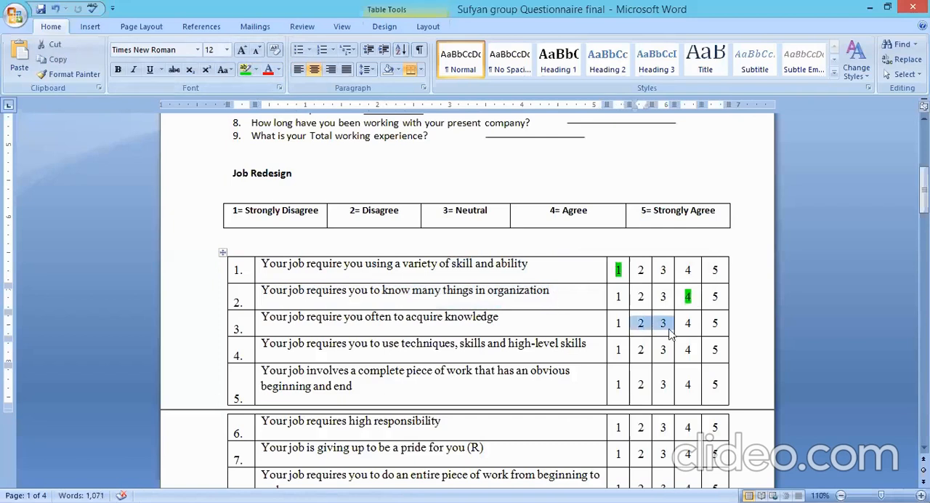
double_click(664, 329)
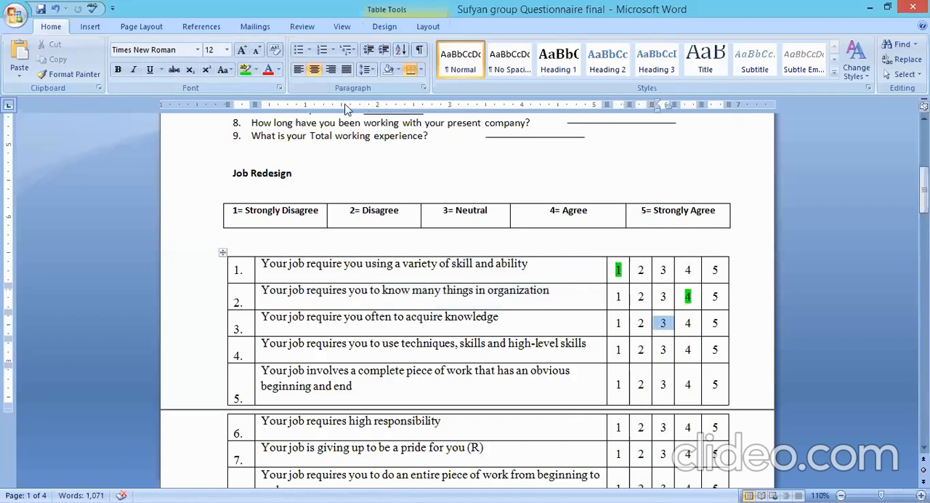
left_click(245, 69)
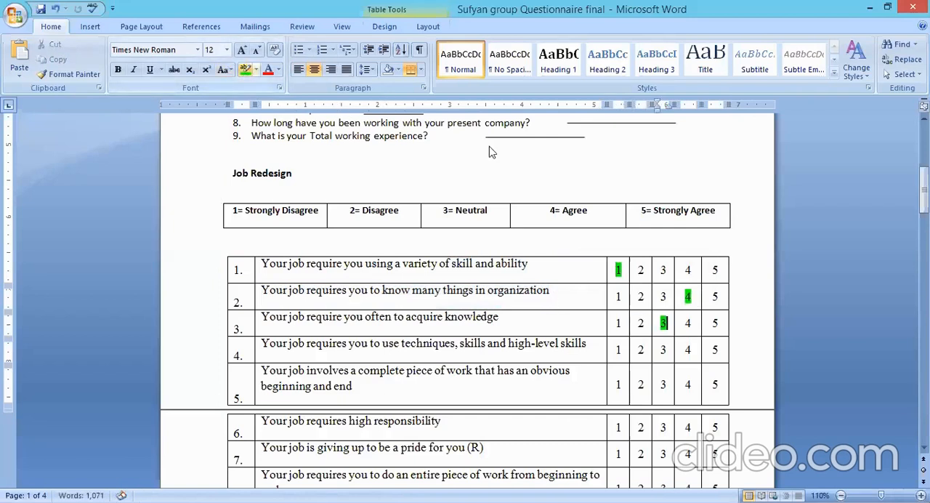
left_click(554, 235)
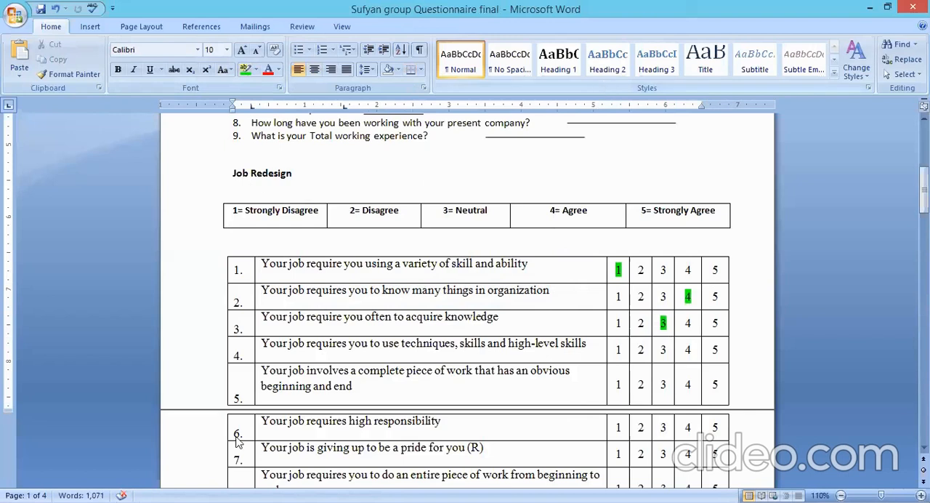
Step: Highlight the text of Job Redesign statements 1 to 6 in turquoise
left_click(200, 449)
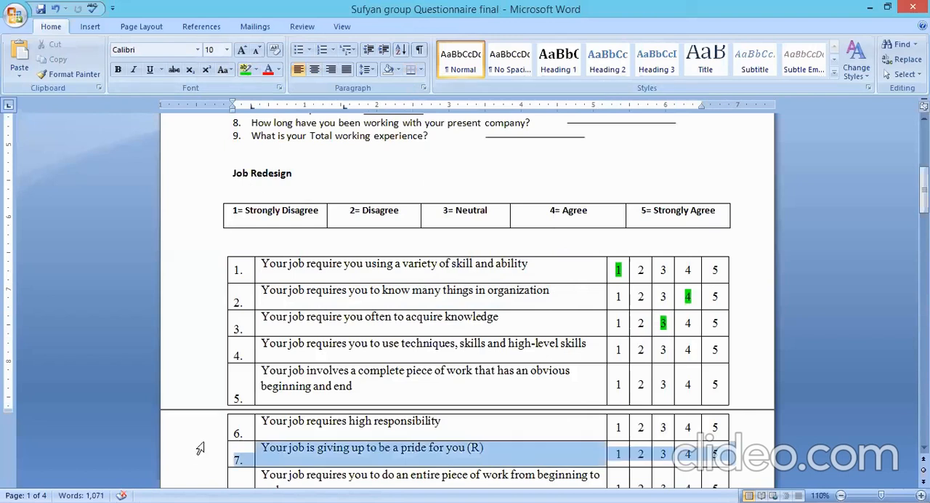
left_click_drag(465, 427, 296, 280)
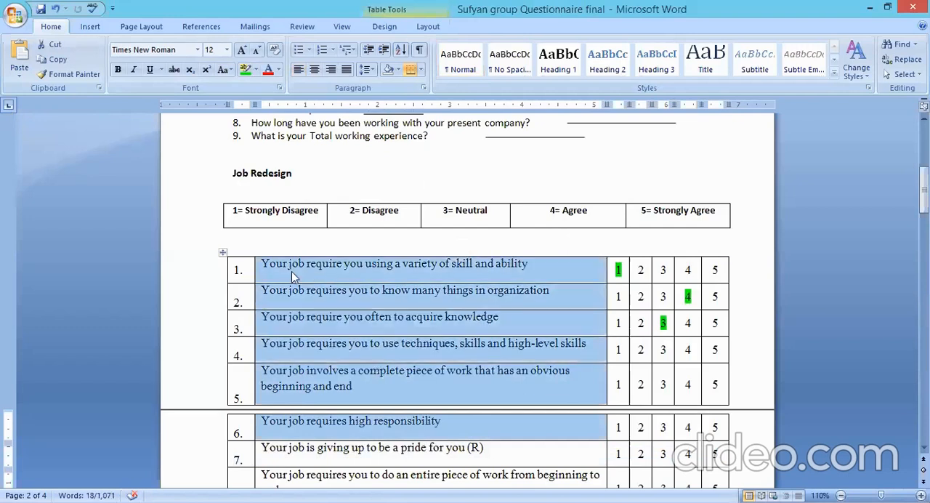
left_click(255, 72)
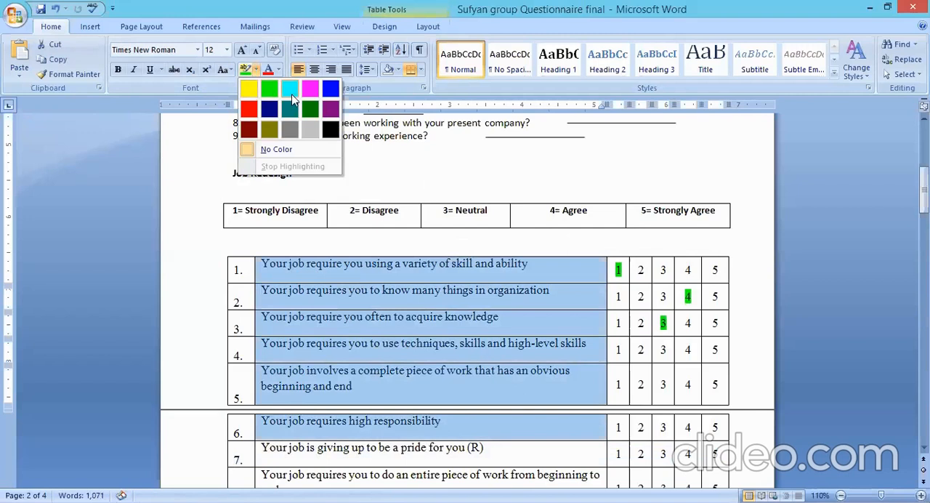
left_click(290, 89)
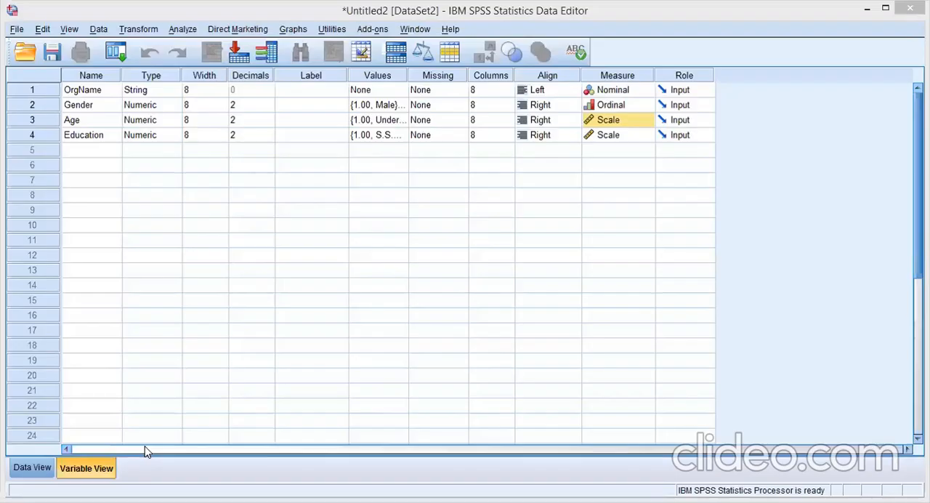
Step: Add a new variable named JR1 in row 5, below Education
left_click(32, 467)
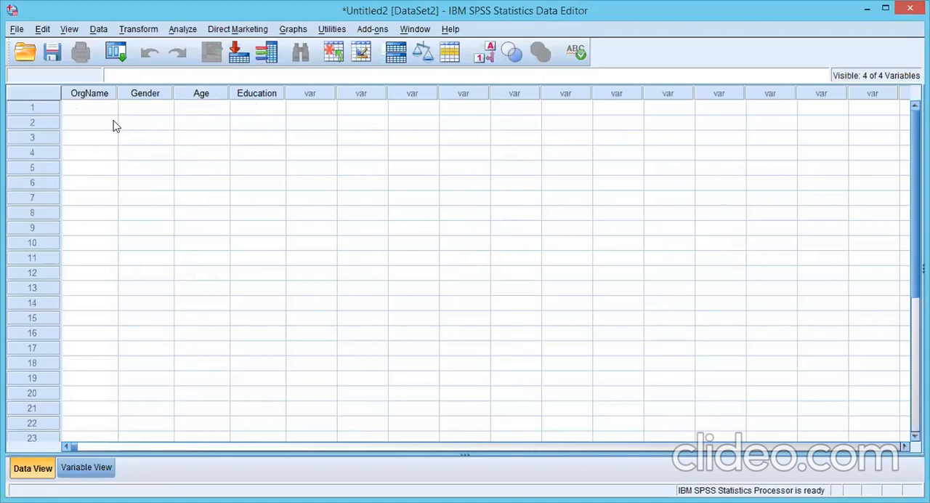
left_click(87, 467)
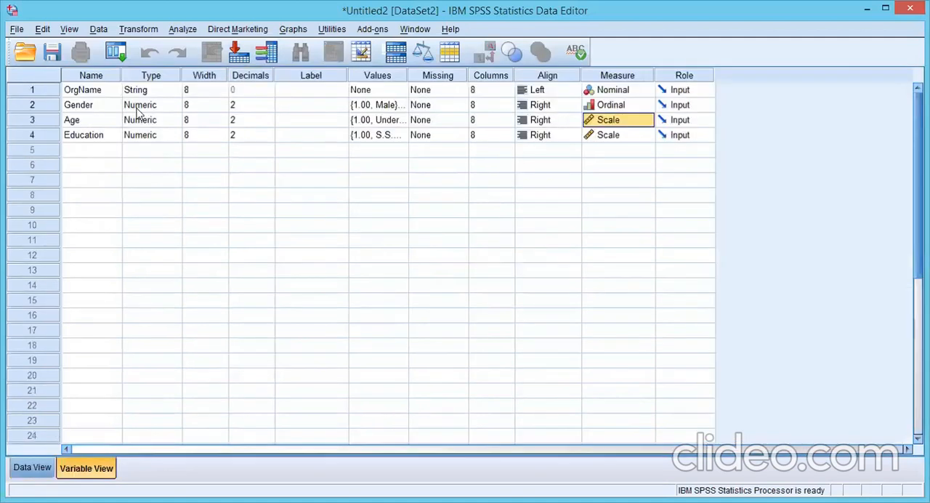
left_click(86, 151)
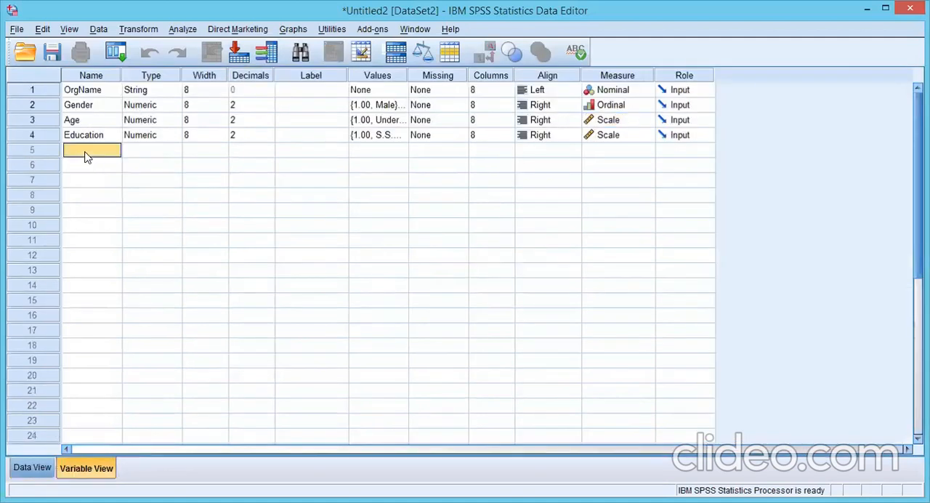
type("JR1")
left_click(92, 165)
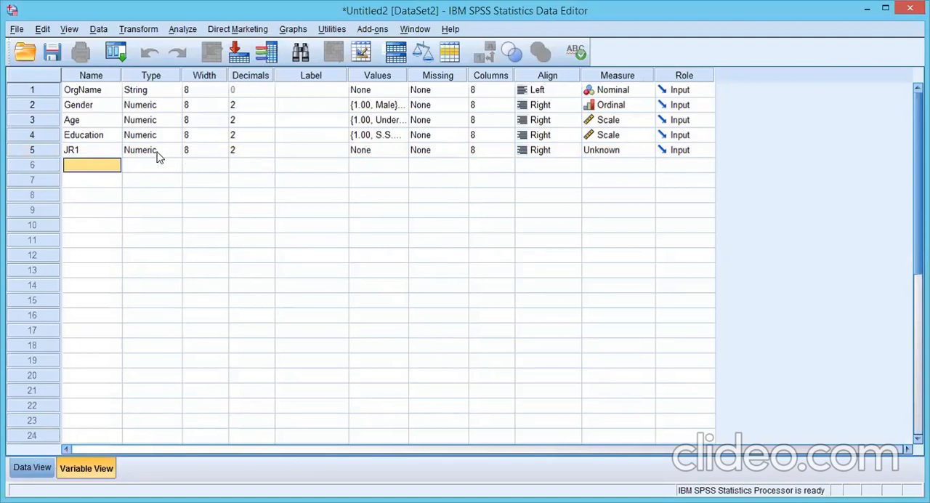
Step: Add the value label 1 = S.D to the JR1 variable
left_click(401, 151)
left_click(400, 150)
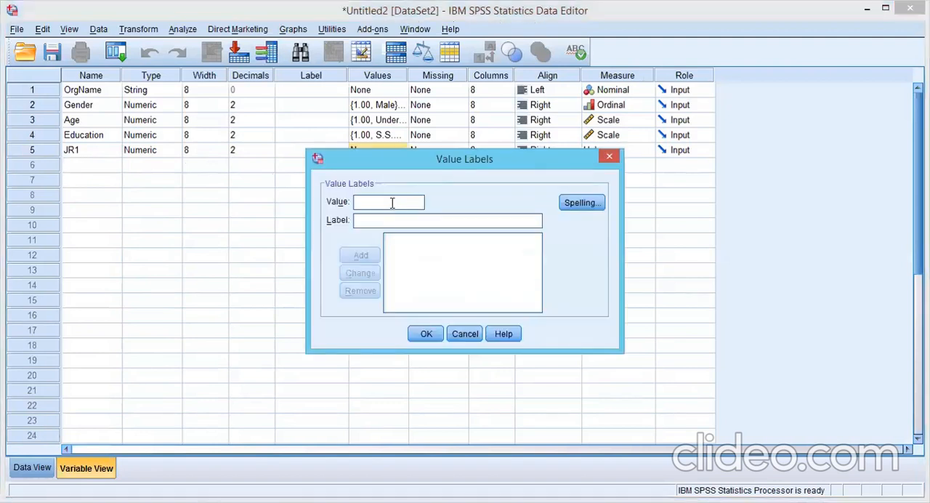
type("1sT")
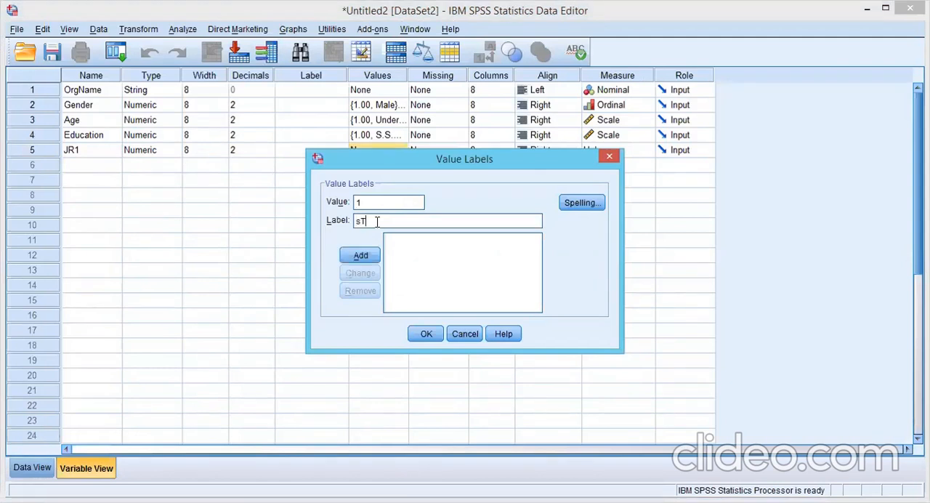
type("RONGLY DIS")
key("BackSpace")
key("BackSpace")
key("BackSpace")
key("BackSpace")
key("BackSpace")
key("BackSpace")
key("BackSpace")
key("BackSpace")
key("BackSpace")
key("BackSpace")
key("BackSpace")
key("BackSpace")
type("S")
type("tron")
key("BackSpace")
key("BackSpace")
key("BackSpace")
key("BackSpace")
type(".D")
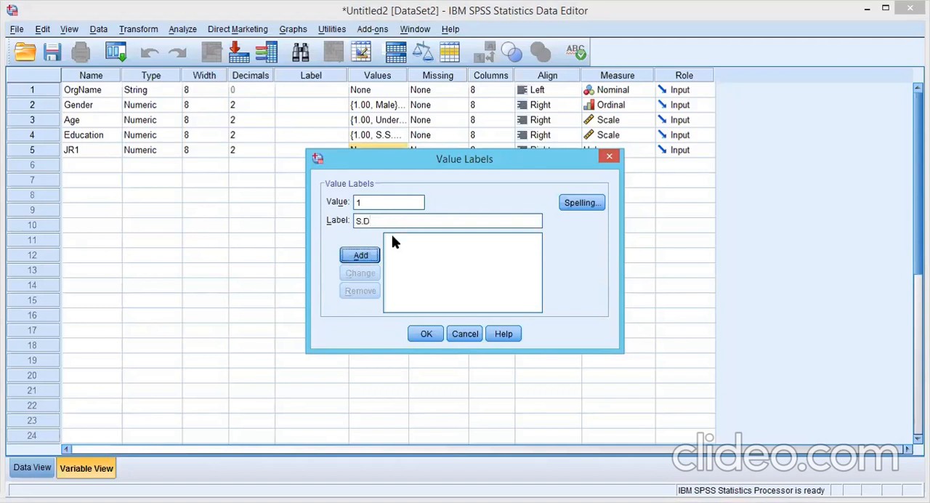
left_click(372, 254)
Step: Add the value labels 2 = D, 3 = N and 4 = A to JR1
type("2")
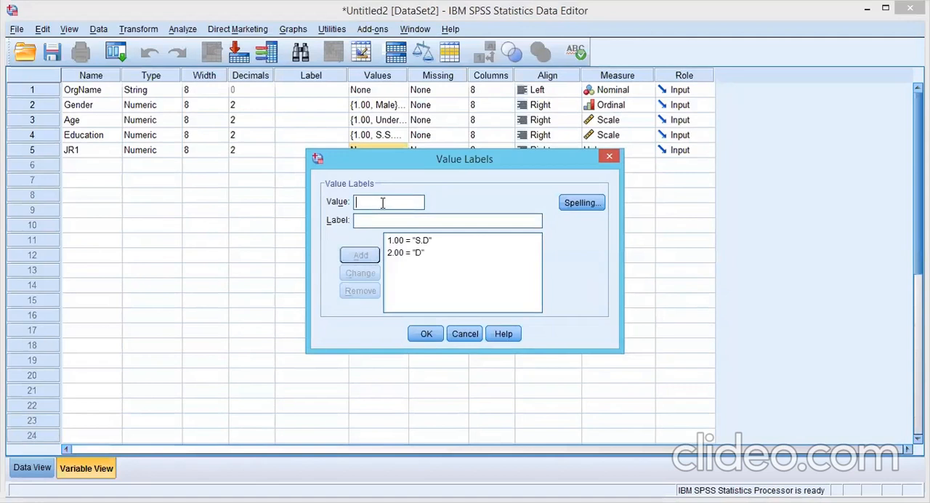
type("3")
left_click(378, 220)
type("N")
left_click(361, 255)
type("4")
left_click(387, 220)
type("A")
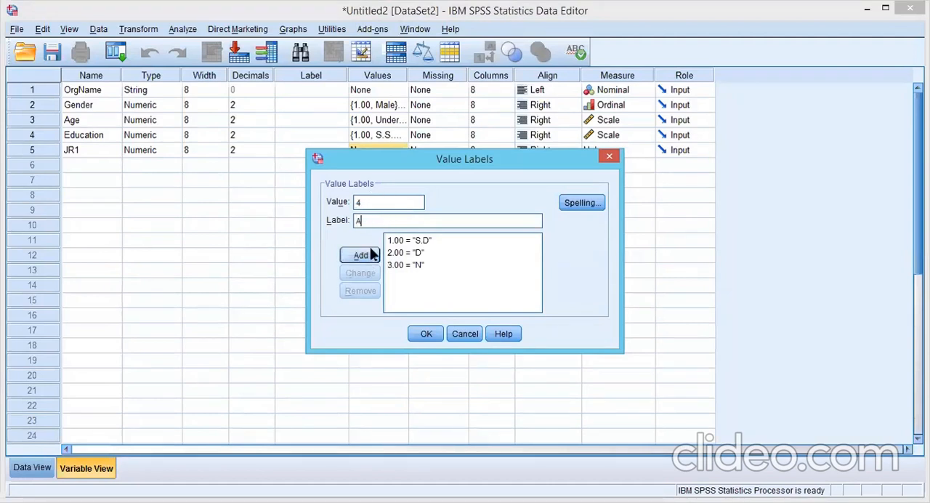
left_click(363, 256)
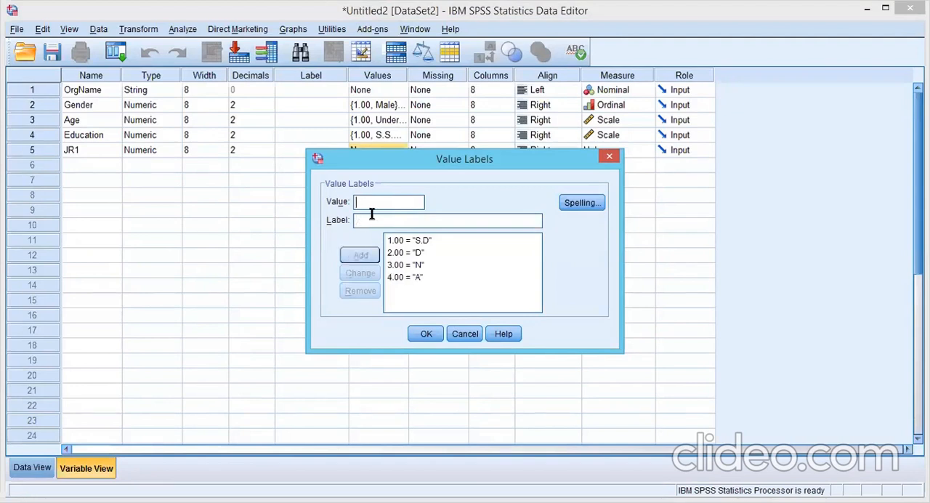
Step: Complete JR1's value labels with 5 = S.A and set the variable's measure to Scale
type("5S.A")
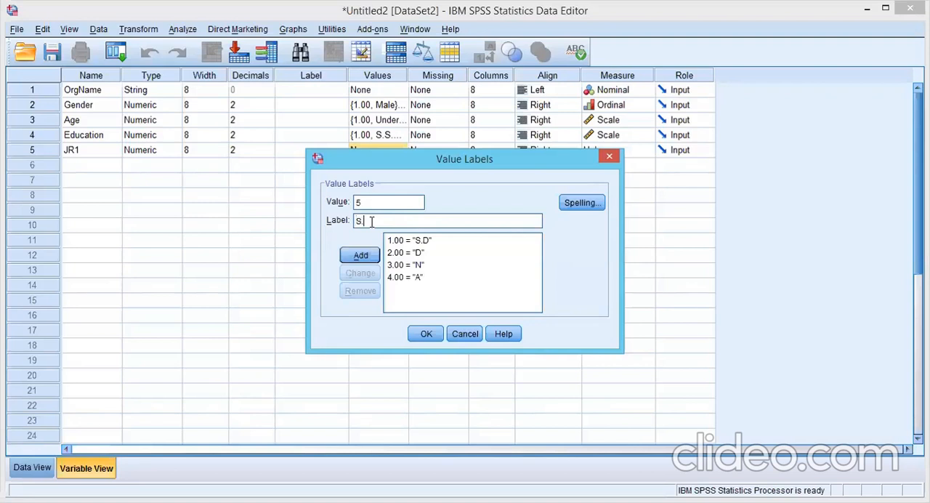
left_click(364, 256)
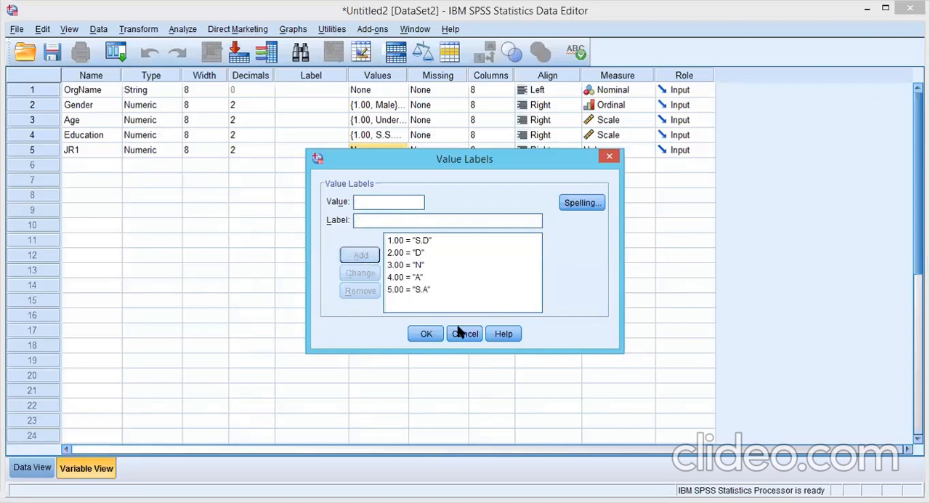
left_click(428, 335)
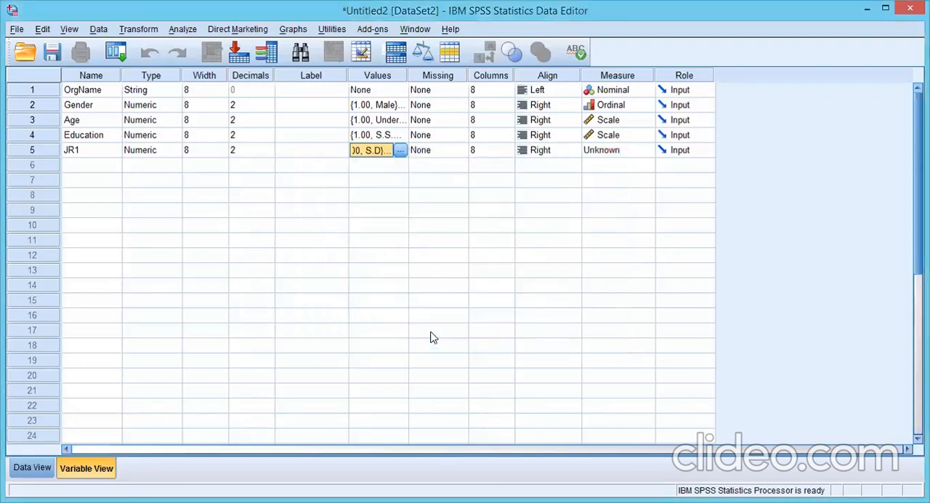
left_click(648, 151)
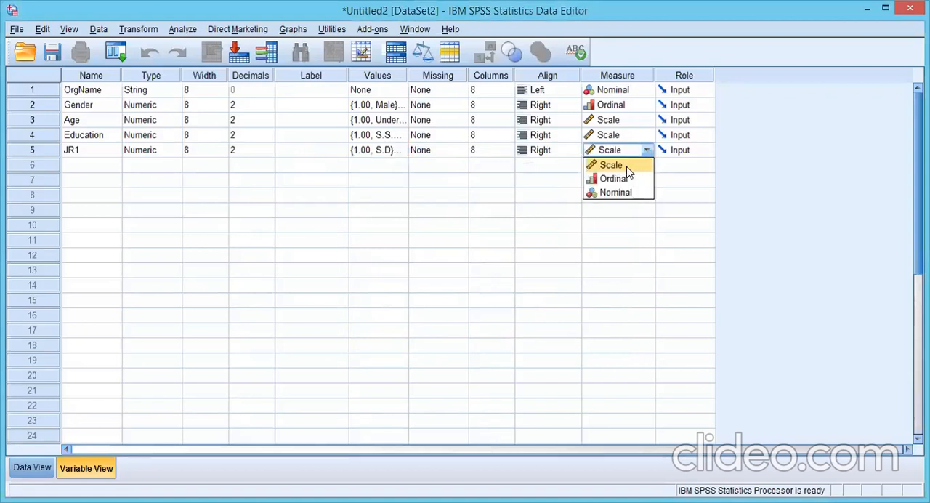
left_click(627, 168)
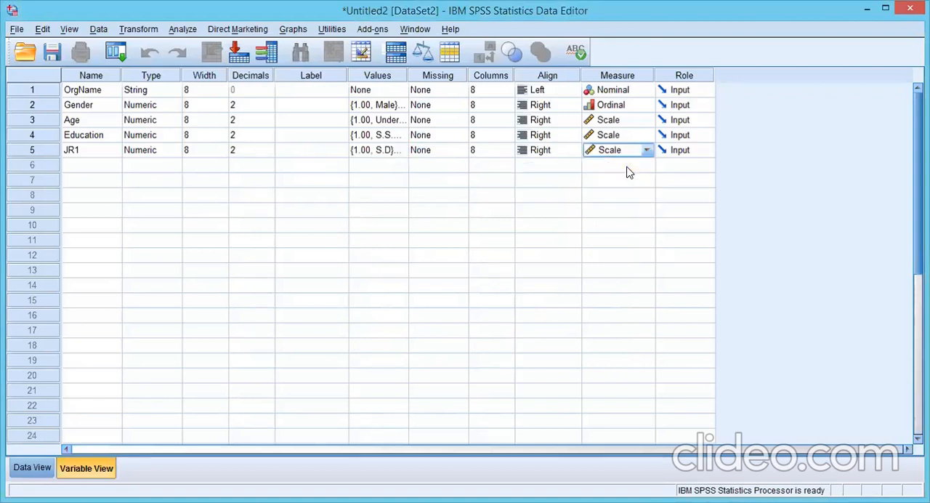
Step: Review JR1's value labels one by one and check its measure setting, keeping Scale selected
left_click(392, 151)
left_click(401, 151)
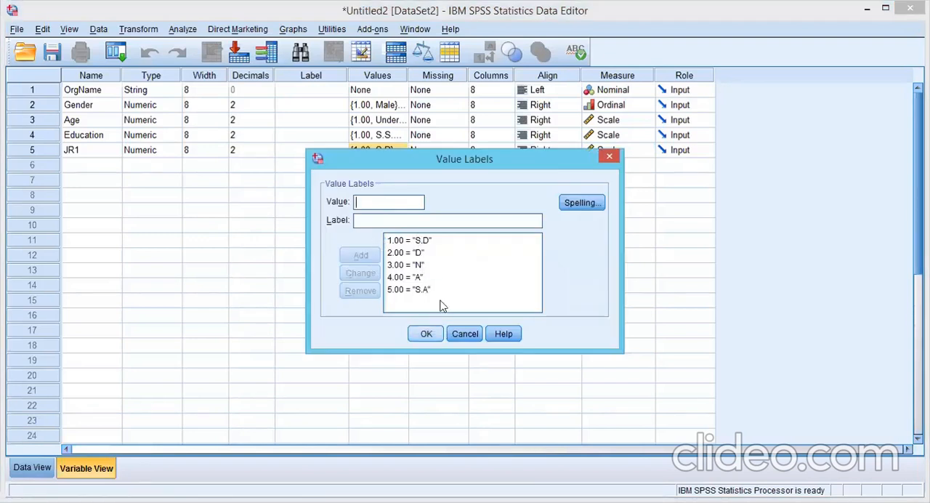
left_click(430, 280)
left_click(400, 243)
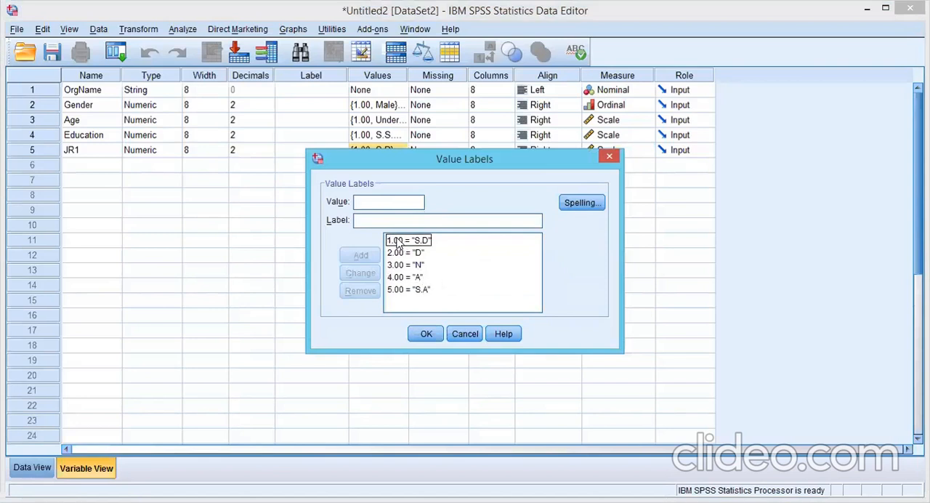
left_click(391, 254)
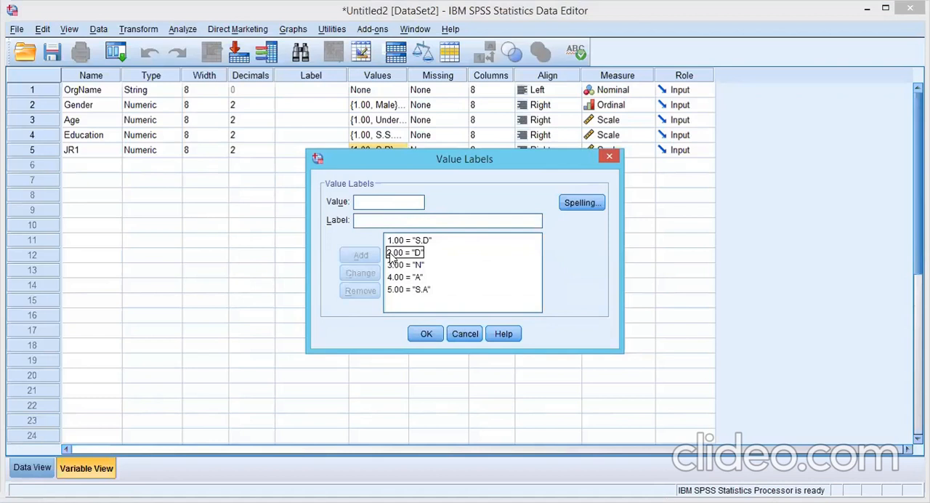
left_click(395, 266)
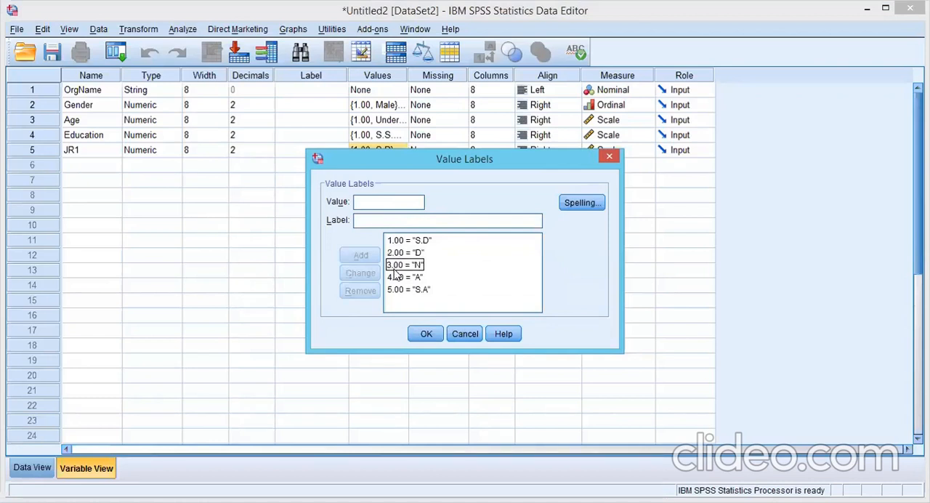
left_click(394, 276)
left_click(395, 289)
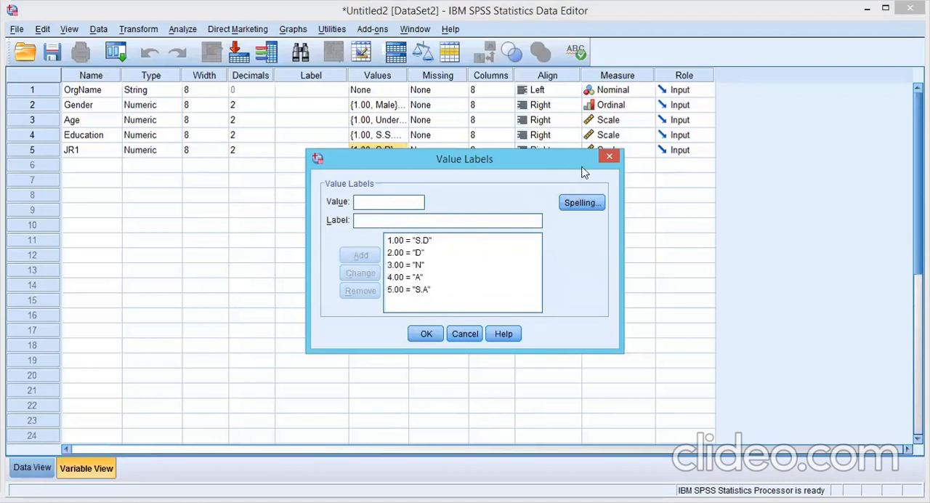
left_click(609, 157)
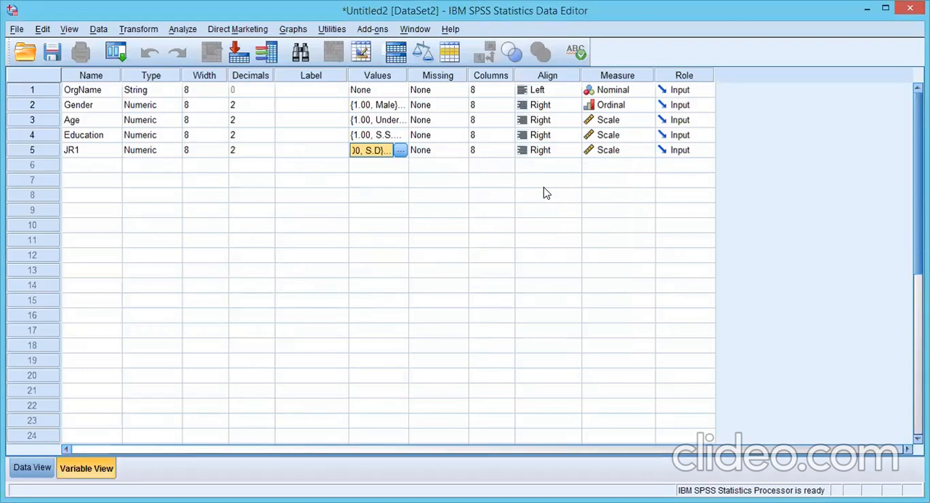
left_click(648, 151)
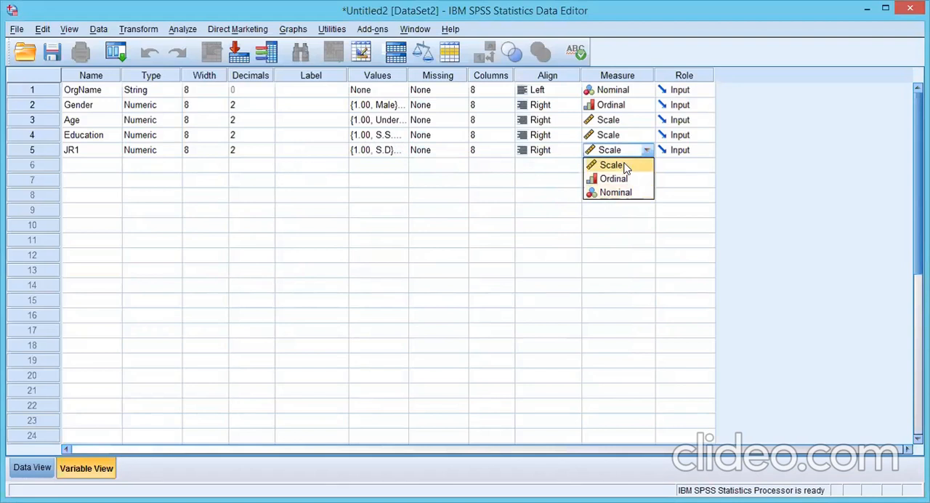
left_click(625, 167)
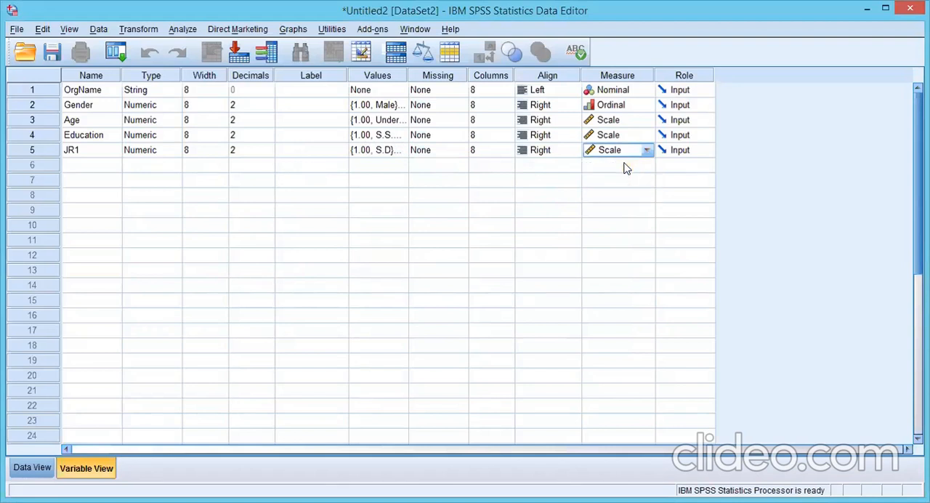
left_click(95, 173)
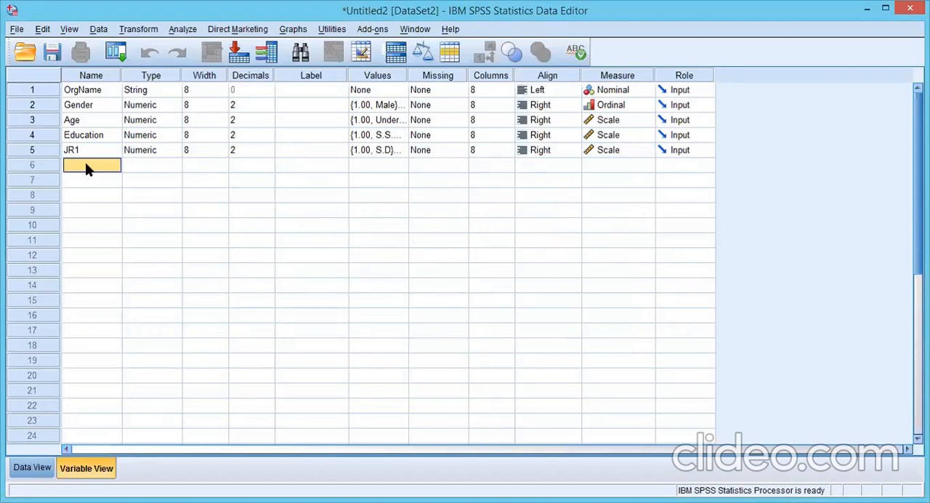
type("JR2")
key("Return")
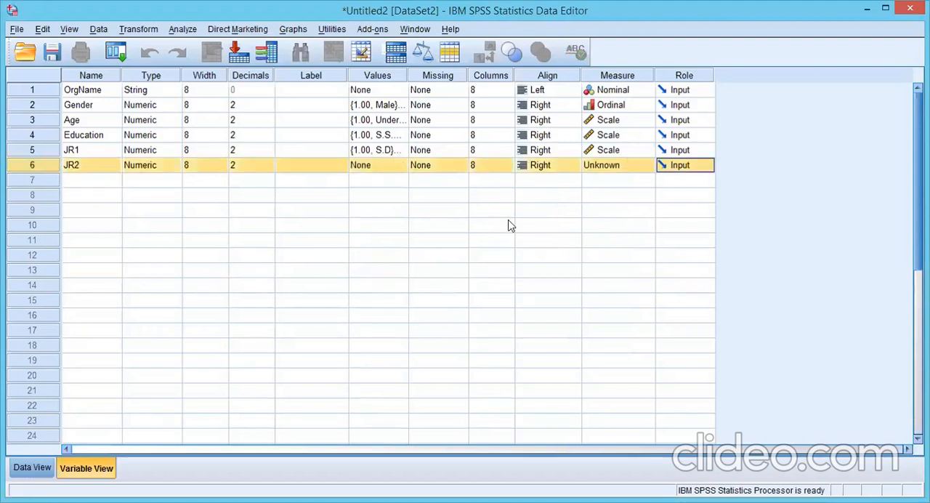
left_click(119, 179)
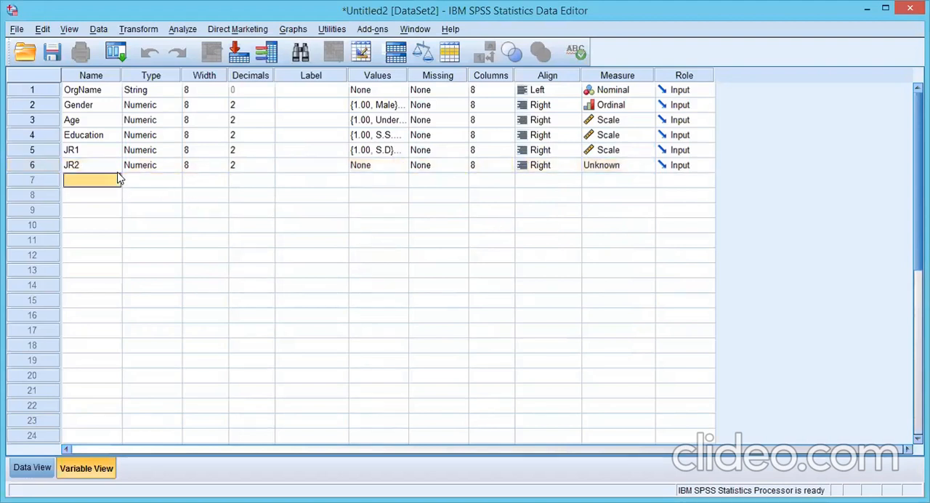
left_click(32, 165)
key("Delete")
Step: Copy the whole JR1 variable definition and open Paste Variables for the empty row 6
left_click(43, 153)
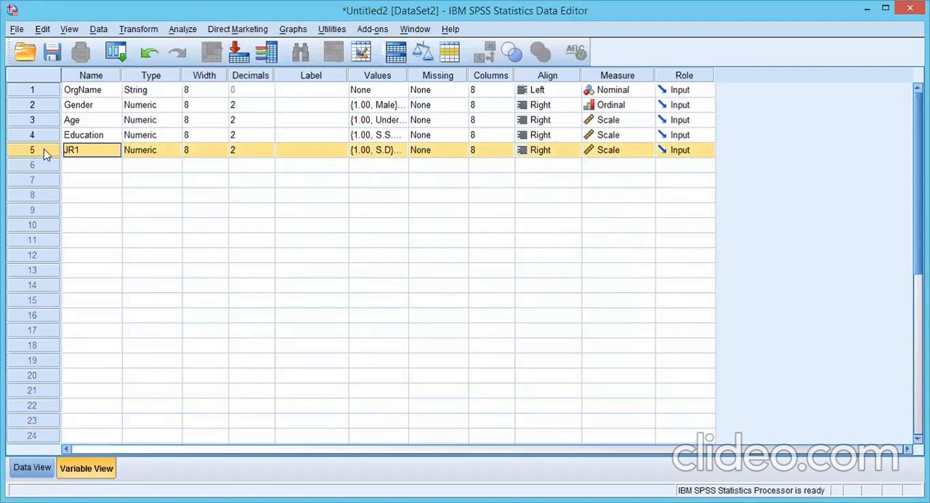
right_click(46, 152)
left_click(66, 160)
left_click(45, 166)
right_click(45, 166)
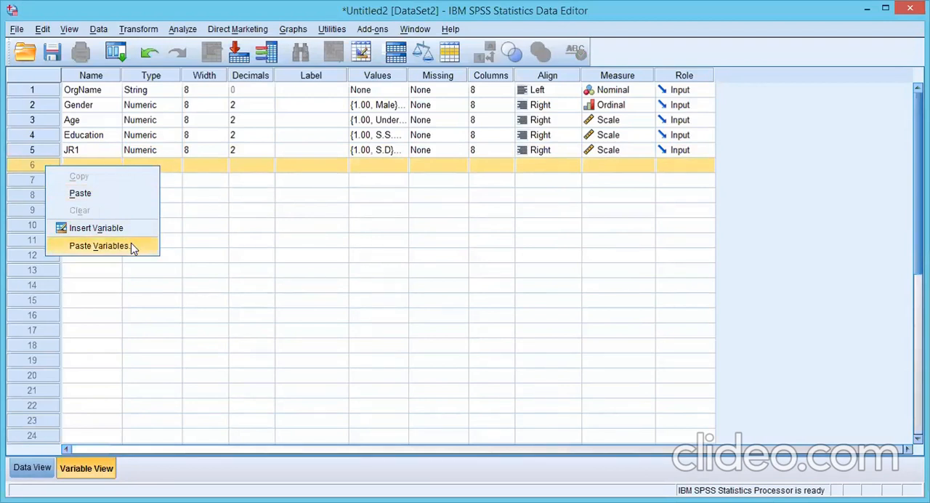
left_click(98, 246)
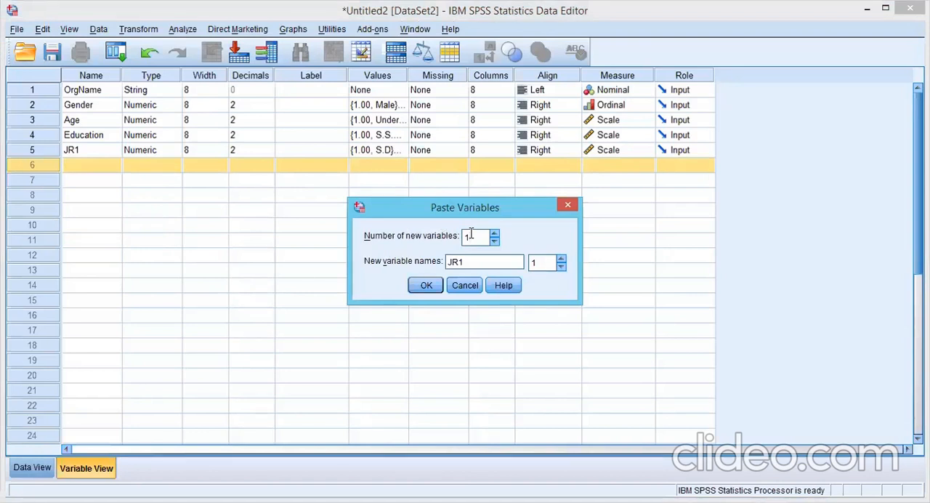
Step: Paste the copied definition as 5 new variables with the name prefix JR, numbered from 2
key("BackSpace")
type("3")
key("BackSpace")
type("5")
left_click(493, 233)
key("Down")
left_click(475, 263)
key("BackSpace")
left_click(560, 258)
left_click(427, 285)
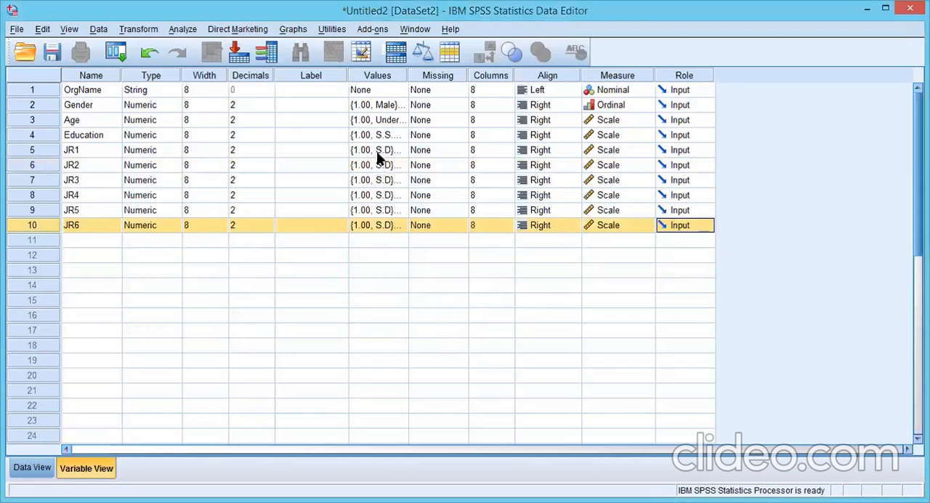
Step: Check the value labels of JR6 and look over the pasted variables JR2 to JR6
left_click(401, 224)
left_click(403, 225)
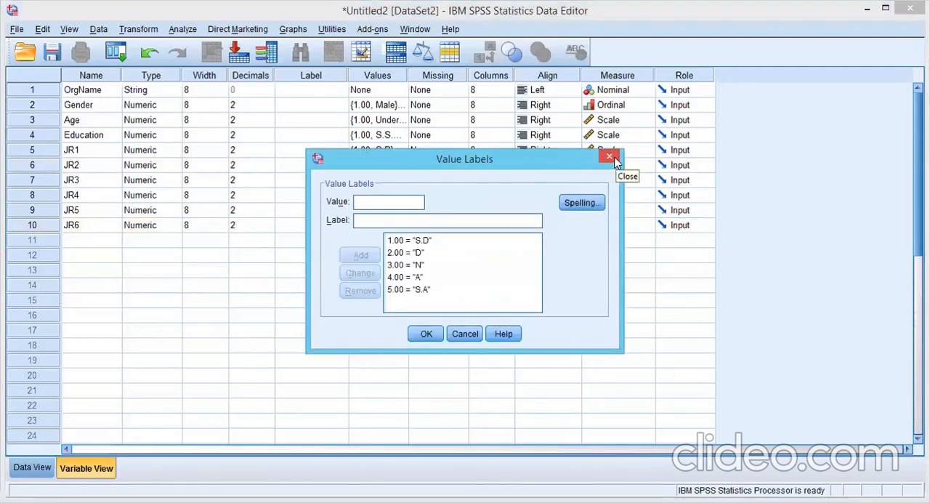
left_click(613, 159)
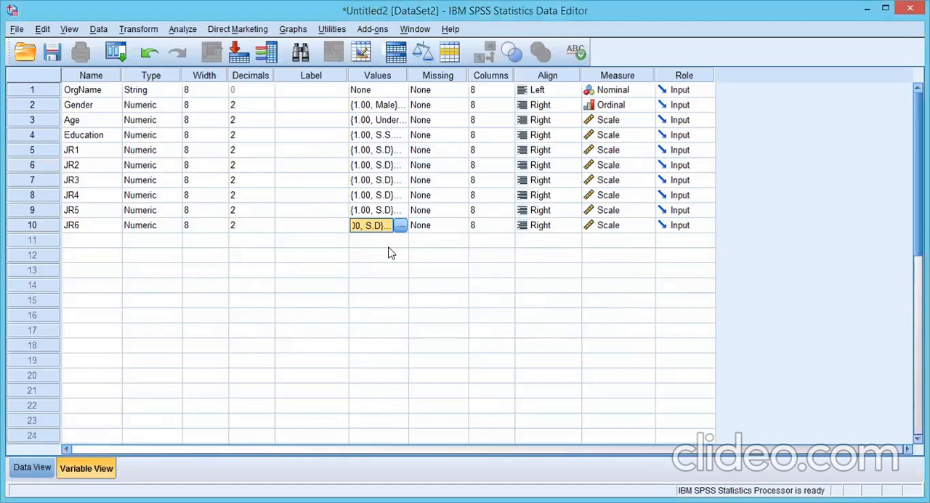
left_click(40, 152)
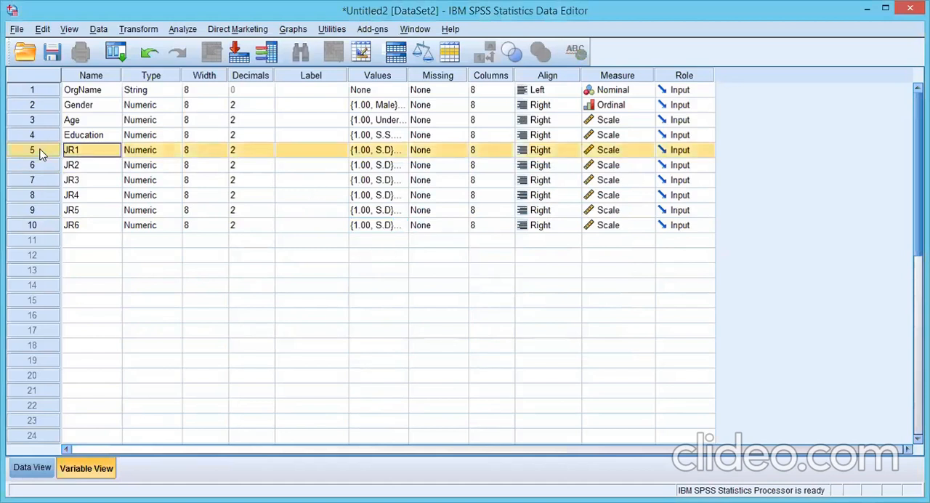
left_click_drag(41, 163, 66, 228)
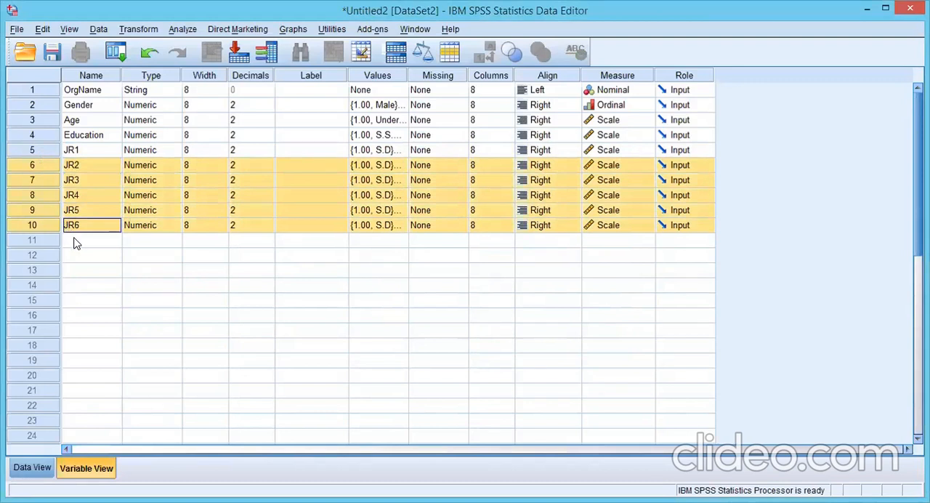
left_click(76, 243)
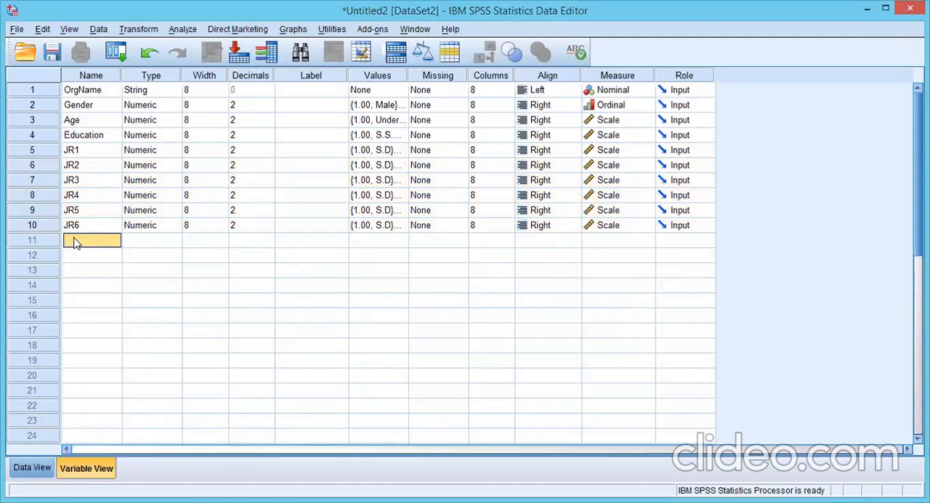
Step: Add a new variable named CREAT1 in the empty row 11
type("JP")
key("BackSpace")
key("BackSpace")
type("cRE")
key("BackSpace")
key("BackSpace")
key("BackSpace")
type("CREAT")
type("IT")
key("BackSpace")
type("1")
Step: Add value labels to CREAT1 for the first three answers: 1 = S.D, 2 = D and 3 = N
left_click(391, 240)
left_click(401, 240)
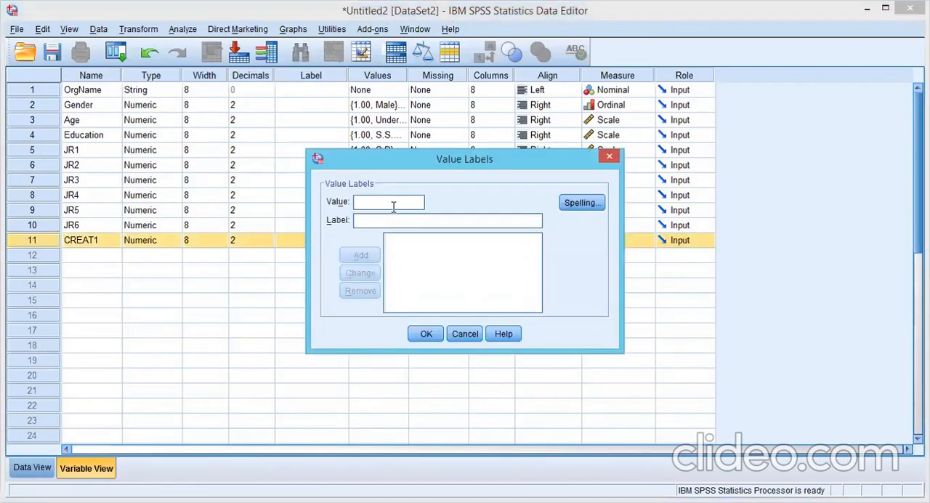
type("1")
left_click(381, 219)
type("S.D")
left_click(367, 256)
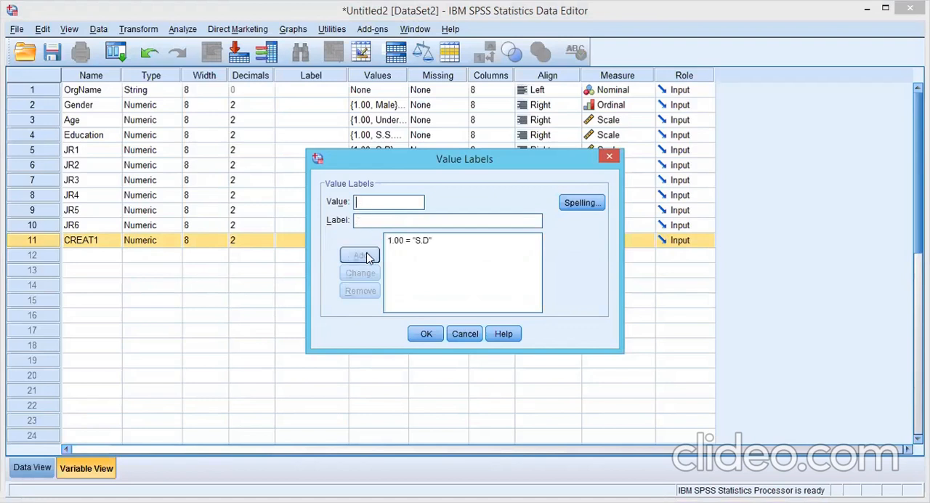
type("2")
left_click(362, 223)
type("D")
left_click(362, 255)
type("3")
type("N")
left_click(361, 255)
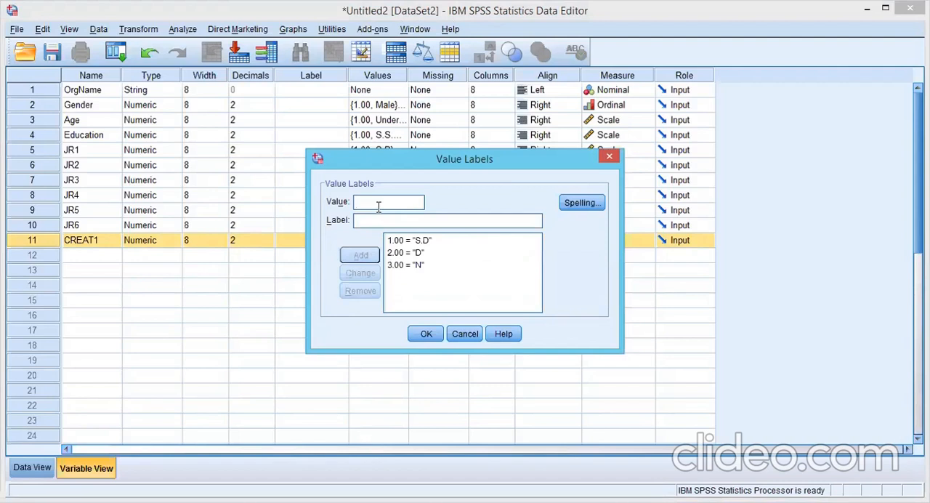
Step: Complete CREAT1's value labels with 4 = A and 5 = S.A and apply them
type("4")
type("A")
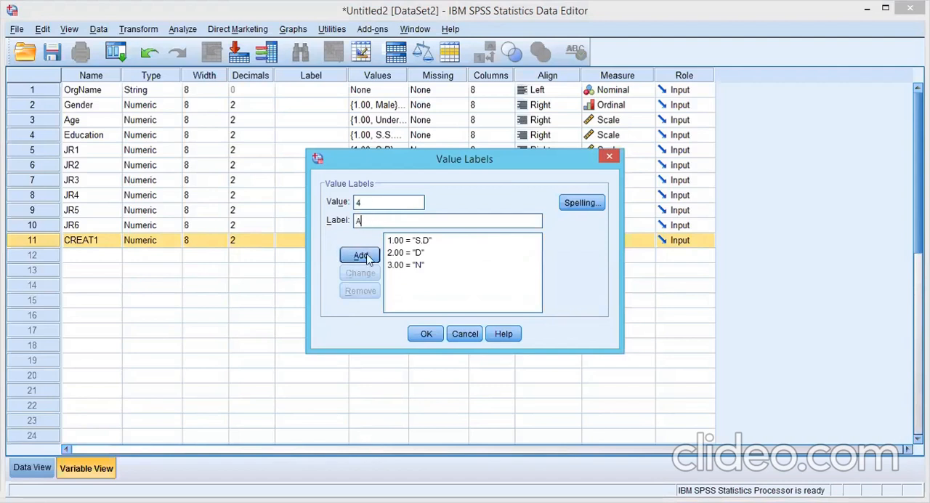
left_click(360, 256)
left_click(367, 202)
type("5")
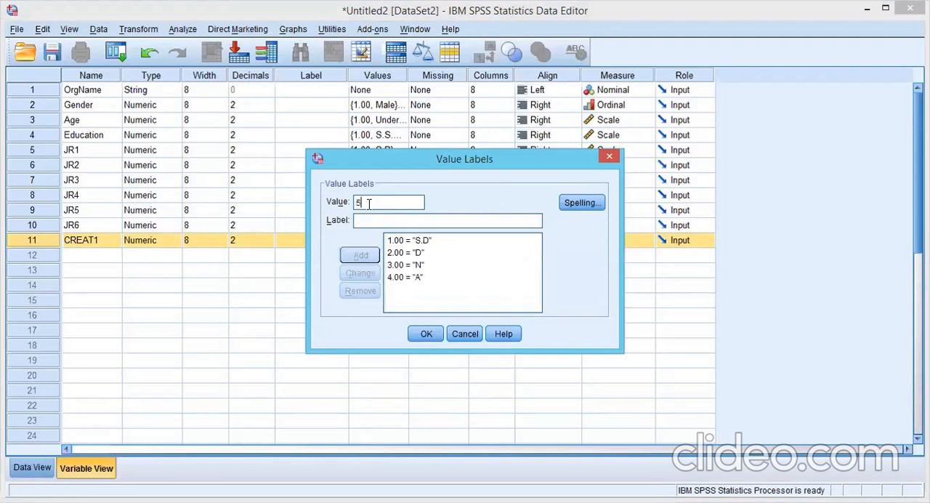
left_click(367, 221)
type("S.A")
left_click(367, 256)
left_click(433, 335)
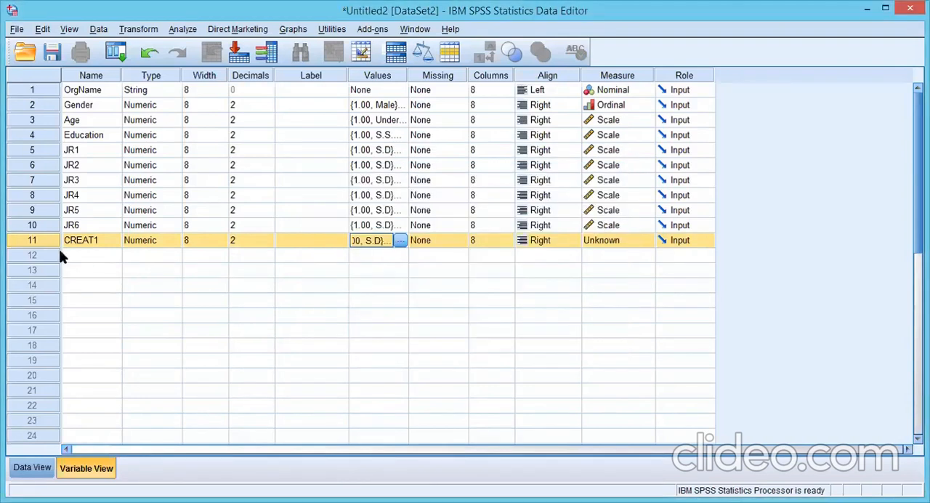
Step: Copy the whole CREAT1 variable definition and open Paste Variables for the empty row 12
left_click(35, 244)
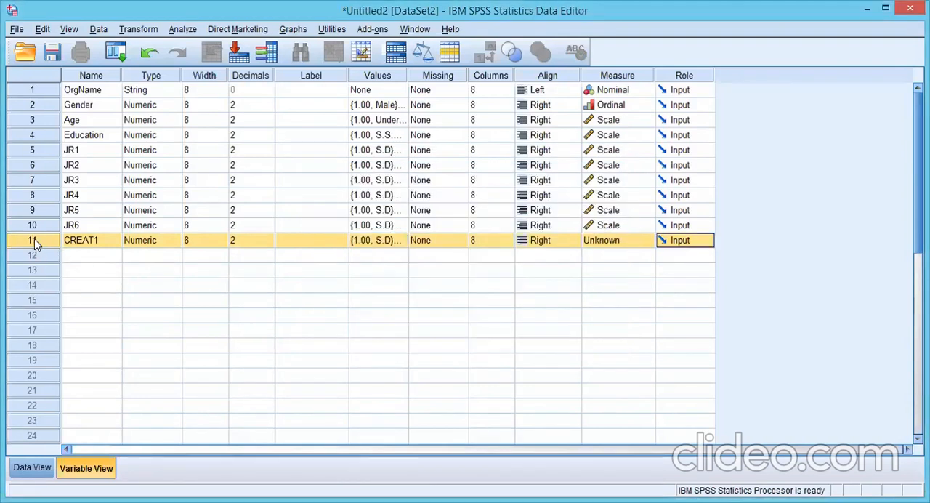
right_click(35, 244)
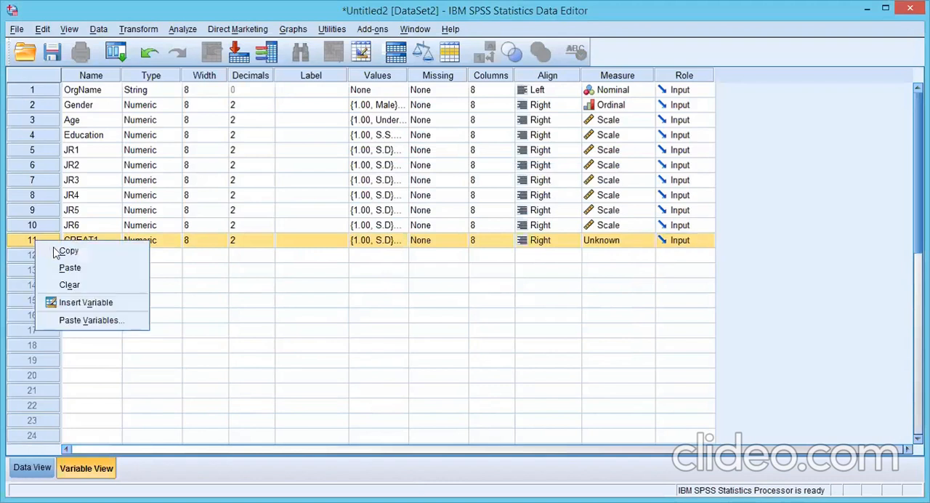
left_click(46, 250)
left_click(51, 256)
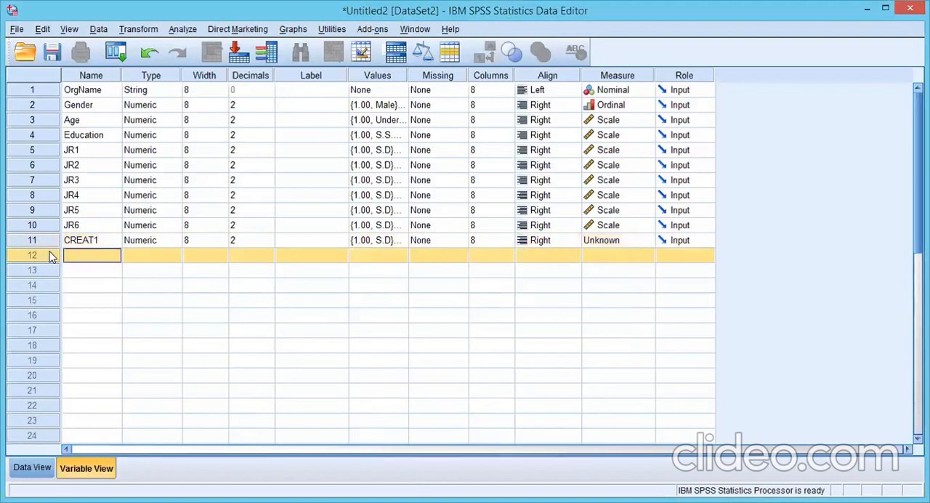
right_click(51, 256)
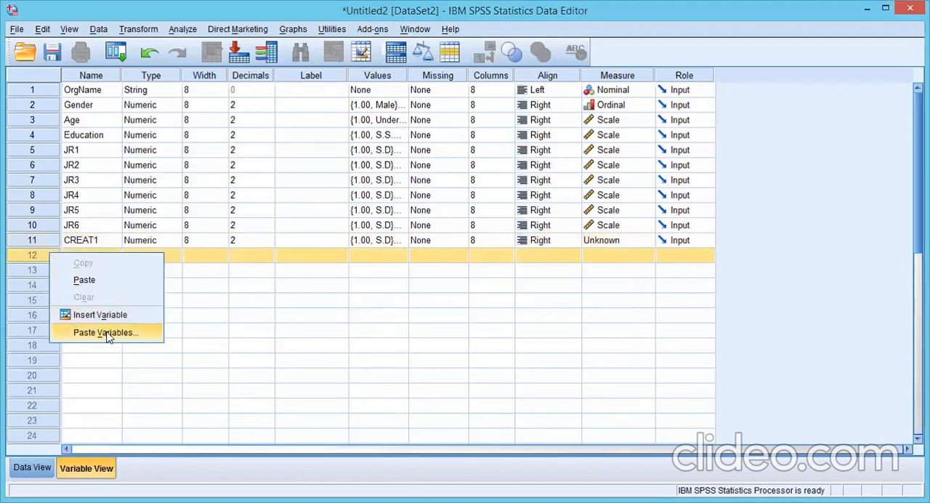
left_click(105, 332)
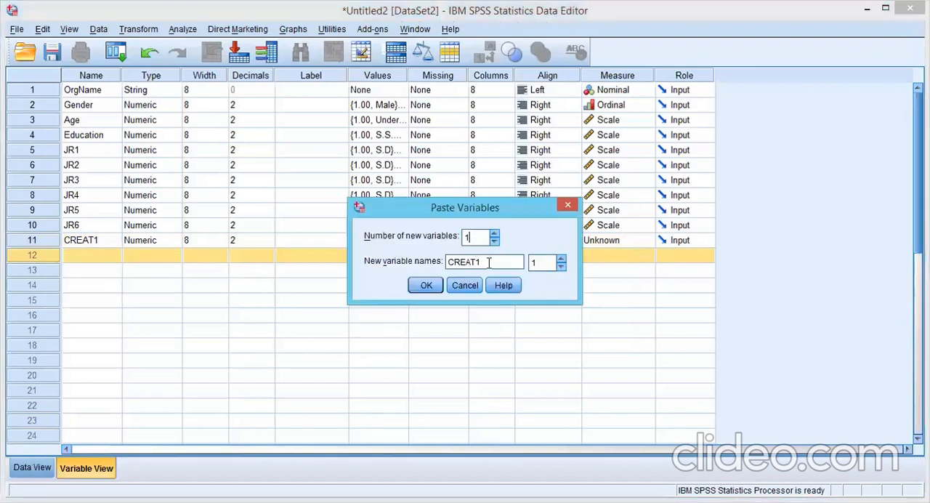
Step: Try pasting 4 new variables with the name prefix CREAT1, numbered from 2, and undo the paste
key("BackSpace")
type("1")
left_click(561, 258)
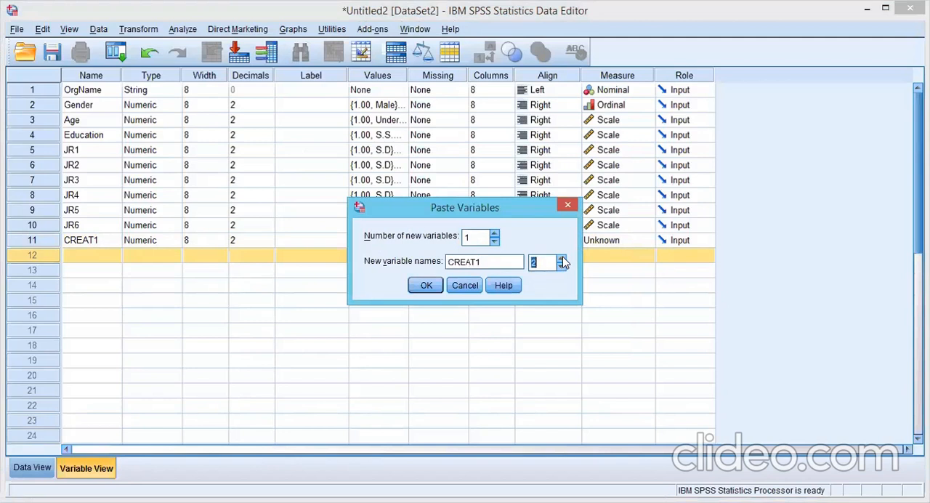
left_click(470, 237)
key("BackSpace")
type("4")
left_click(427, 285)
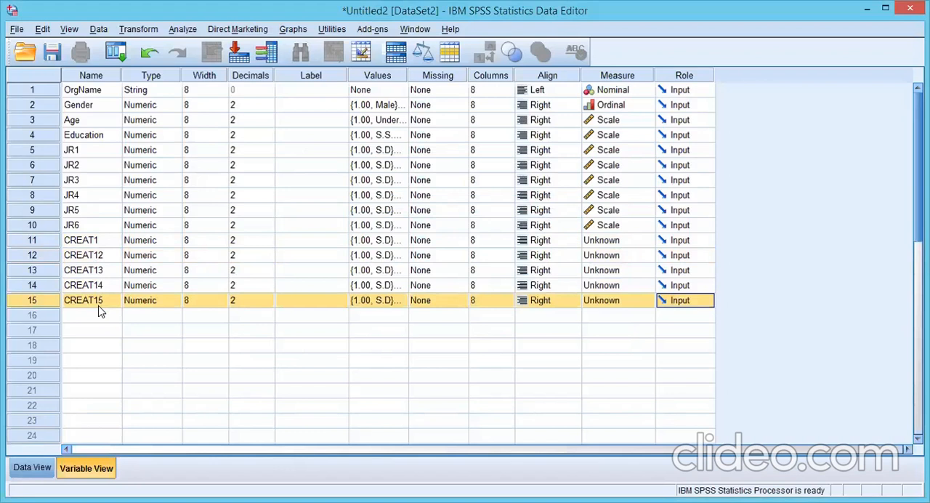
key("ctrl+z")
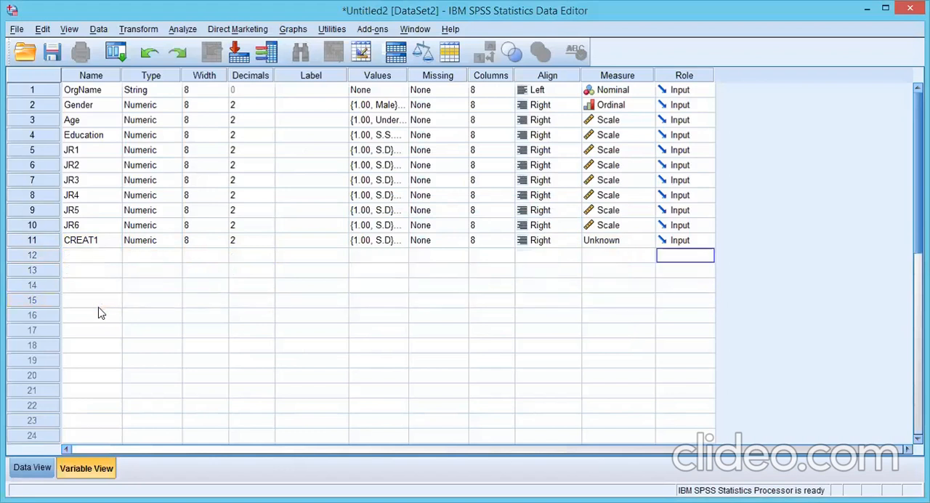
Step: Copy the CREAT1 definition again and reopen Paste Variables for row 12
left_click(42, 242)
right_click(42, 242)
left_click(48, 251)
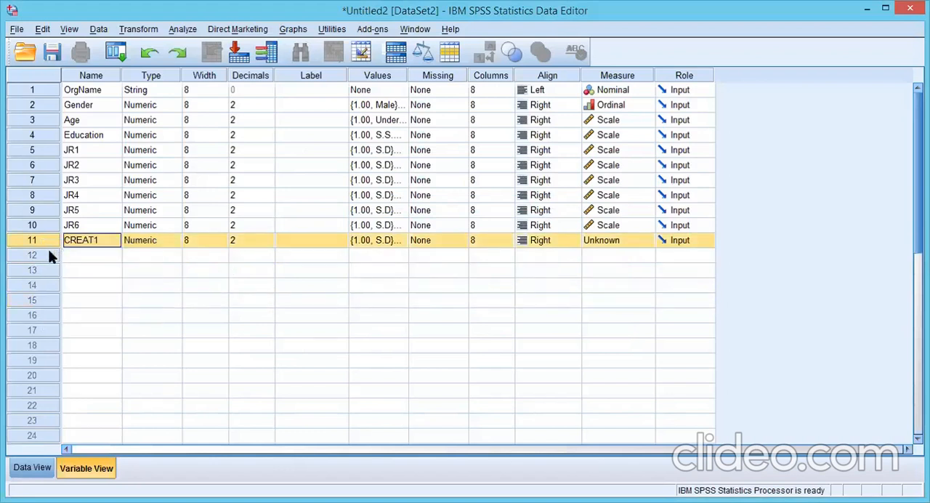
left_click(48, 254)
right_click(48, 254)
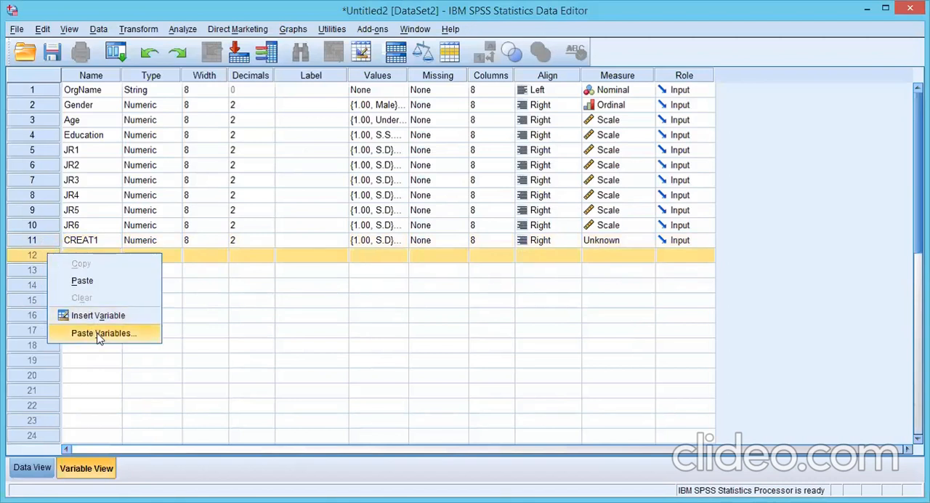
left_click(99, 334)
Step: Paste the copied definition as 4 new variables with the name prefix CREAT, numbered from 2
left_click(482, 236)
key("BackSpace")
type("4")
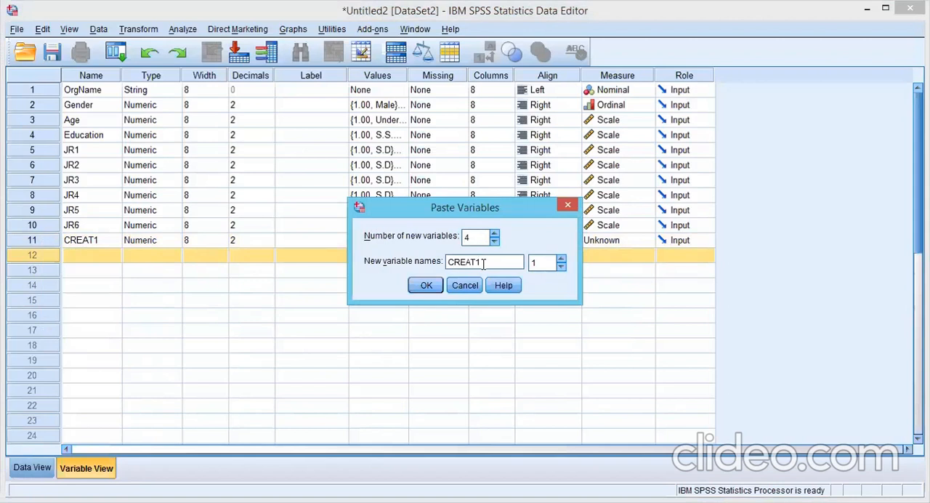
left_click(483, 264)
key("BackSpace")
left_click(564, 259)
left_click(426, 285)
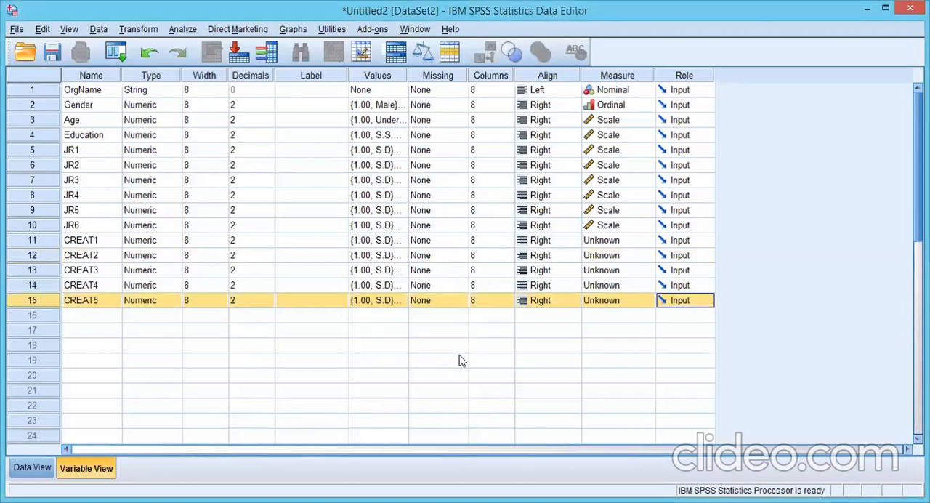
Step: Set the measure of CREAT1, CREAT2, CREAT3, CREAT4 and CREAT5 to Scale
left_click(54, 243)
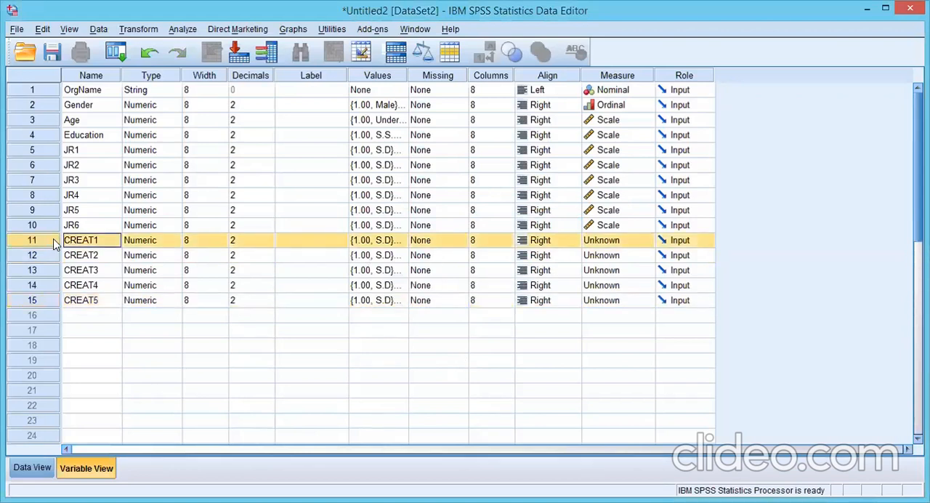
left_click(649, 244)
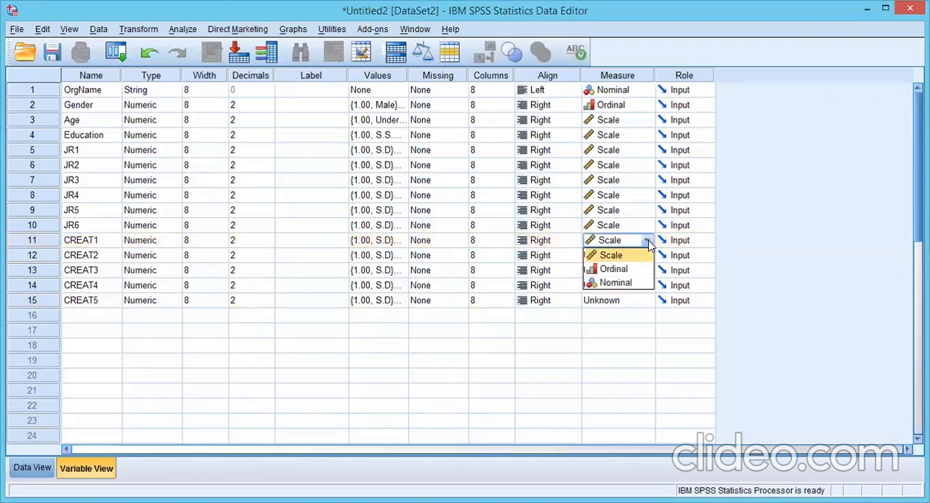
left_click(630, 351)
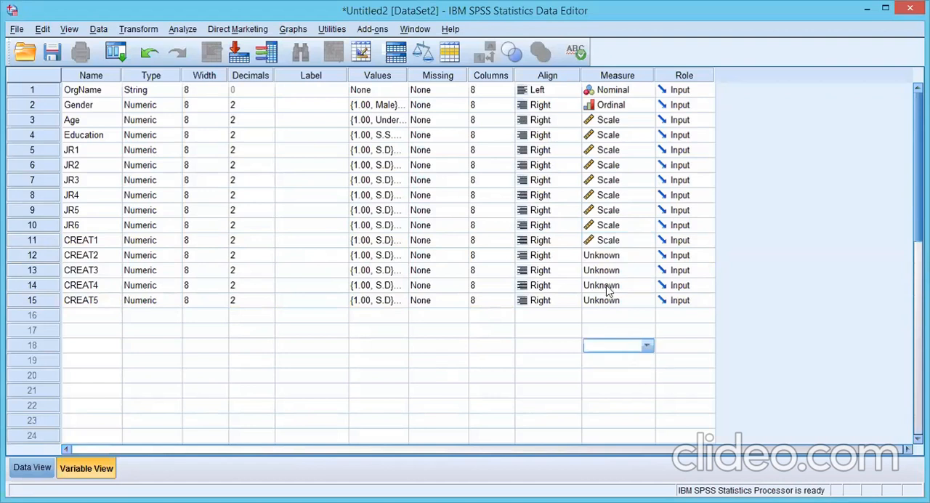
left_click(647, 258)
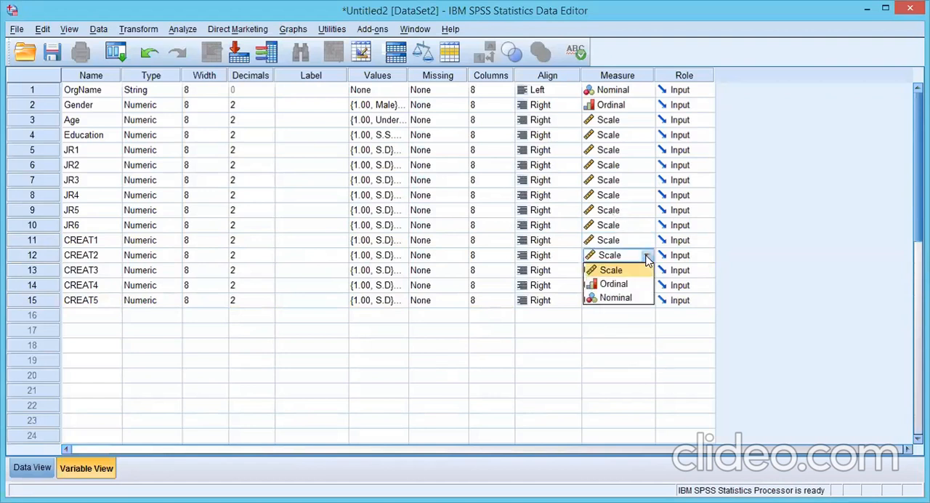
left_click(644, 269)
left_click(647, 274)
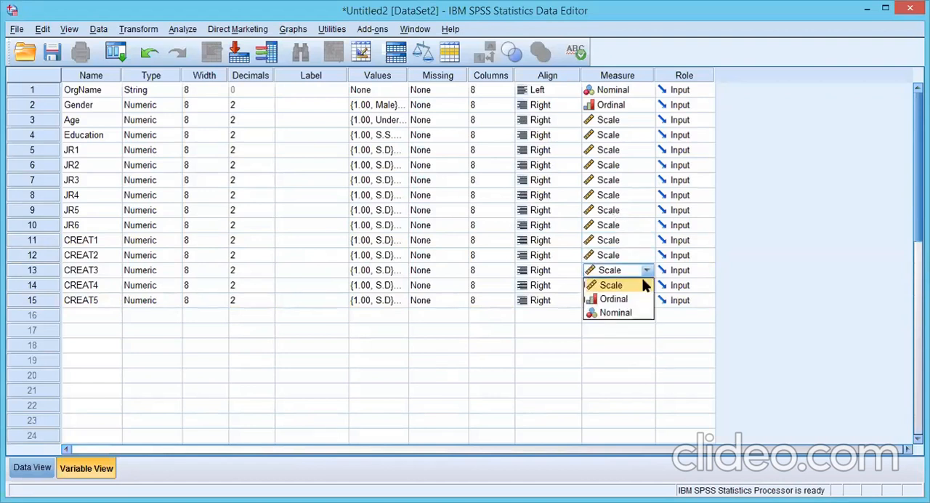
left_click(640, 285)
left_click(643, 285)
left_click(631, 302)
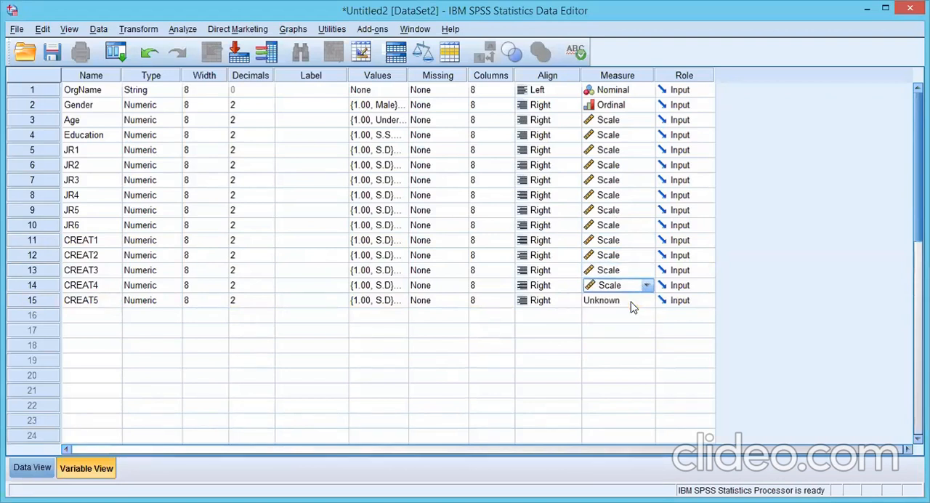
left_click(632, 304)
left_click(626, 320)
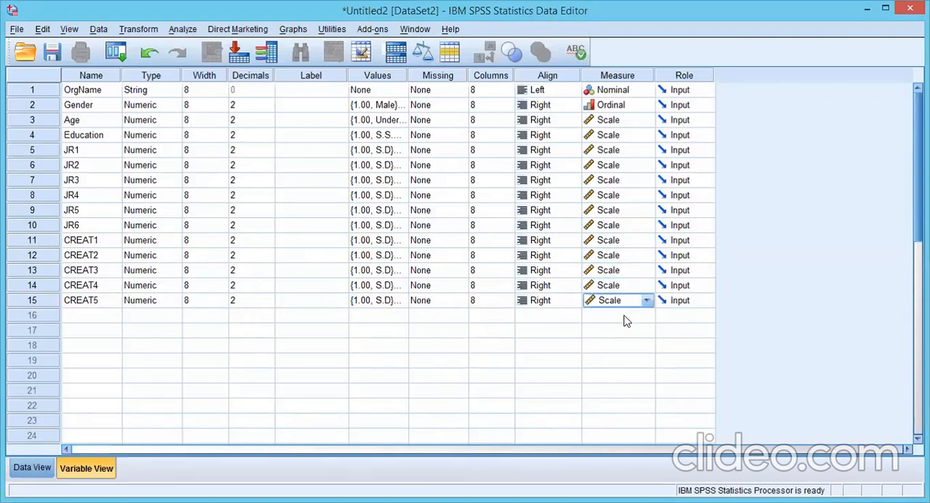
Step: Look through the variable columns from OrgName to CREAT5 in Data View and compare them with the Variable View list
left_click(32, 468)
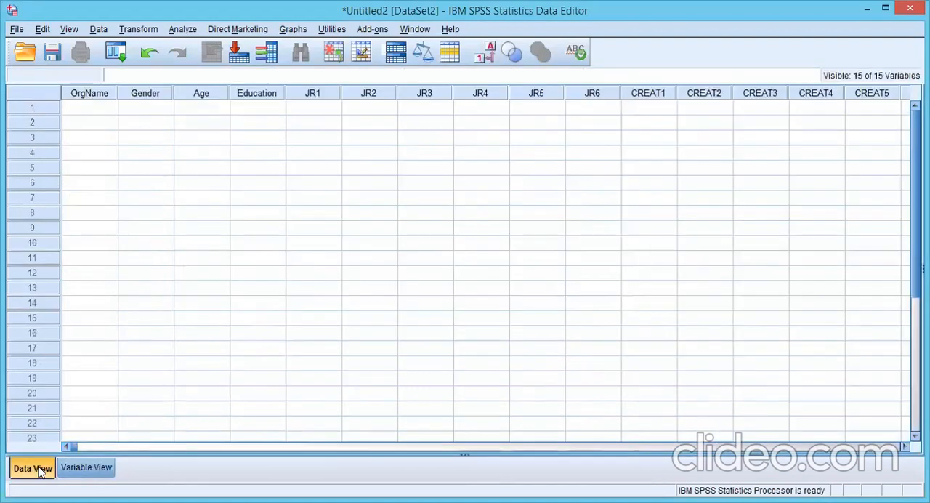
left_click(83, 99)
left_click(270, 95)
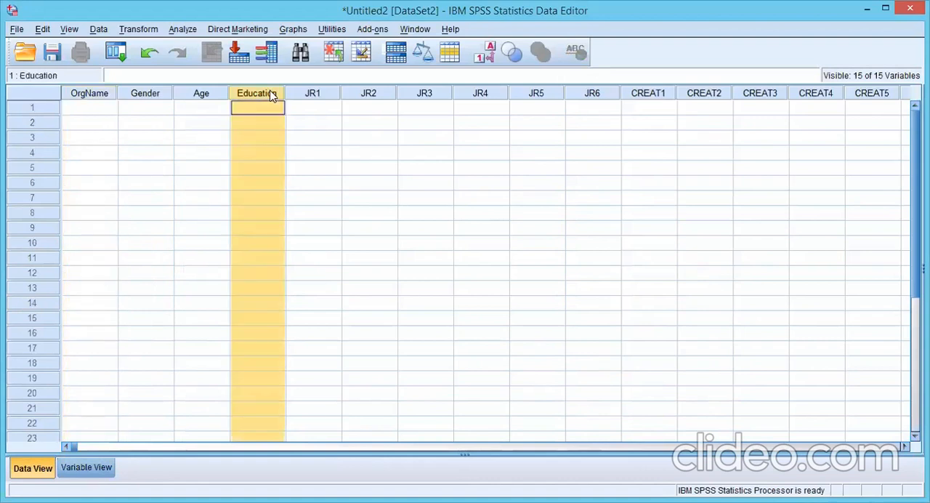
left_click(311, 95)
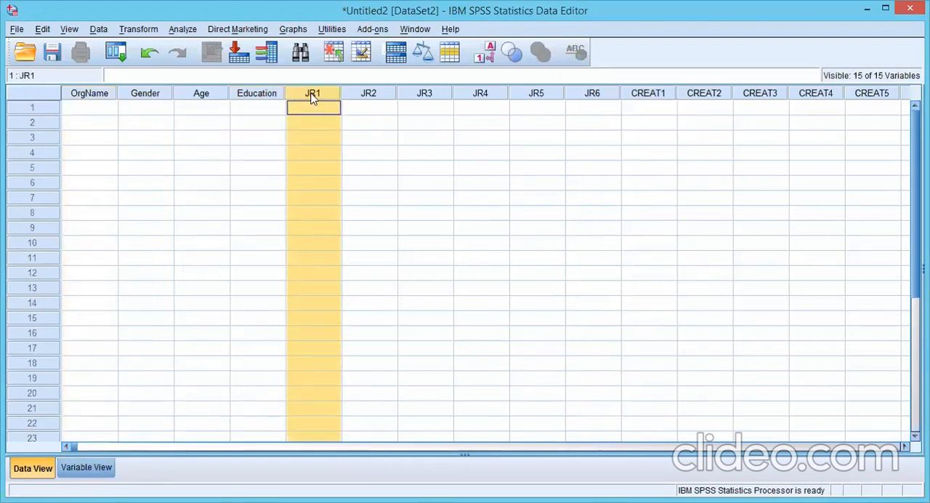
left_click(368, 98)
key("Right")
key("Right")
key("Right")
key("Right")
key("Right")
key("Right")
key("Right")
key("Right")
key("Right")
key("Right")
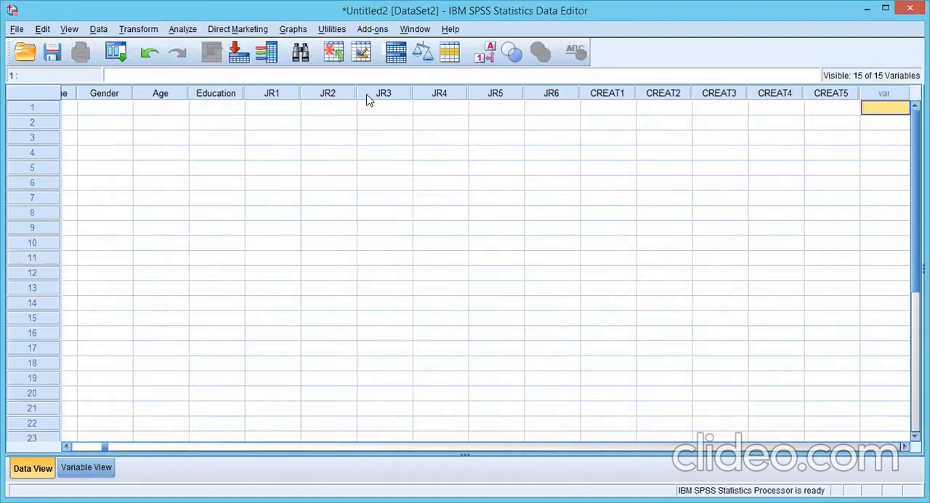
key("Left")
key("Left")
key("Left")
key("Left")
key("Left")
key("Left")
key("Left")
key("Left")
key("Left")
key("Left")
key("Left")
key("Left")
key("Left")
key("Left")
key("Left")
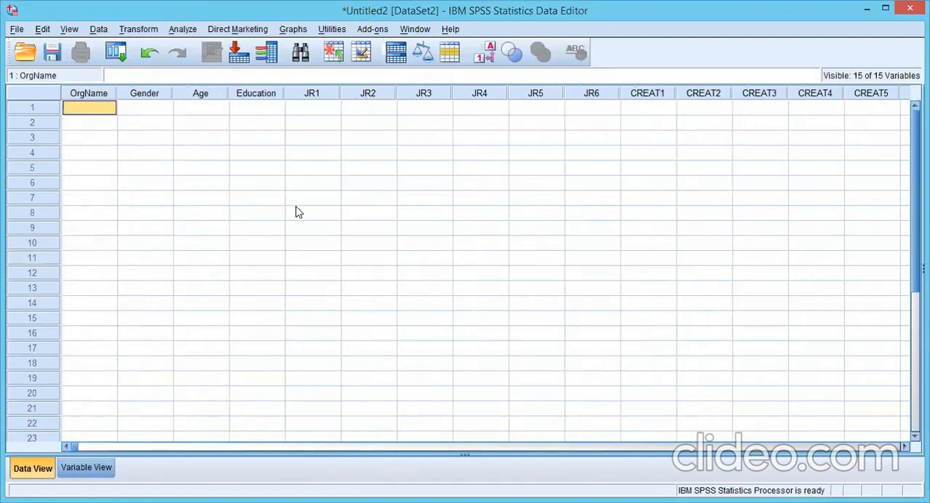
left_click(78, 467)
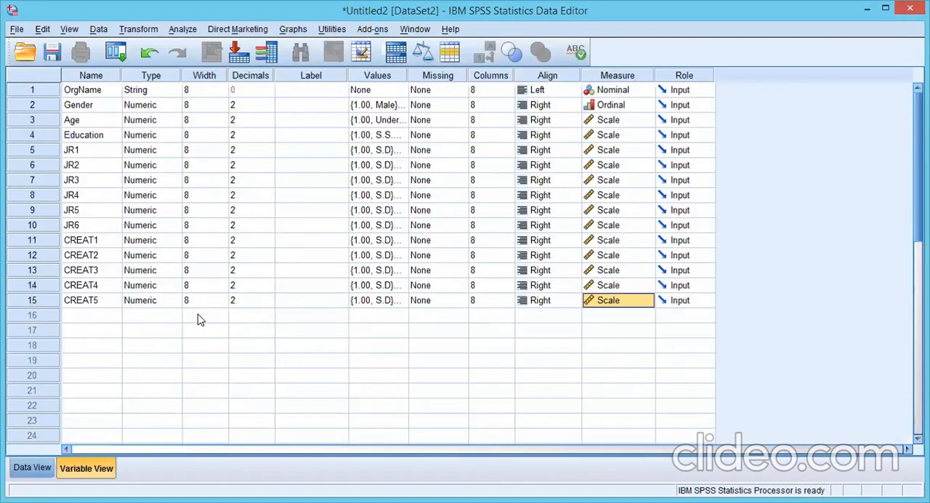
Step: Enter HBL and MCB as the OrgName values of the first two cases in Data View
left_click(38, 468)
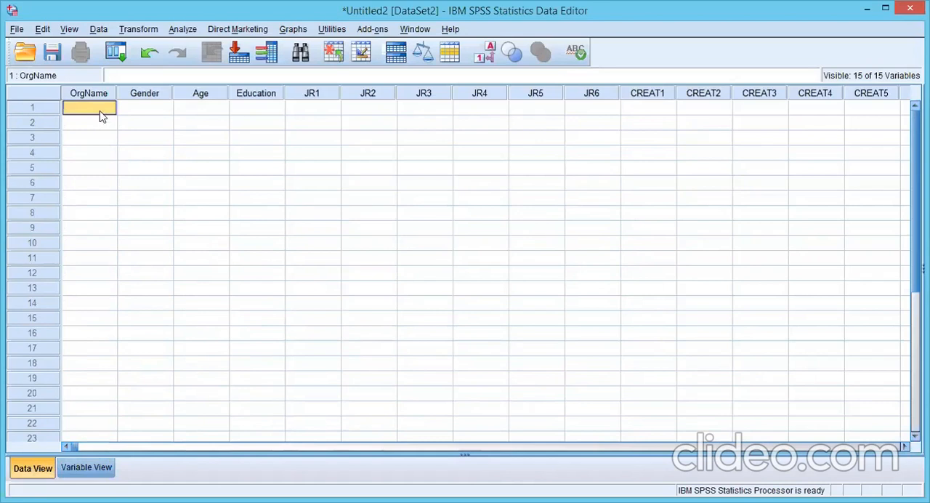
type("HBL")
key("Tab")
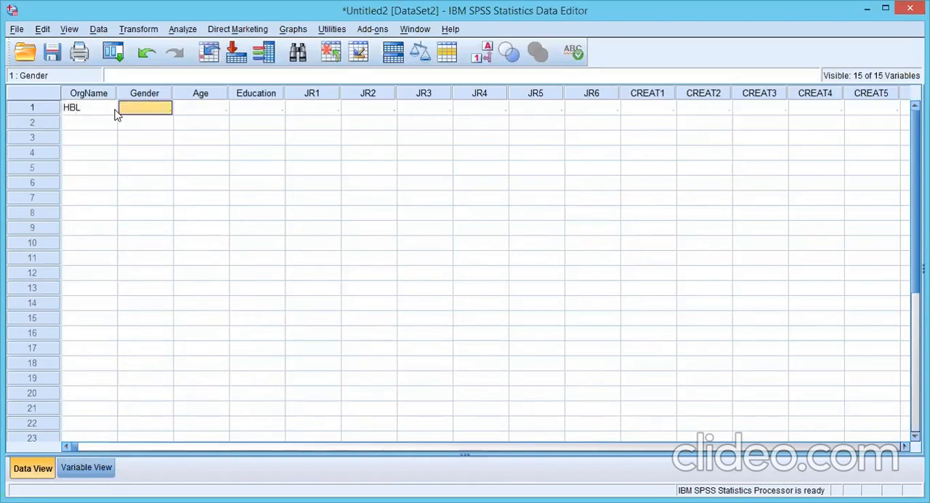
left_click(115, 111)
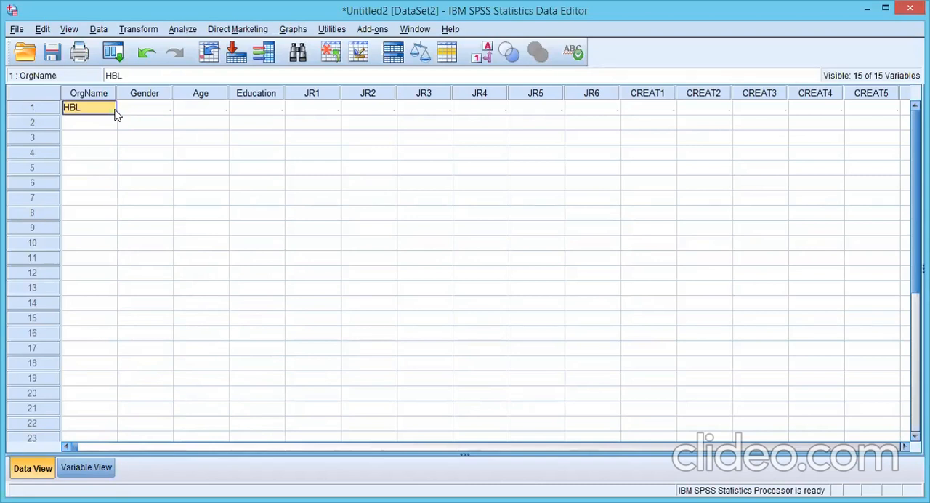
key("Return")
type("MCB")
left_click(114, 109)
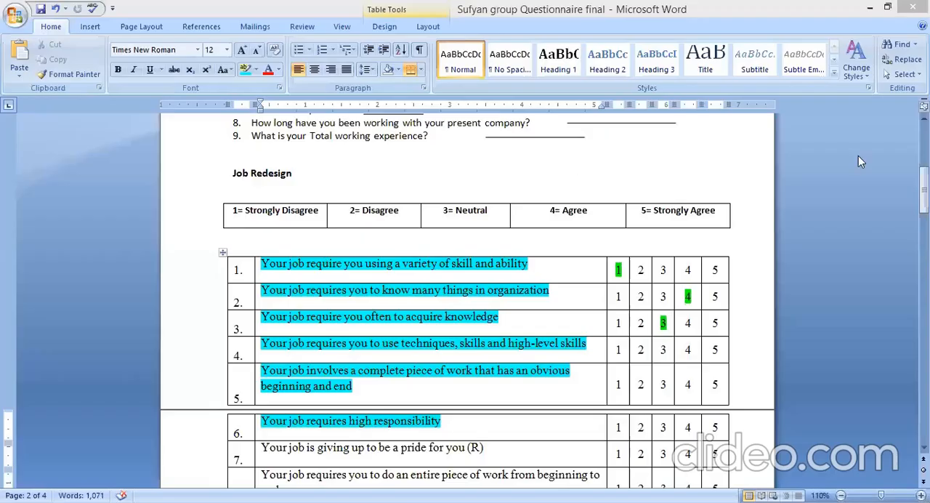
Step: Highlight 4 as the answer to Job Redesign items 4, 5 and 6 in the questionnaire table
left_click_drag(925, 187, 925, 184)
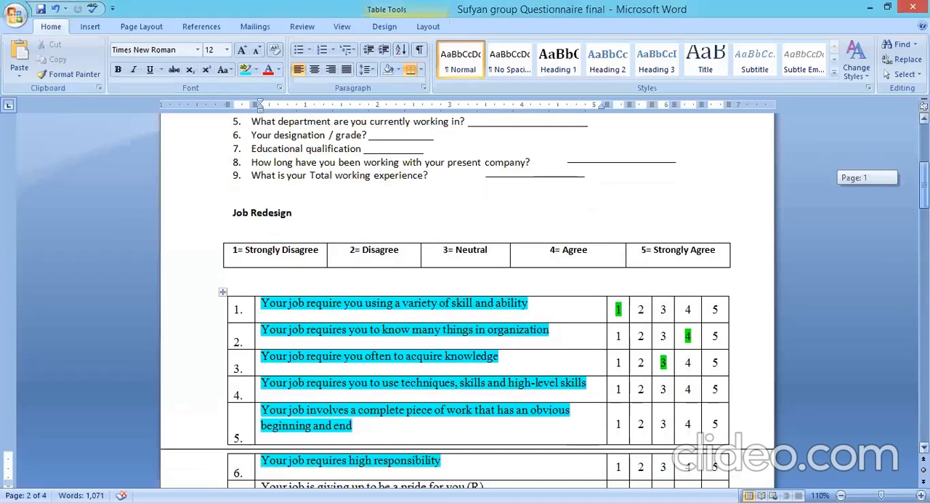
left_click(689, 387)
double_click(687, 389)
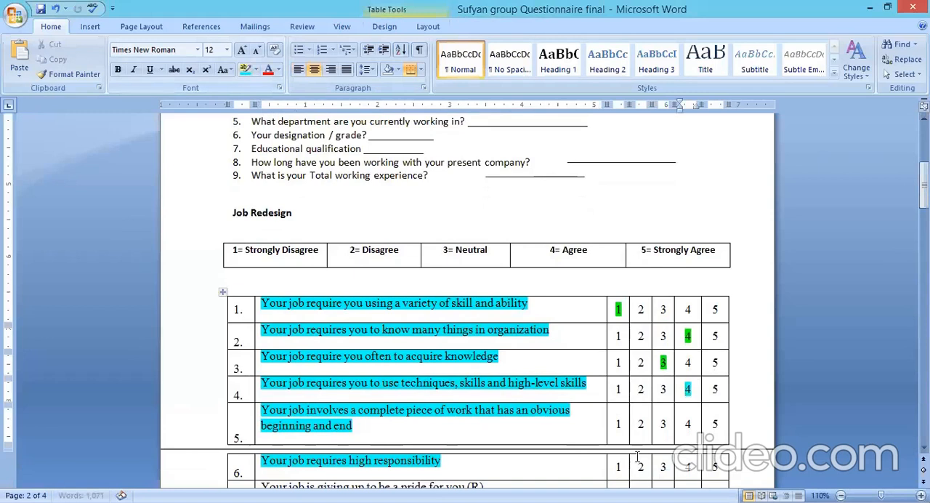
left_click_drag(685, 424, 696, 426)
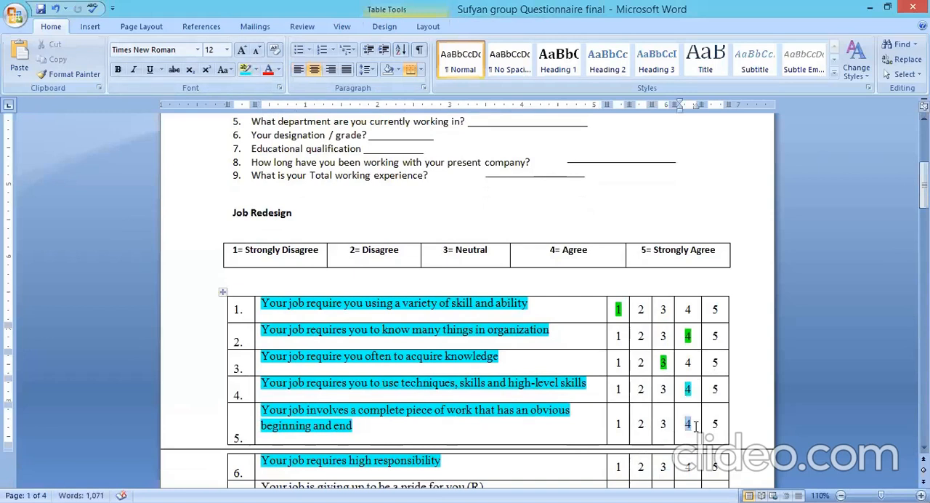
left_click(246, 69)
double_click(689, 471)
left_click(248, 69)
Step: Review the highlighted answers to the first Job Redesign items and the demographic questions above them
double_click(688, 335)
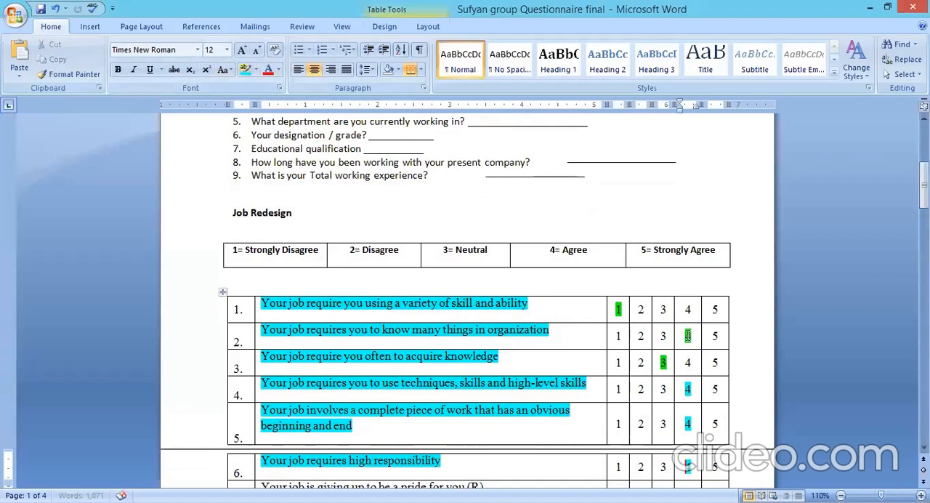
double_click(617, 308)
double_click(689, 336)
double_click(663, 362)
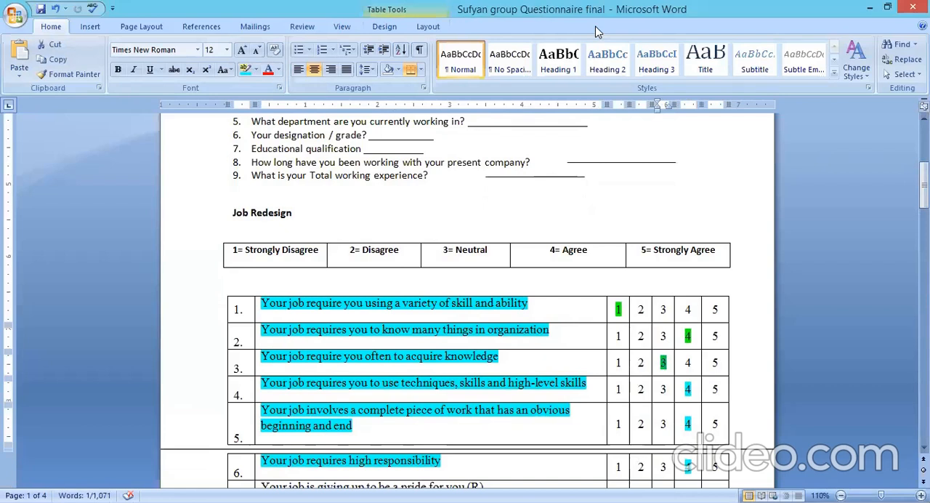
scroll(313, 146, "up", 2)
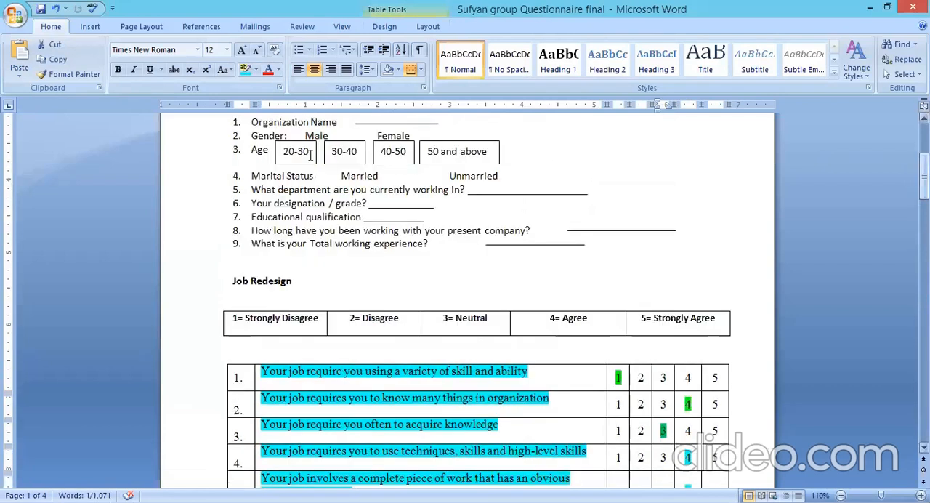
left_click(339, 124)
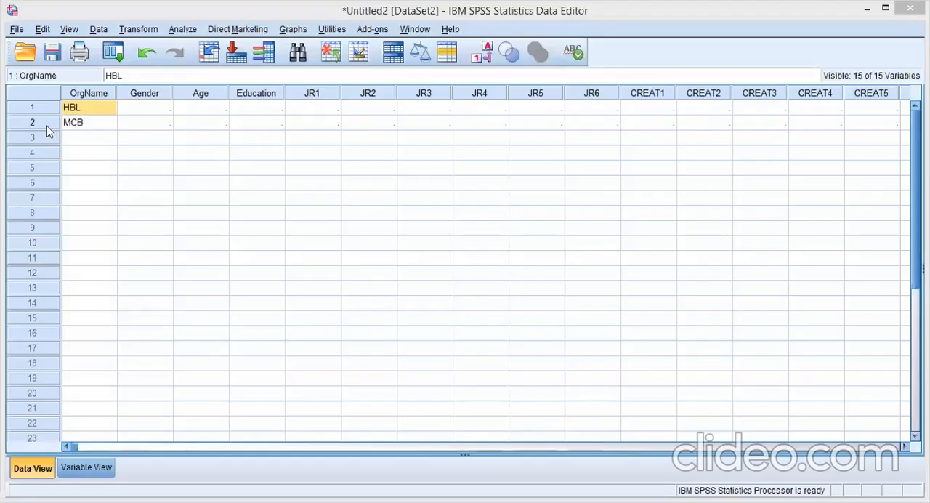
Step: In SPSS, check the Gender value labels and enter 2 as the first case's Gender in Data View
key("Down")
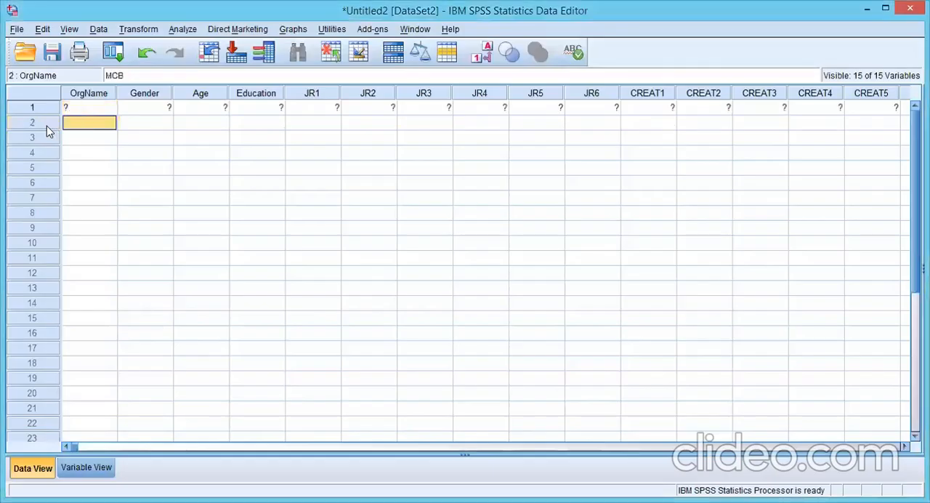
left_click(127, 113)
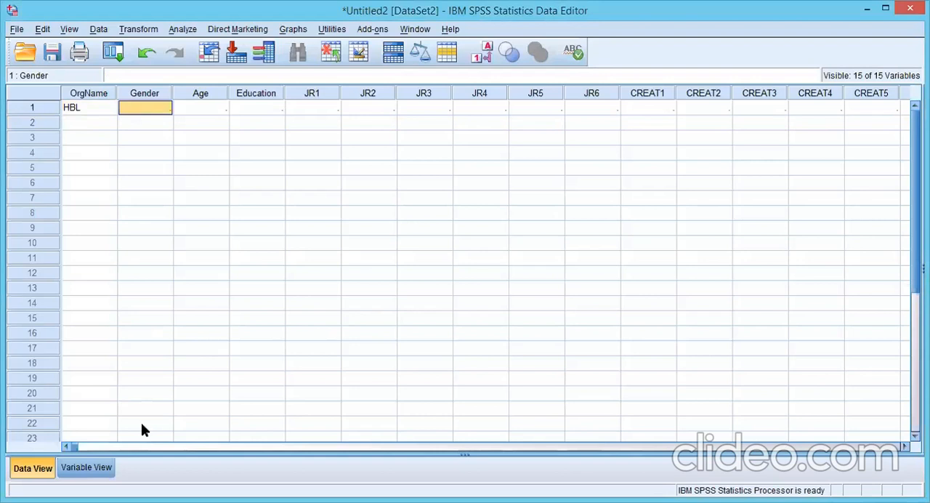
left_click(87, 468)
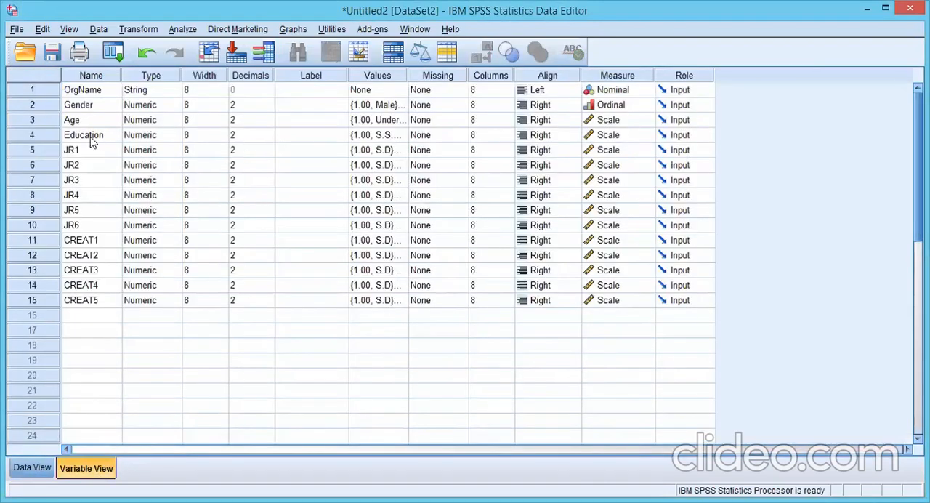
left_click(402, 106)
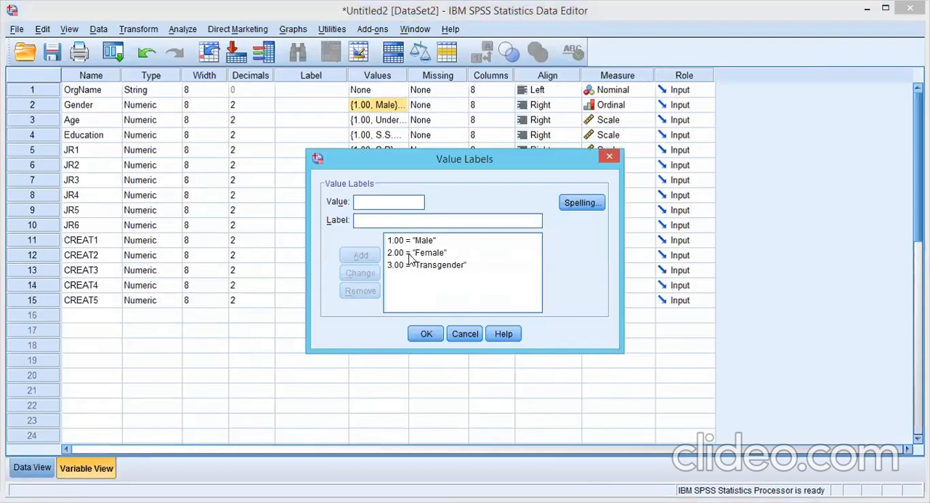
left_click(605, 159)
left_click(33, 466)
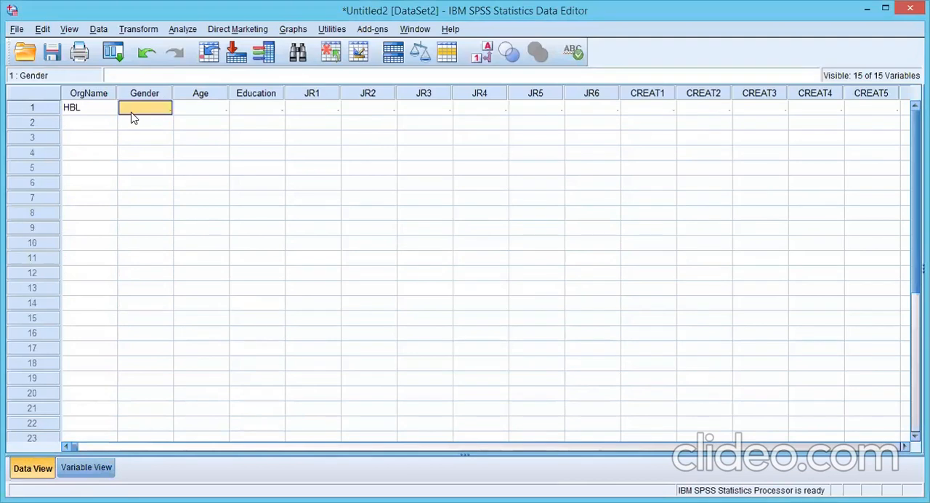
type("2")
left_click(211, 109)
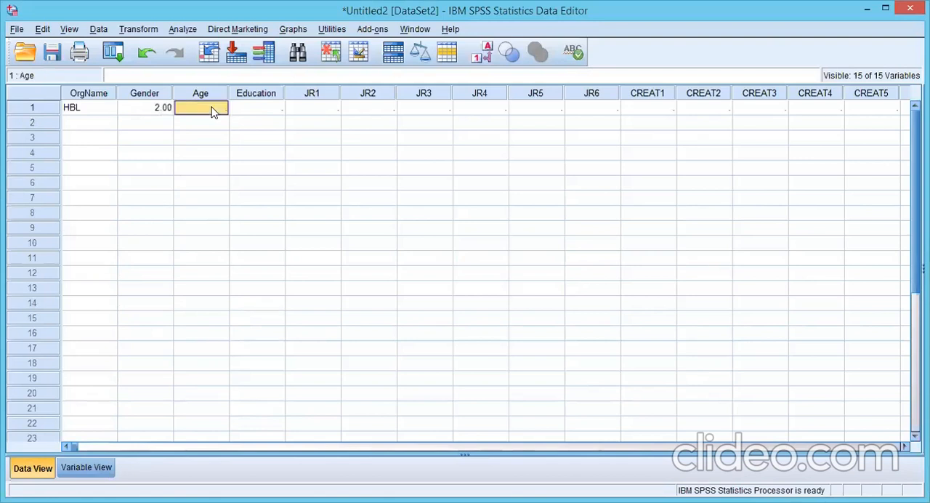
Step: Check the Age value labels and enter 3 as the first case's Age in Data View
left_click(83, 471)
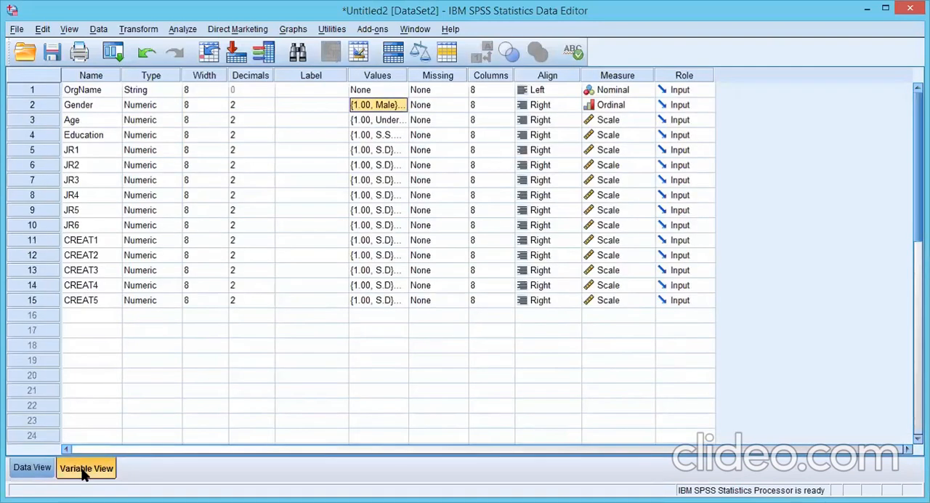
left_click(393, 122)
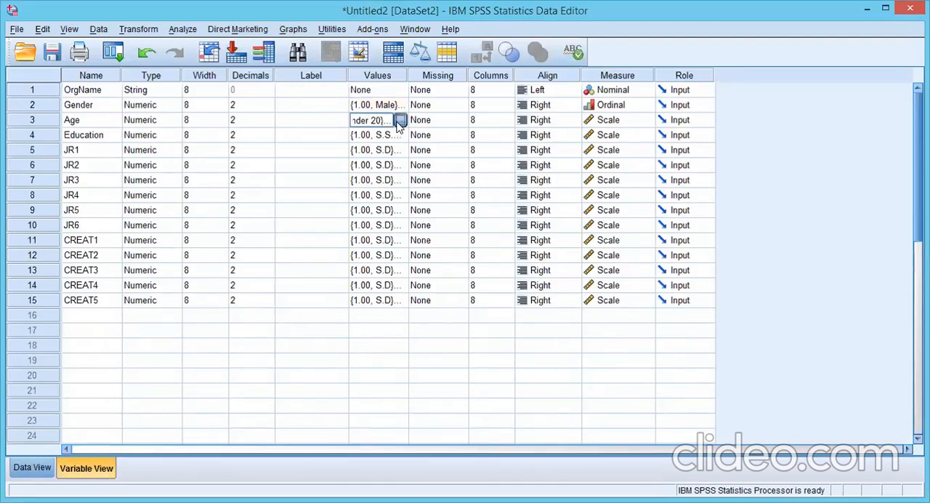
left_click(400, 120)
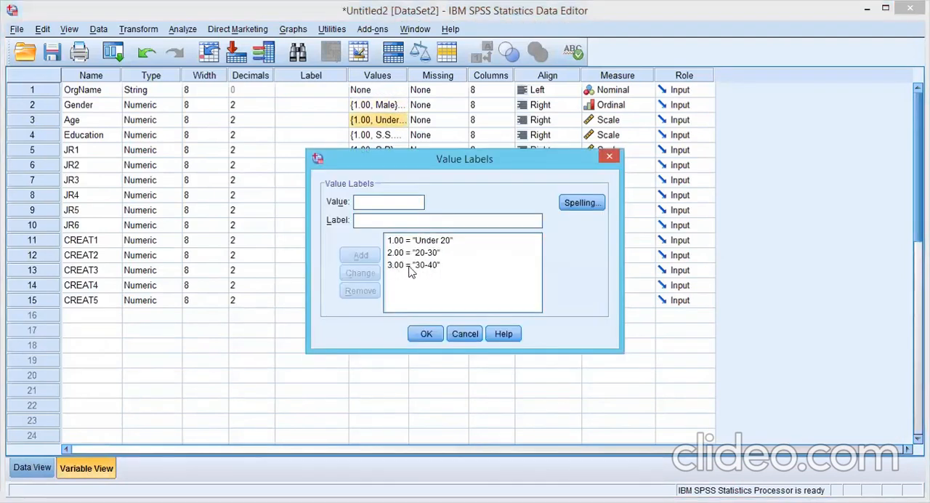
left_click(610, 157)
left_click(33, 468)
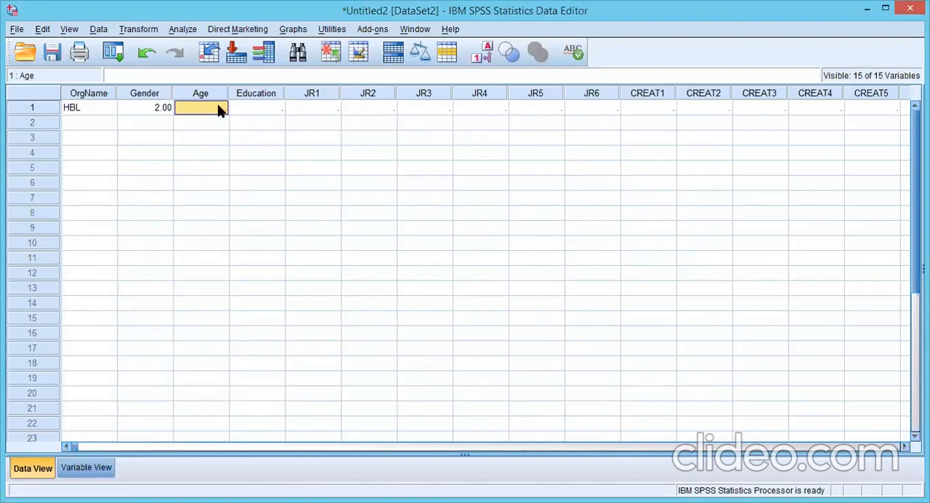
type("3")
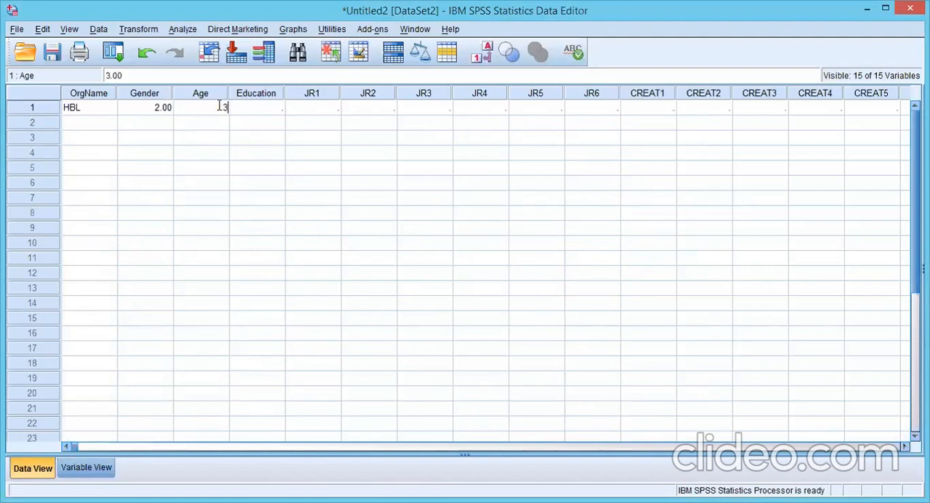
left_click(250, 105)
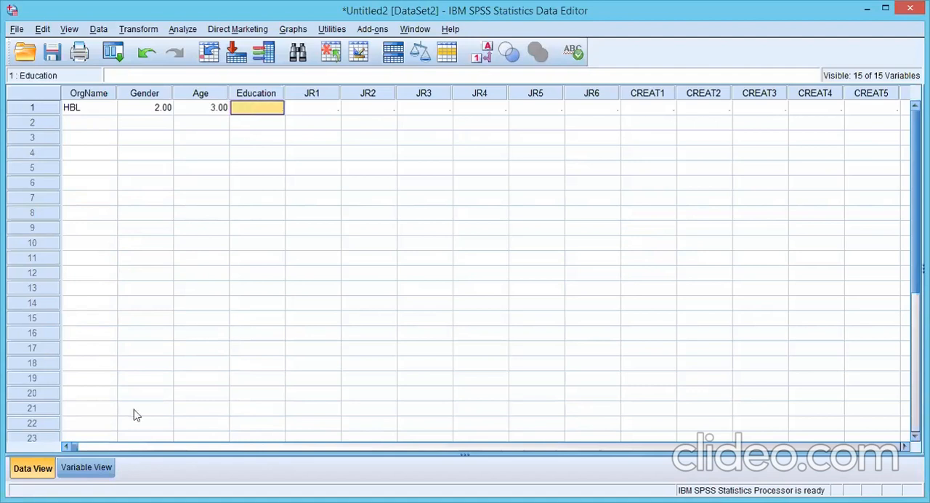
Step: Check the Education code for MS/M.Phil in the value labels and enter 5 as the first case's Education
left_click(104, 469)
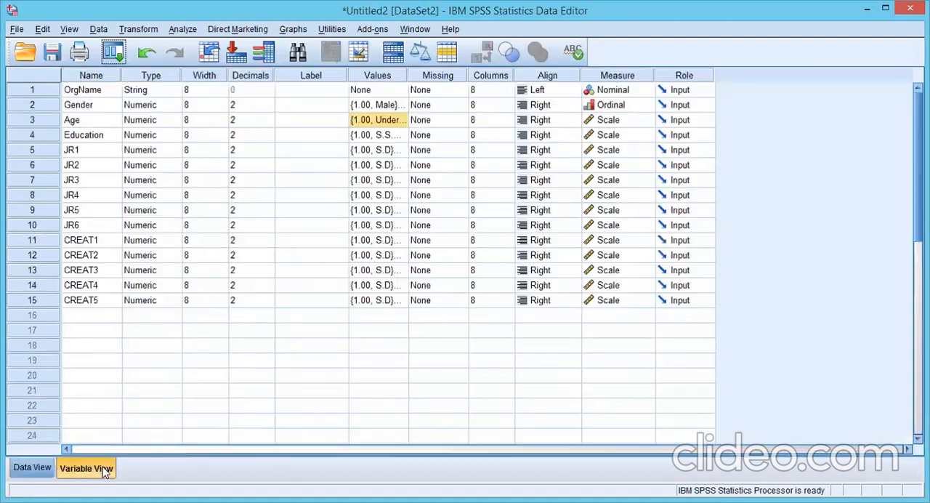
left_click(400, 136)
left_click(401, 136)
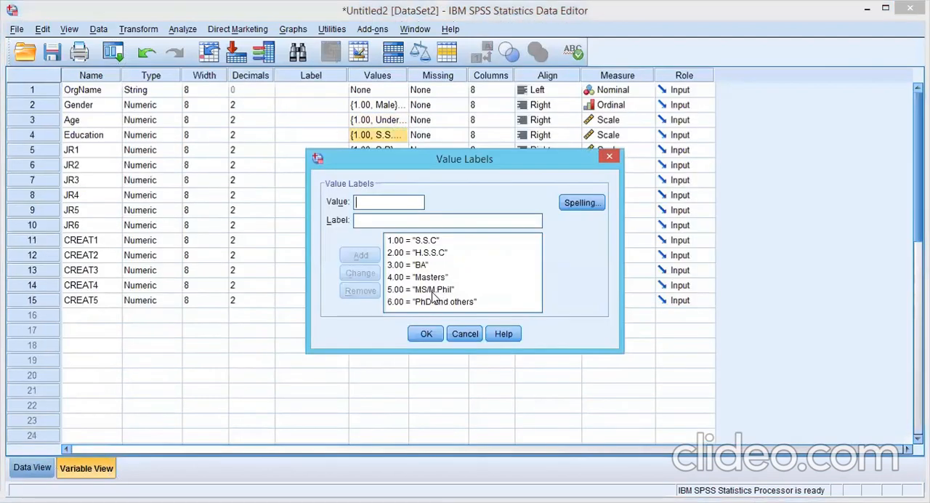
left_click(434, 291)
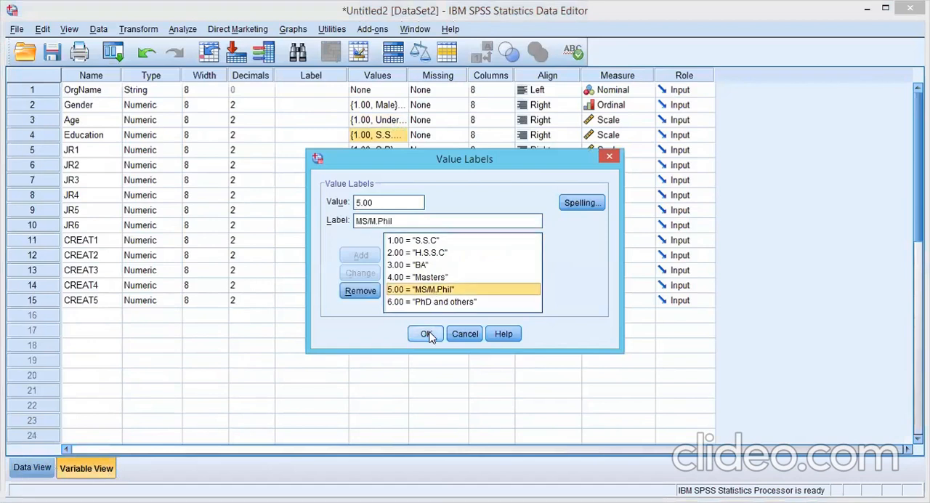
left_click(609, 158)
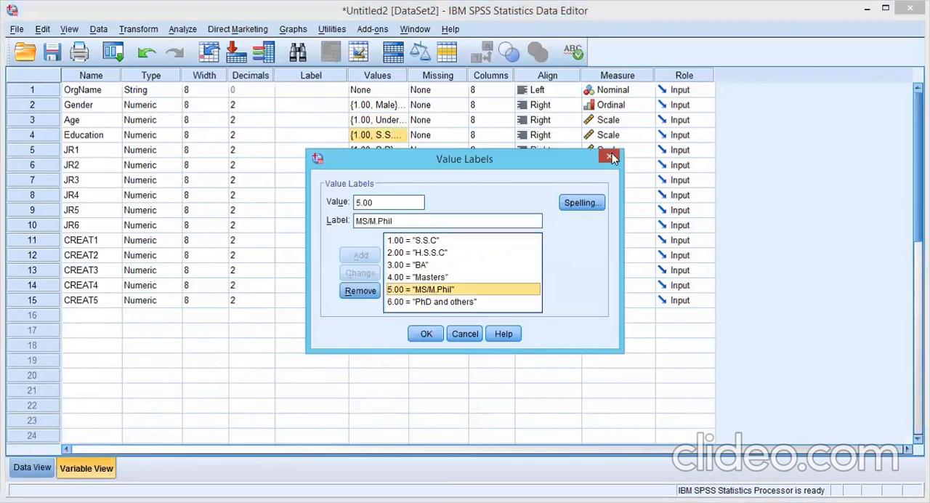
left_click(32, 467)
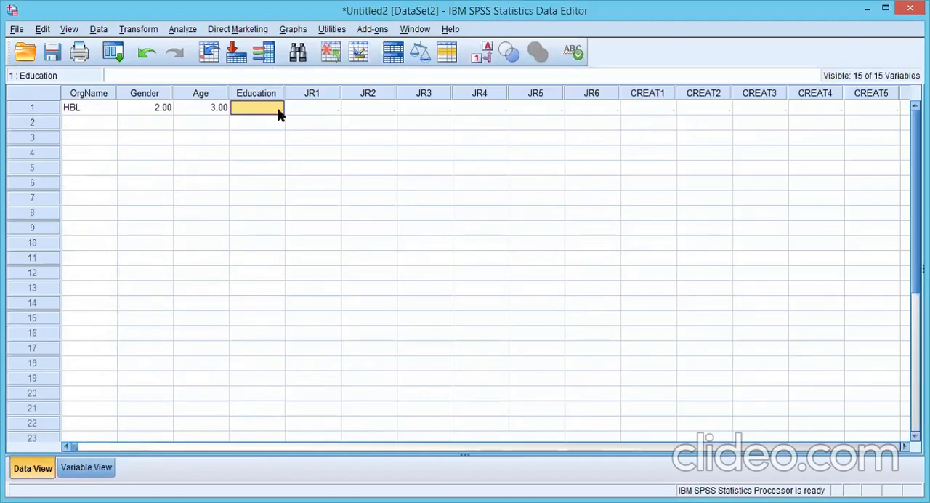
type("5.00")
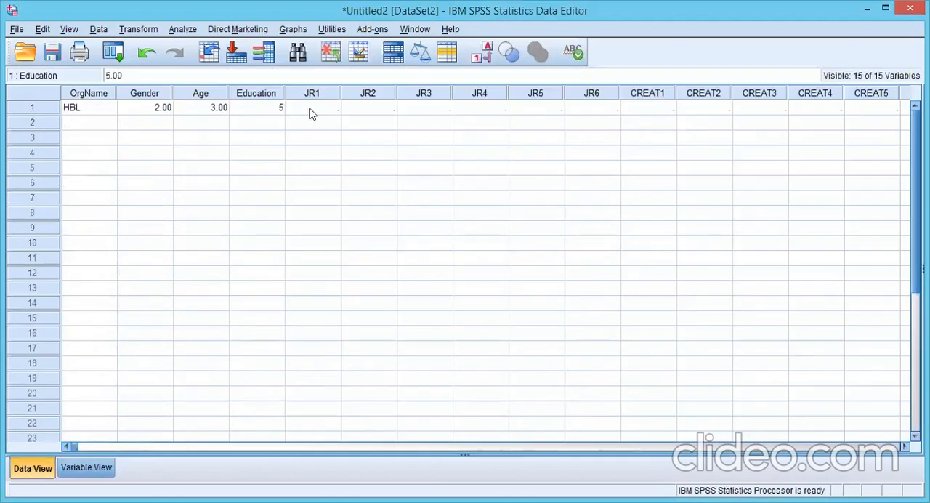
left_click(311, 110)
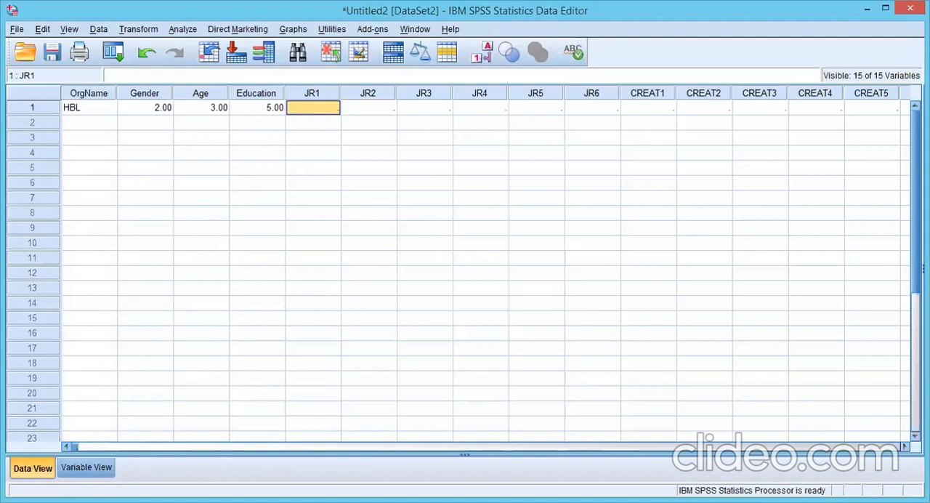
Step: Enter the first case's Job Redesign answers 1 for JR1 and 4 for JR2
type("1")
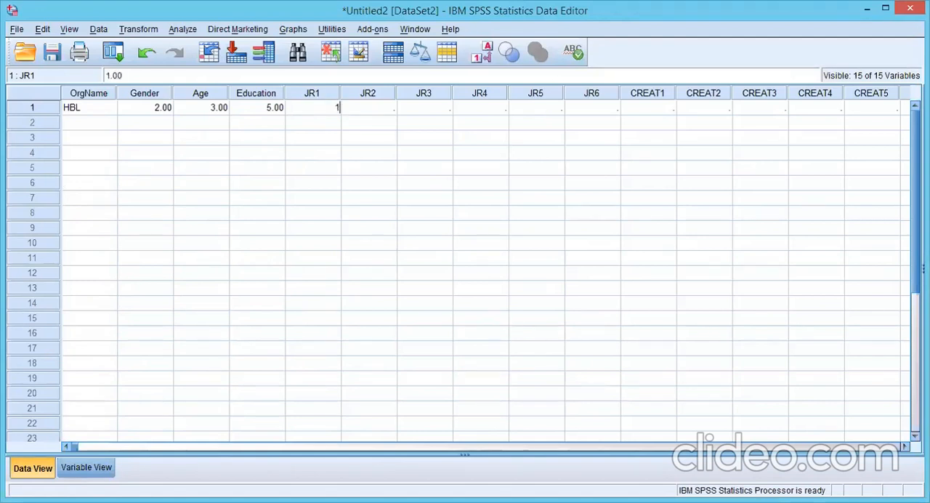
key("Tab")
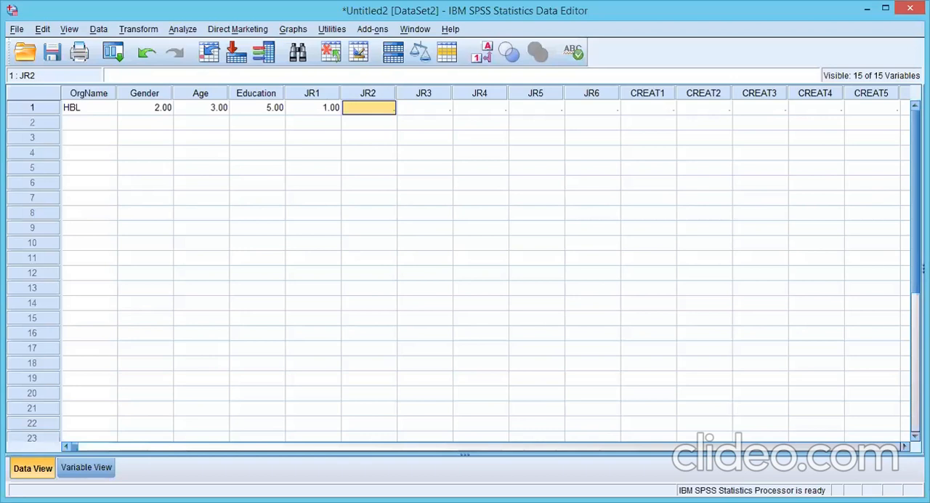
type("3")
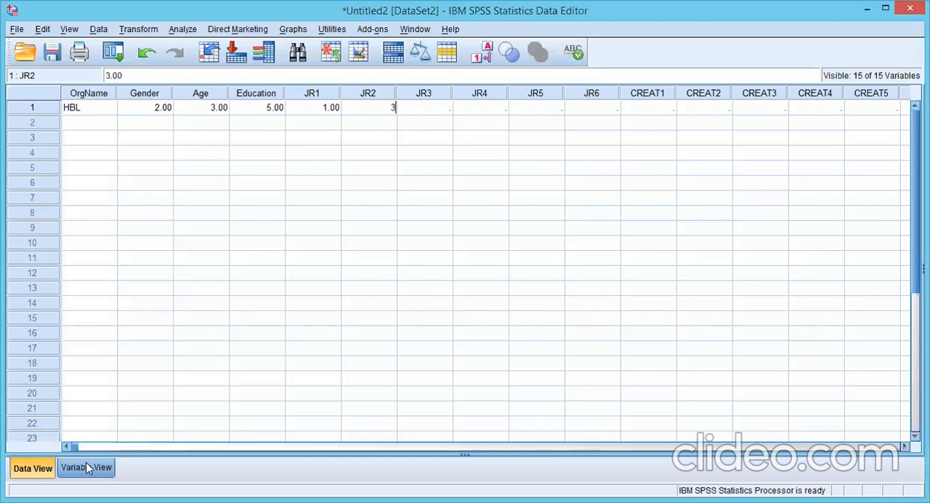
key("Tab")
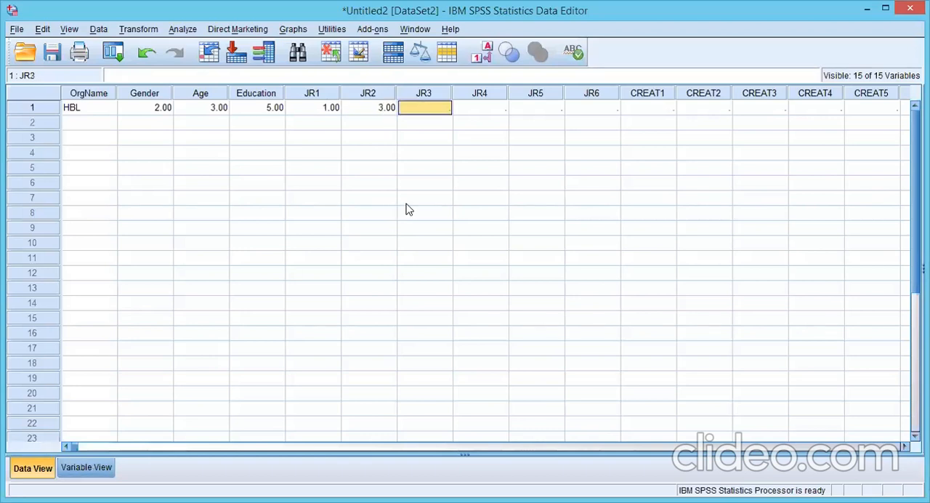
key("Left")
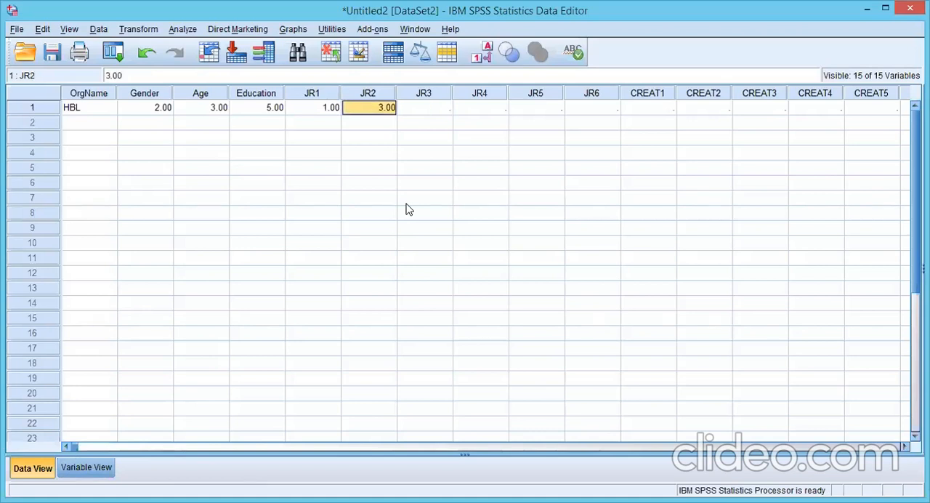
type("4")
key("Tab")
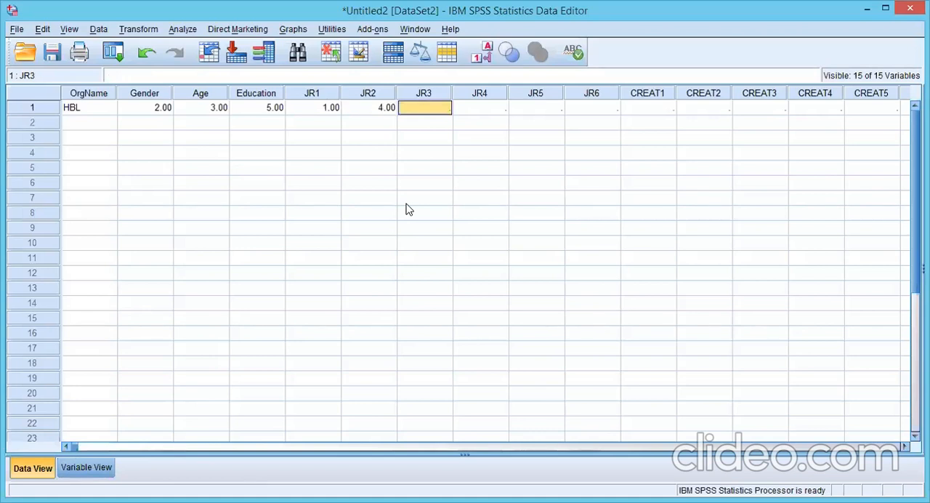
Step: Enter the first case's remaining Job Redesign answers: 3 for JR3 and 4 for JR4, JR5 and JR6
type("3")
key("Tab")
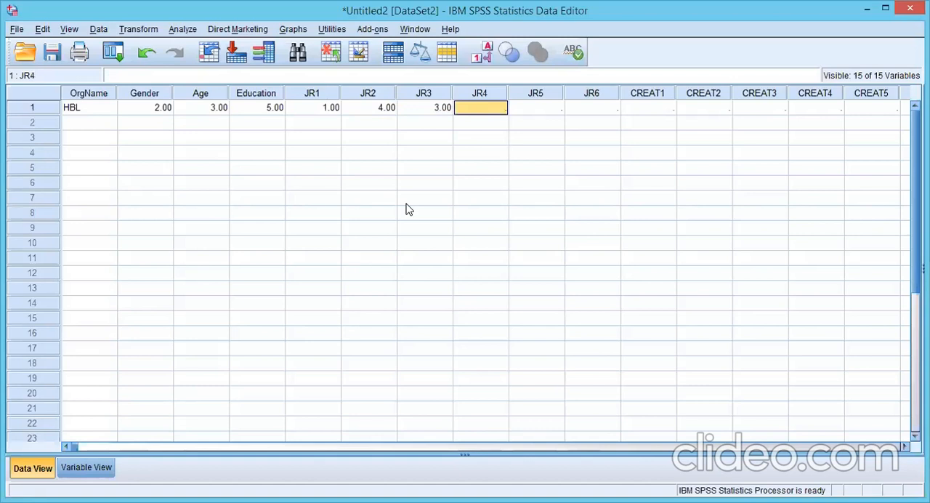
type("4")
key("Tab")
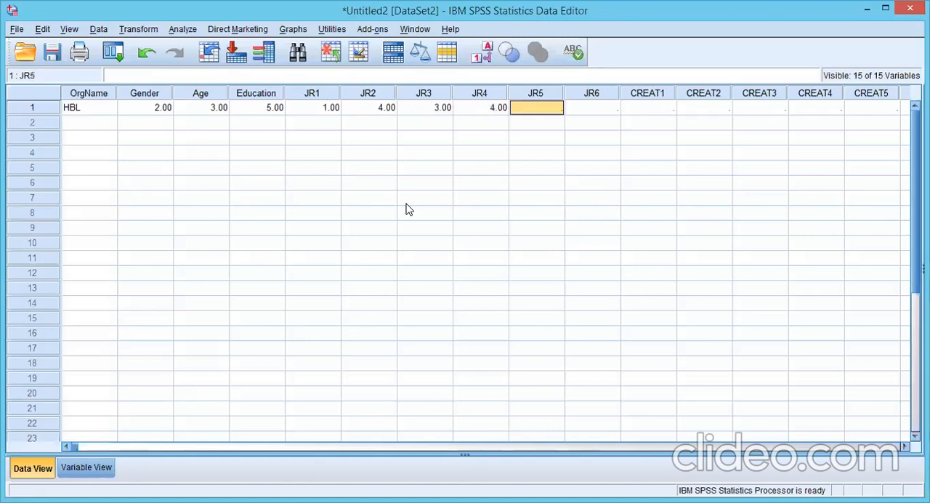
type("4")
key("Tab")
type("4")
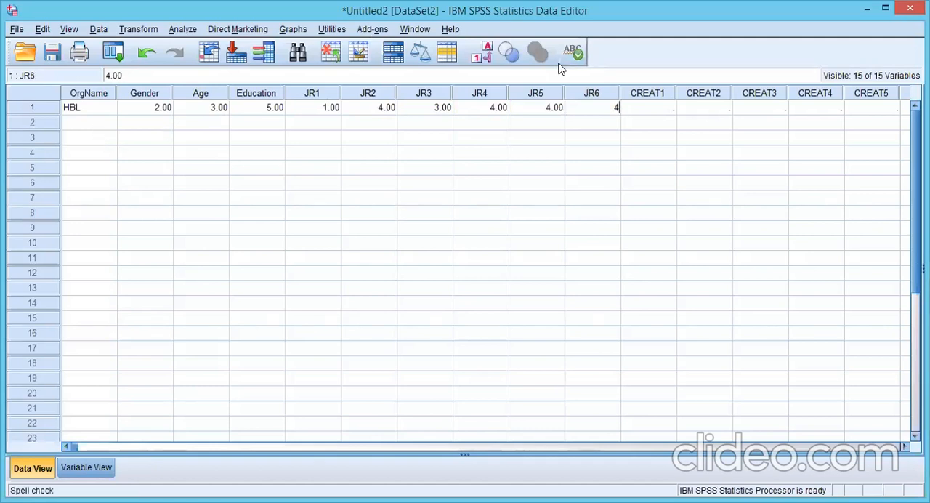
Step: Start the second case with MCB as its OrgName and 1 as its Gender
left_click(672, 109)
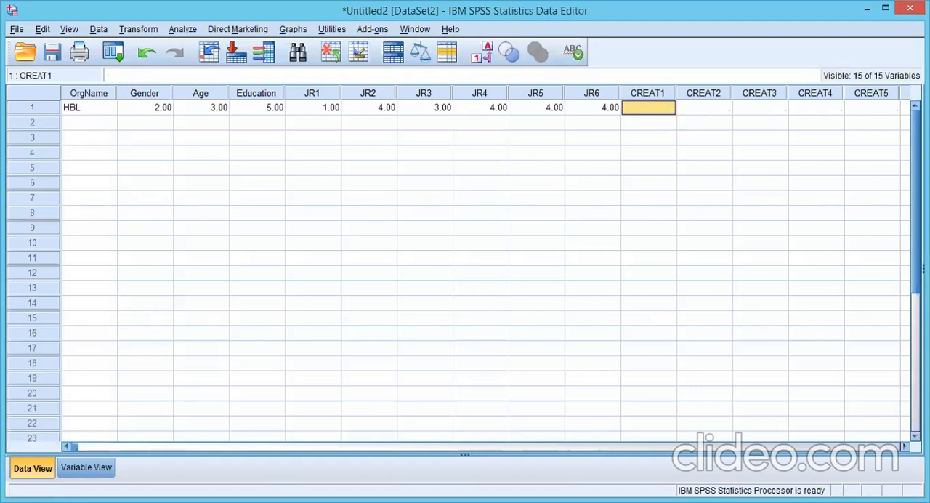
left_click(85, 128)
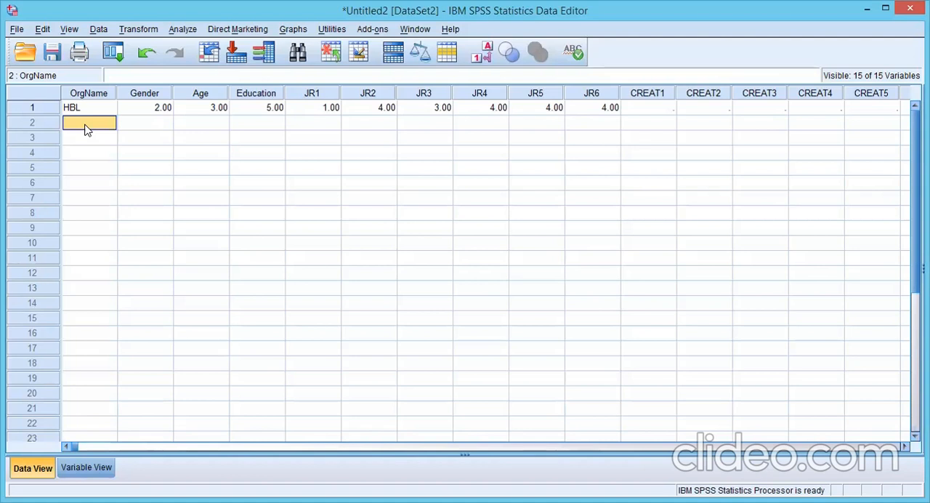
type("MCB")
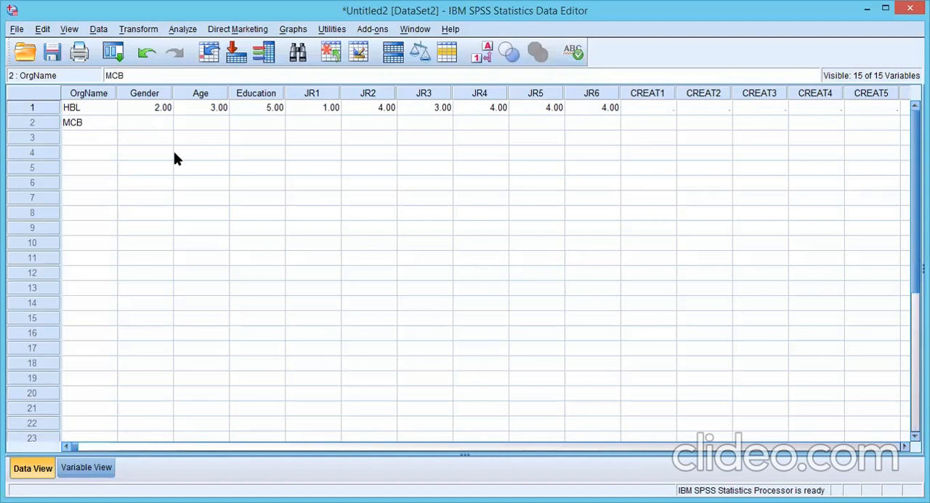
left_click(164, 124)
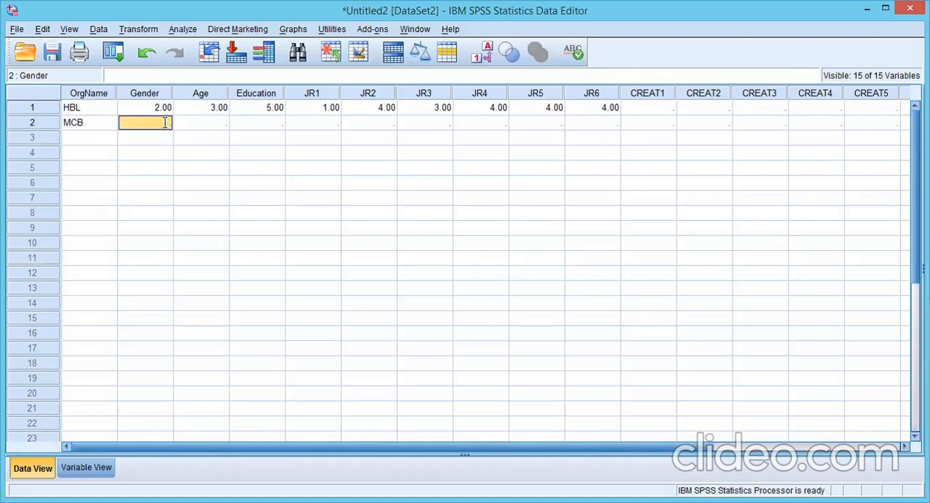
type("1")
Step: Check the Age value labels for the 20-30 code and enter 2 as the second case's Age
left_click(210, 126)
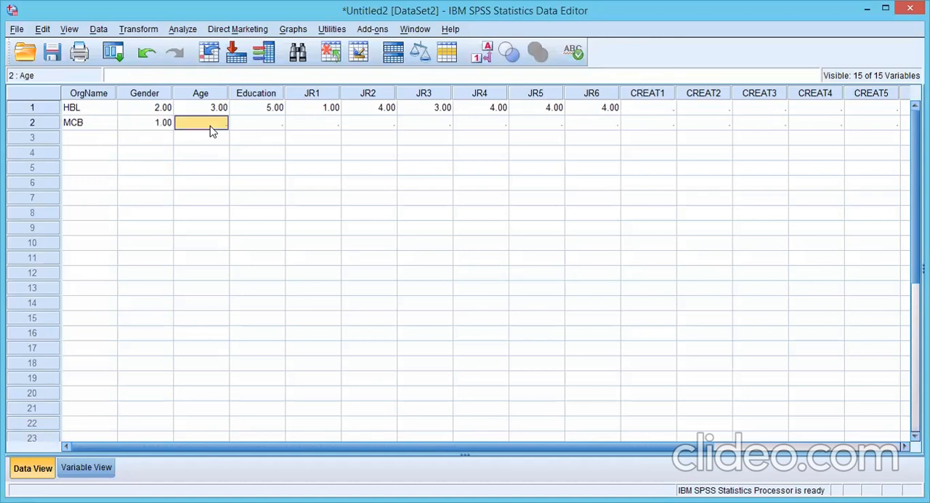
left_click(96, 469)
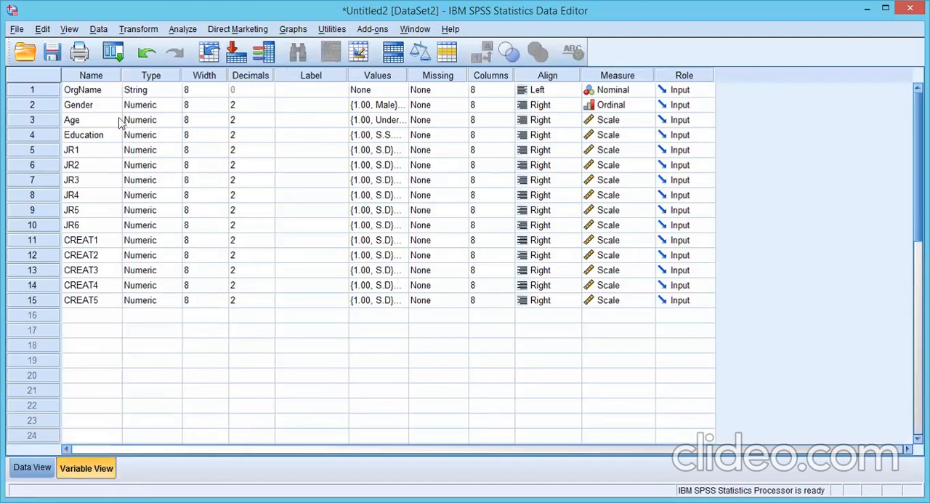
left_click(393, 120)
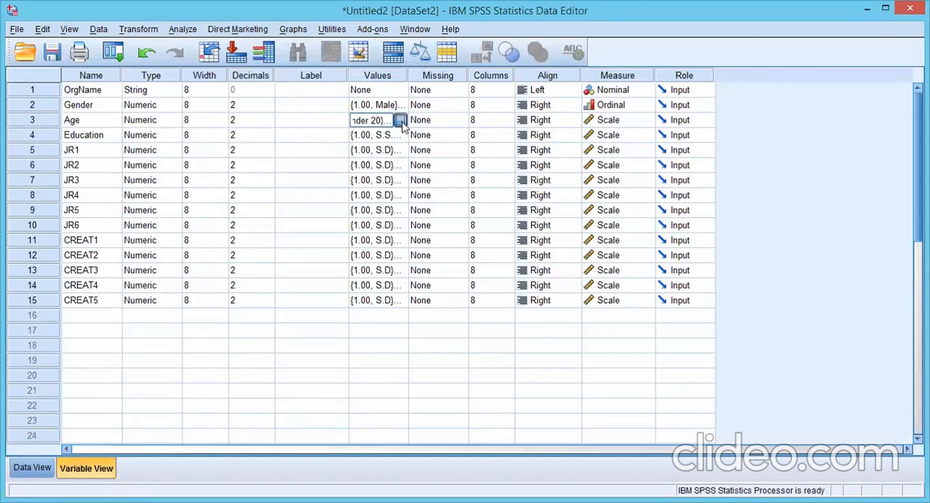
left_click(402, 121)
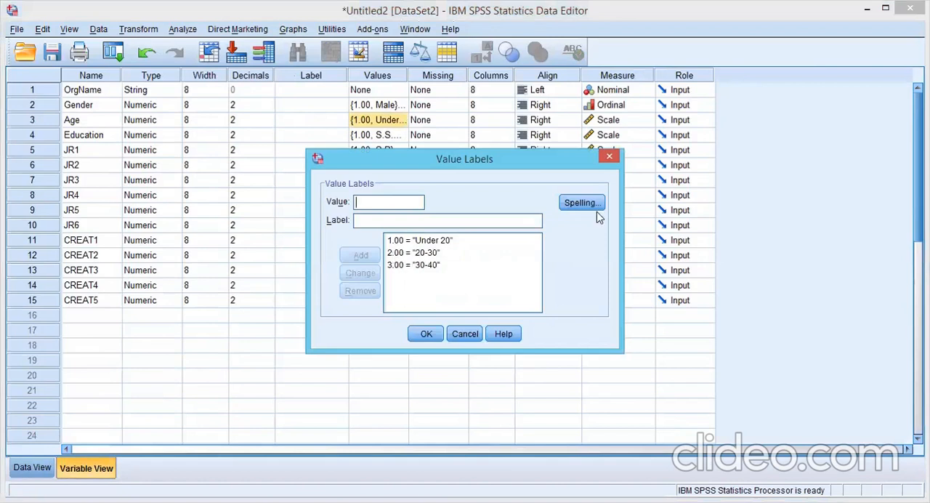
left_click(610, 158)
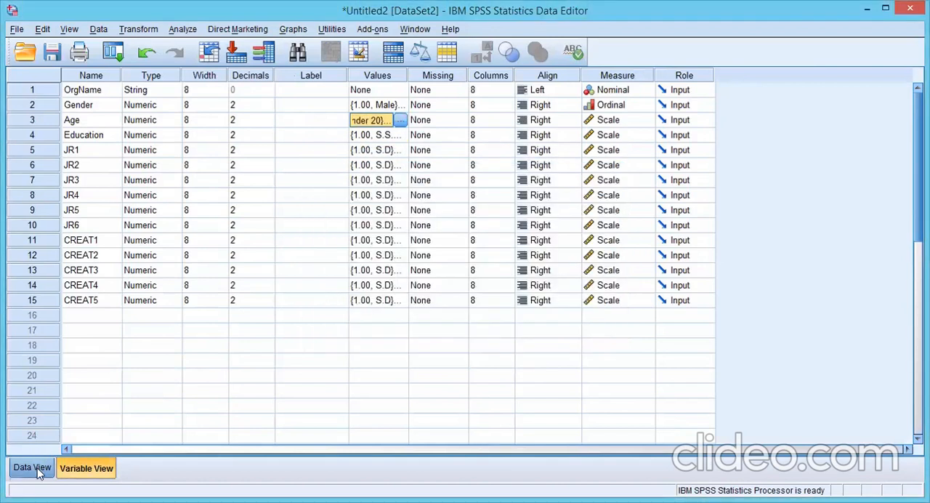
left_click(36, 469)
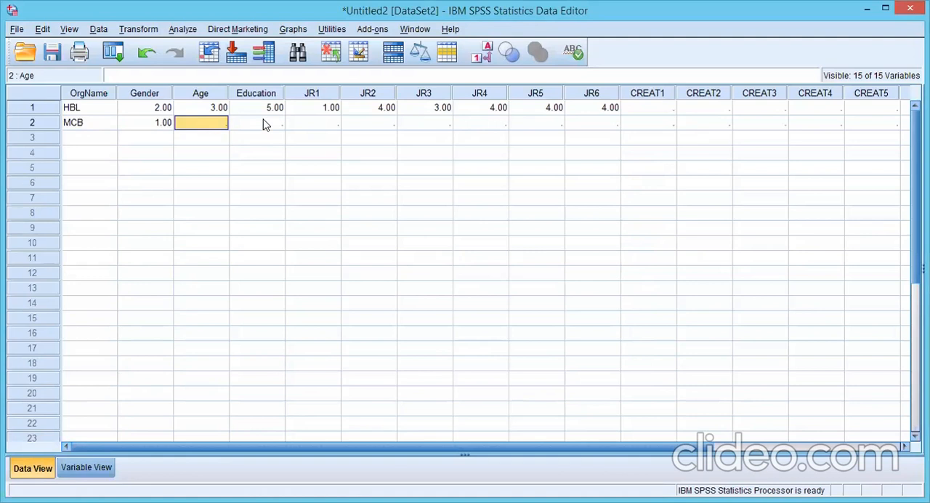
type("2")
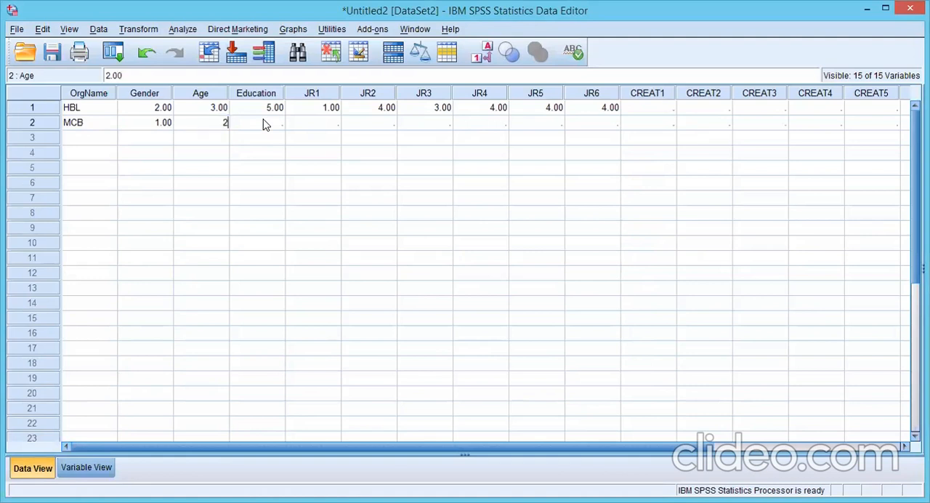
key("Tab")
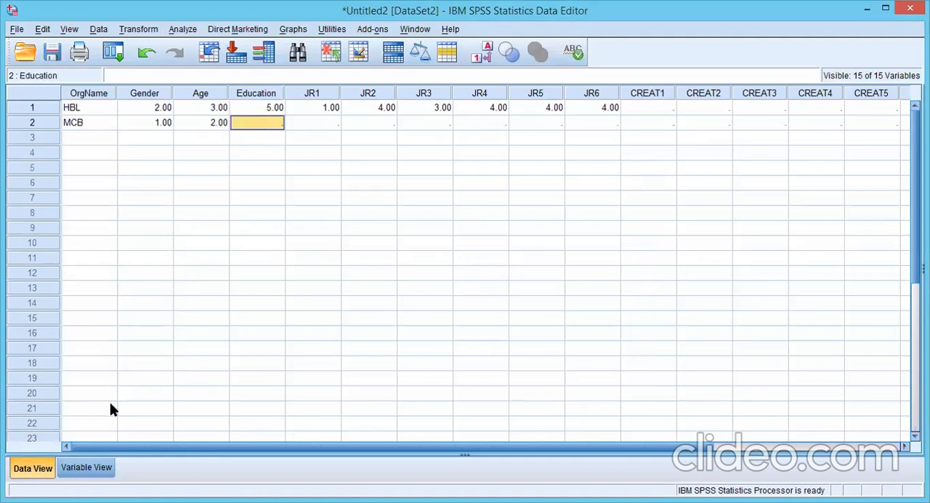
Step: Check the Education value labels for the Masters code and enter 4 as the second case's Education
left_click(89, 472)
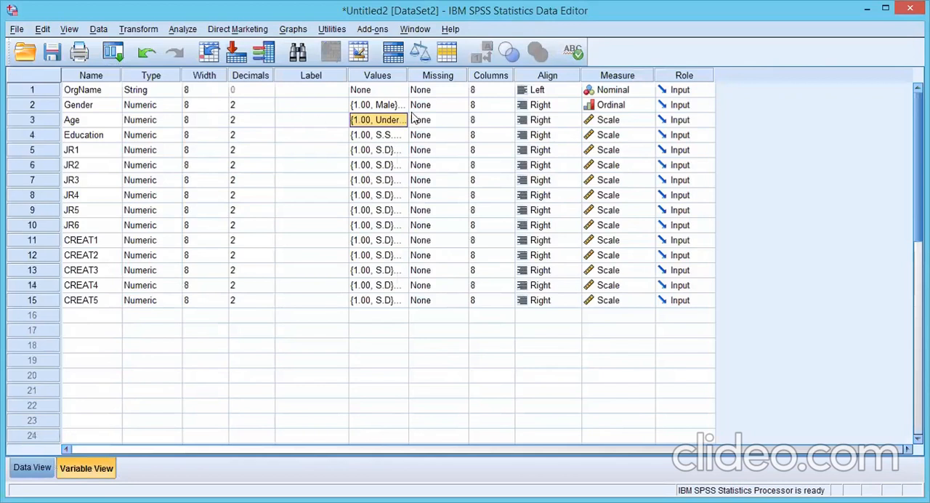
left_click(399, 135)
left_click(402, 135)
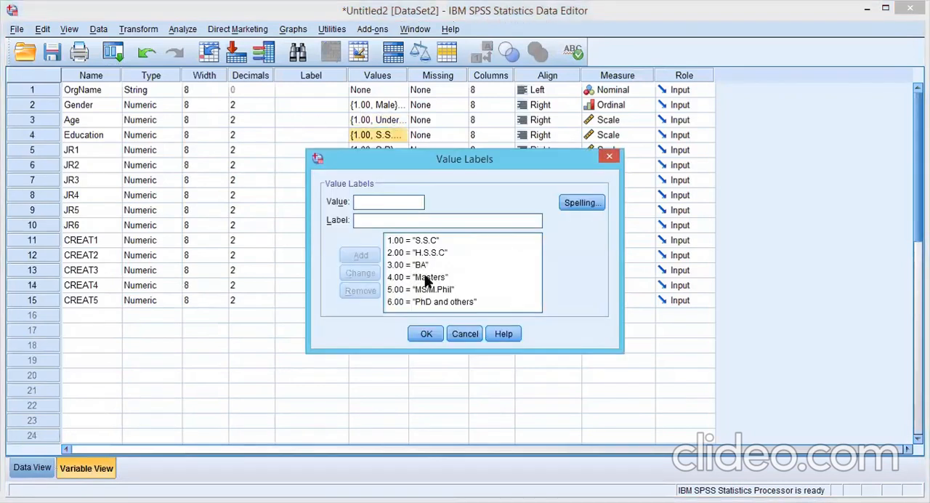
left_click(609, 156)
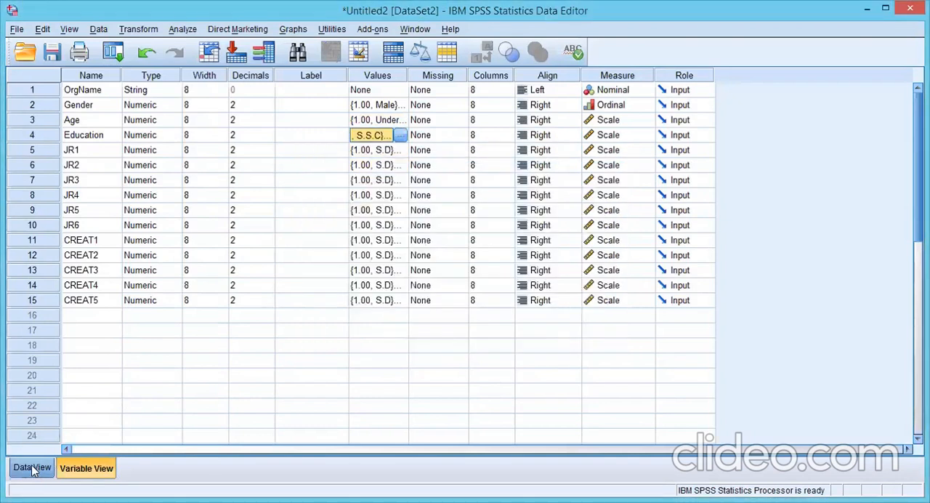
left_click(31, 470)
type("4")
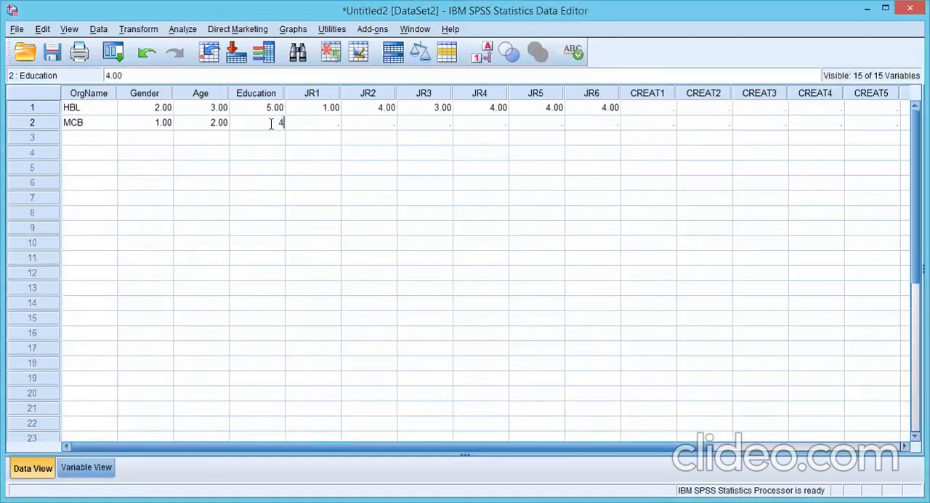
key("Tab")
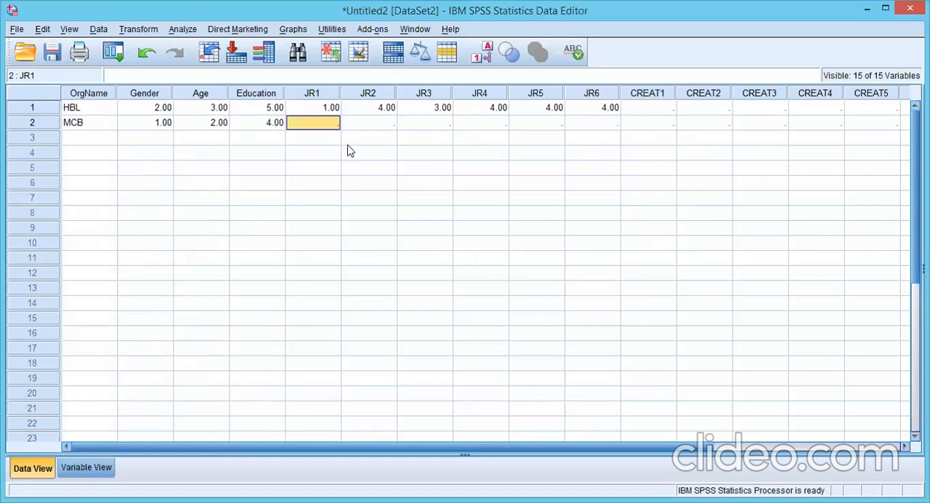
Step: Enter the second case's Job Redesign answers 1 for JR1 and 2 for JR2
type("1")
key("Tab")
type("2")
key("Tab")
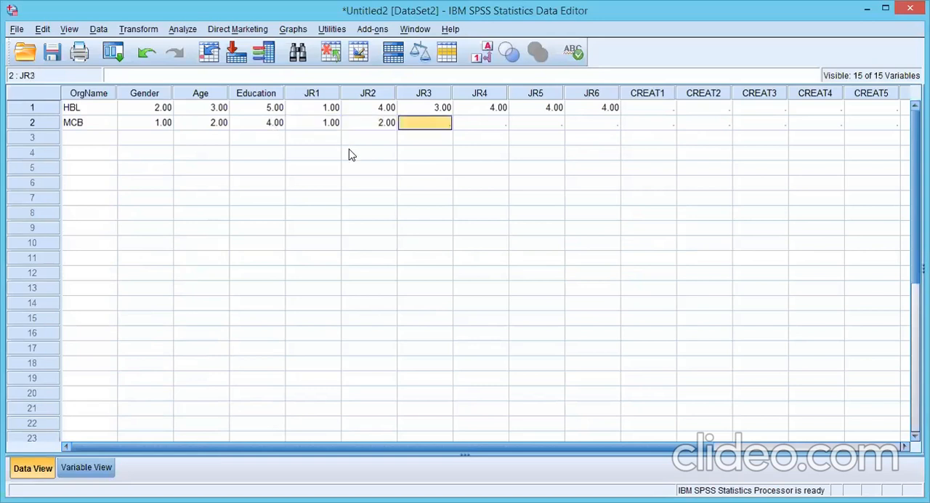